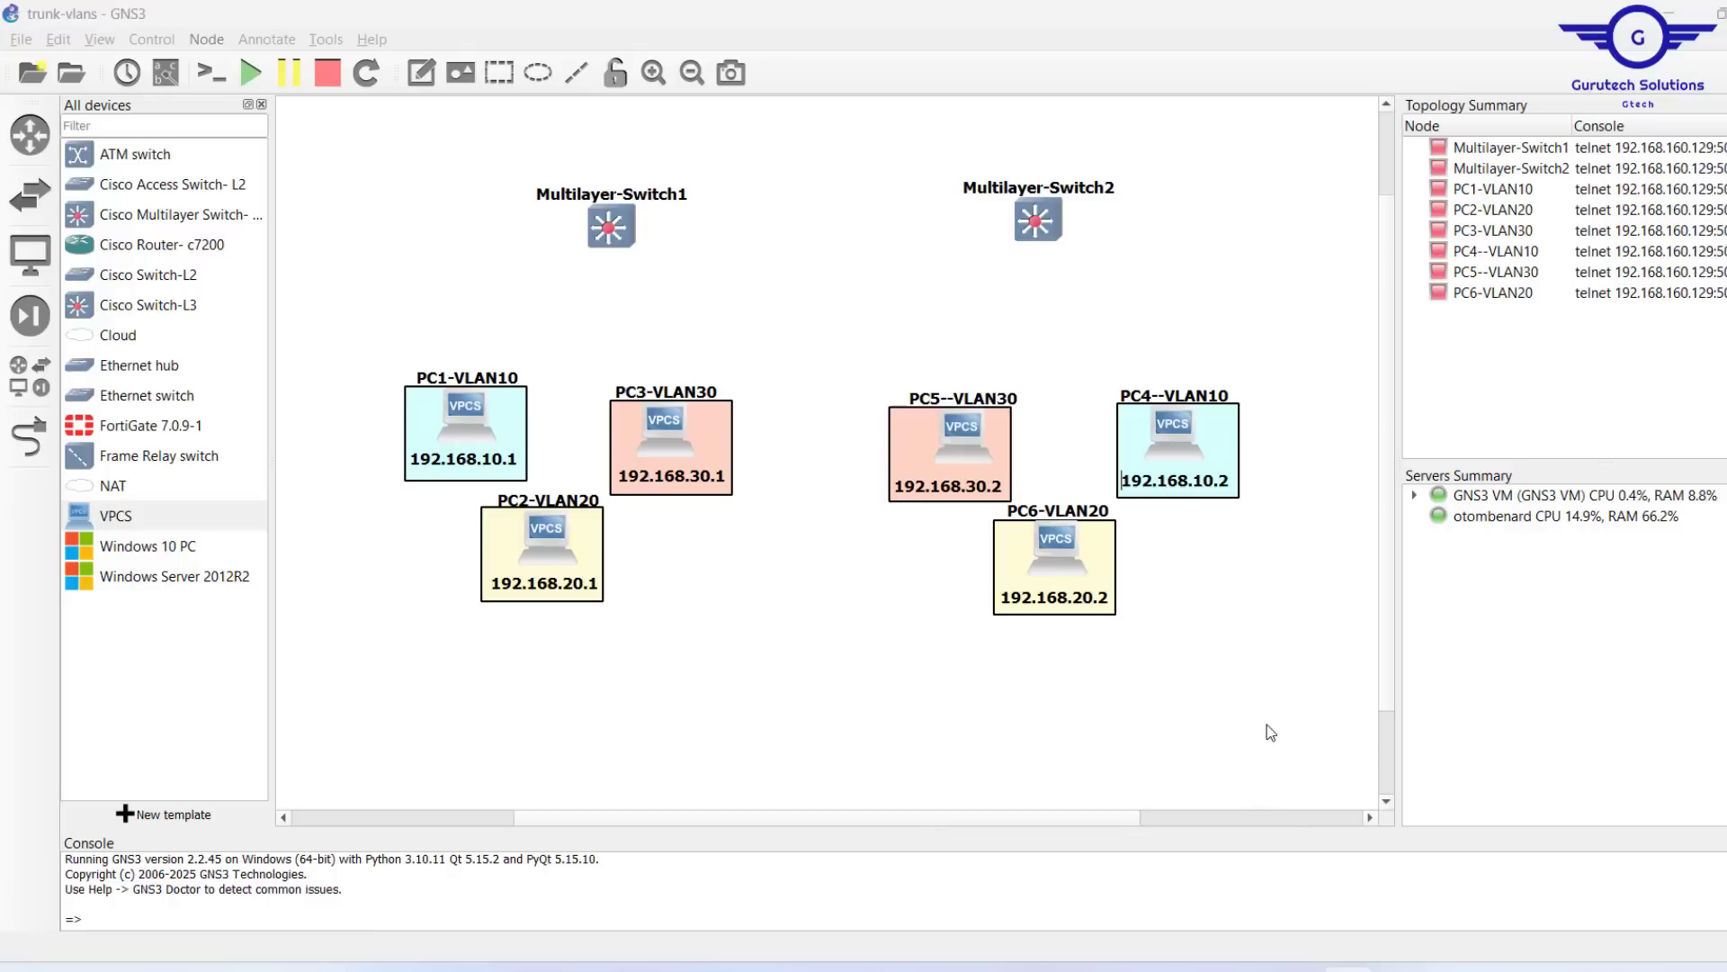
# Step: Move Multilayer-Switch1 slightly upward in the topology so that it lines up with Multilayer-Switch2
pyautogui.moveTo(621, 219); pyautogui.dragTo(621, 214)
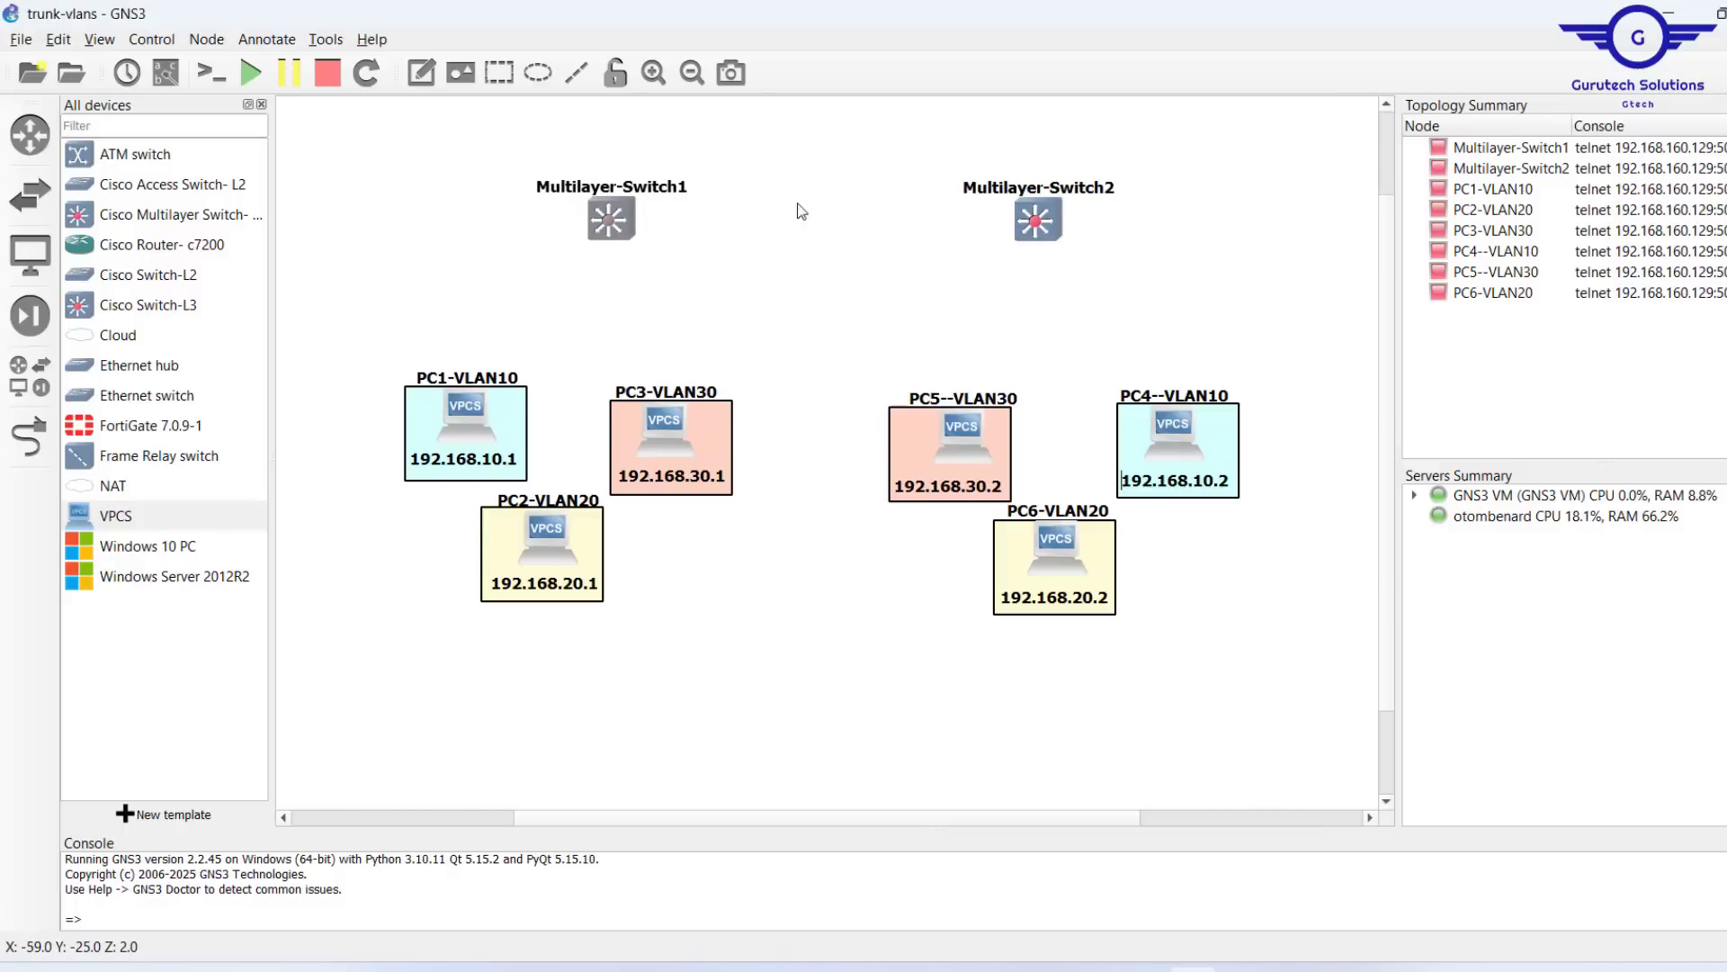
pyautogui.click(850, 230)
pyautogui.moveTo(525, 159); pyautogui.dragTo(1166, 286)
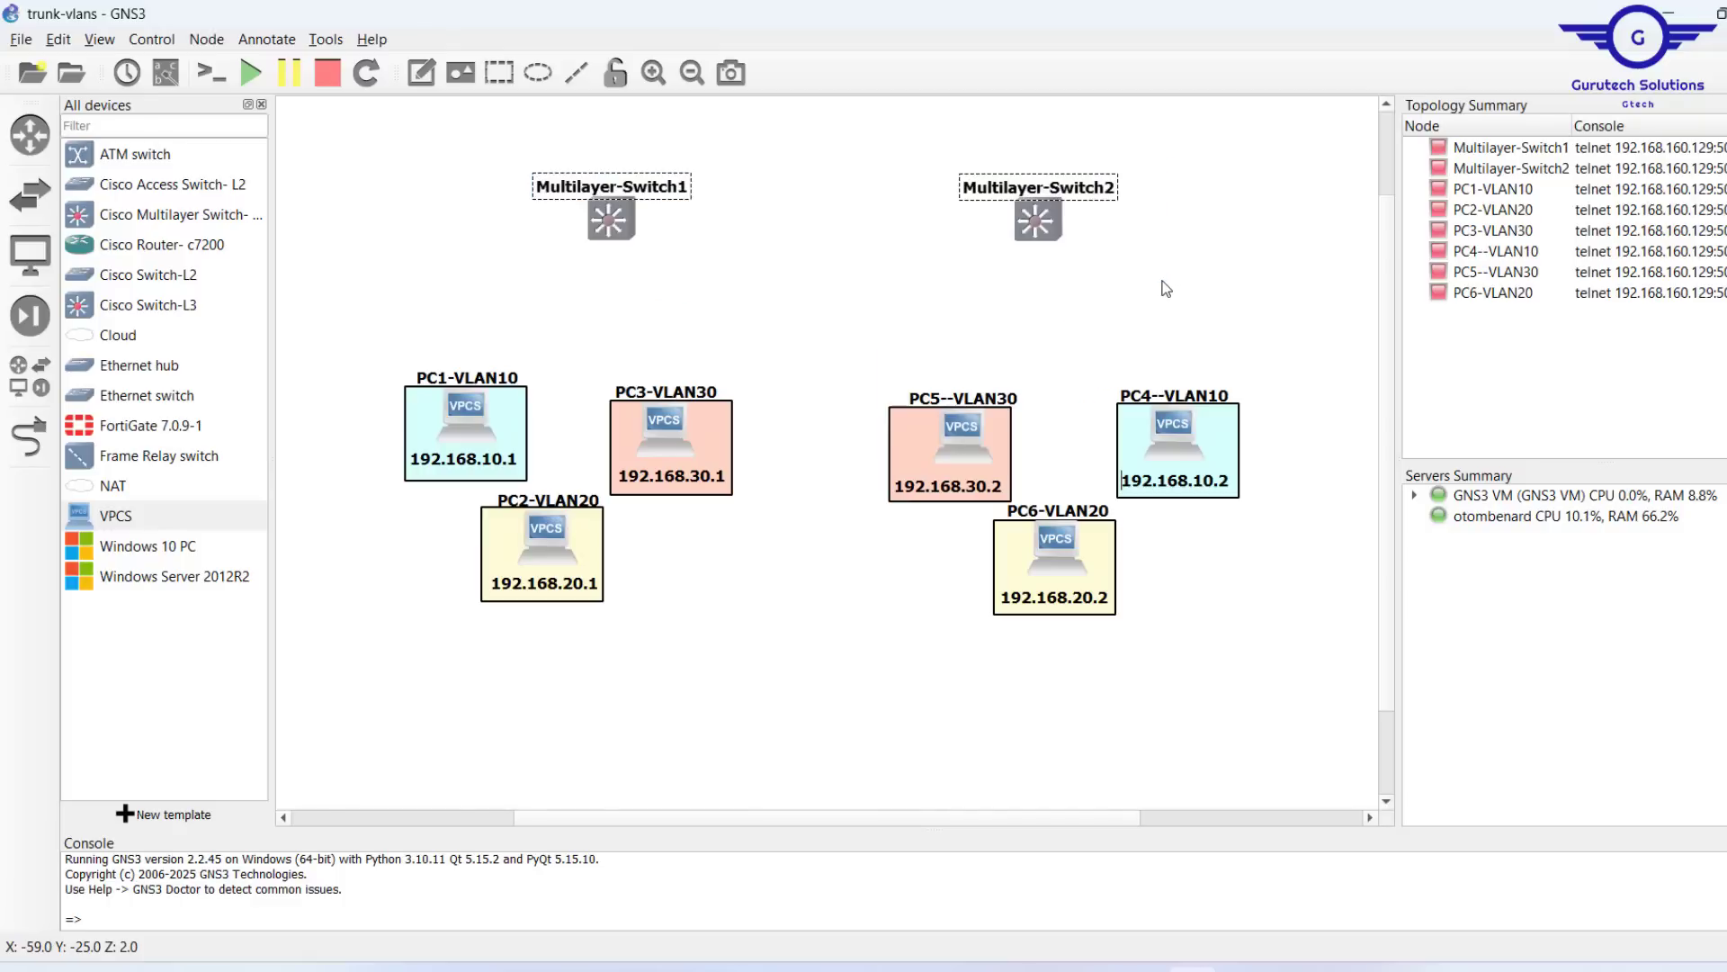
pyautogui.click(819, 235)
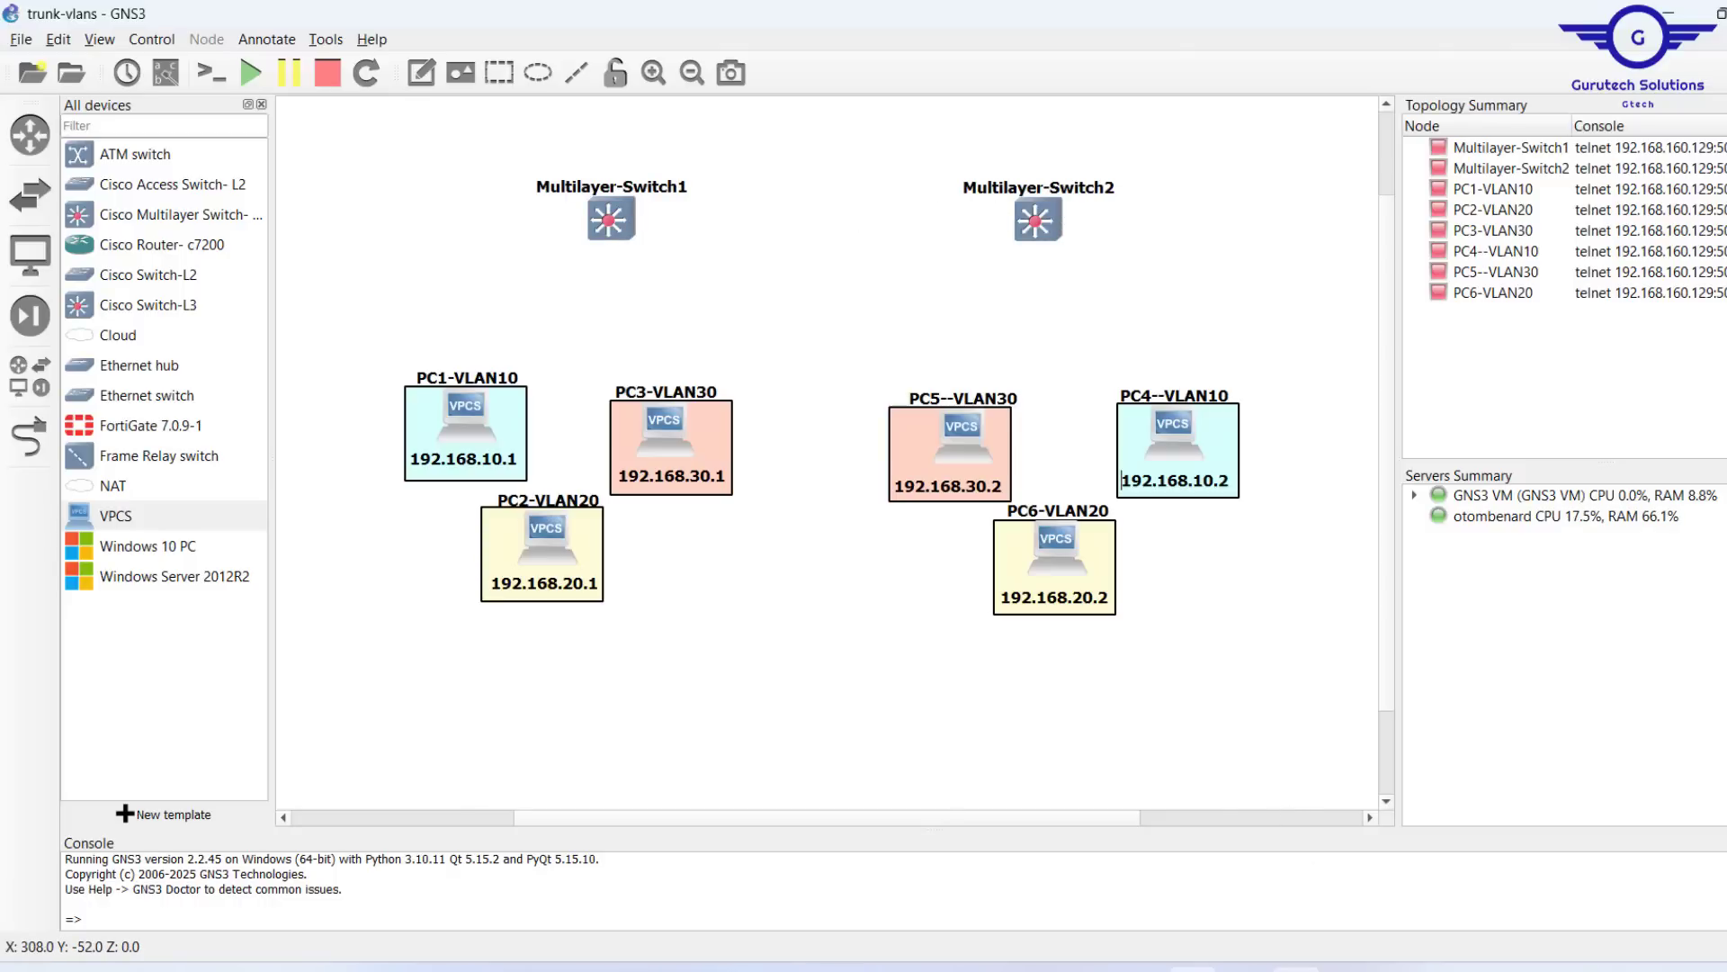
# Step: Switch to the Switching.pptx presentation in PowerPoint and read through the trunk allowed/denied VLANs explanation and commands on slide 11
pyautogui.click(1296, 966)
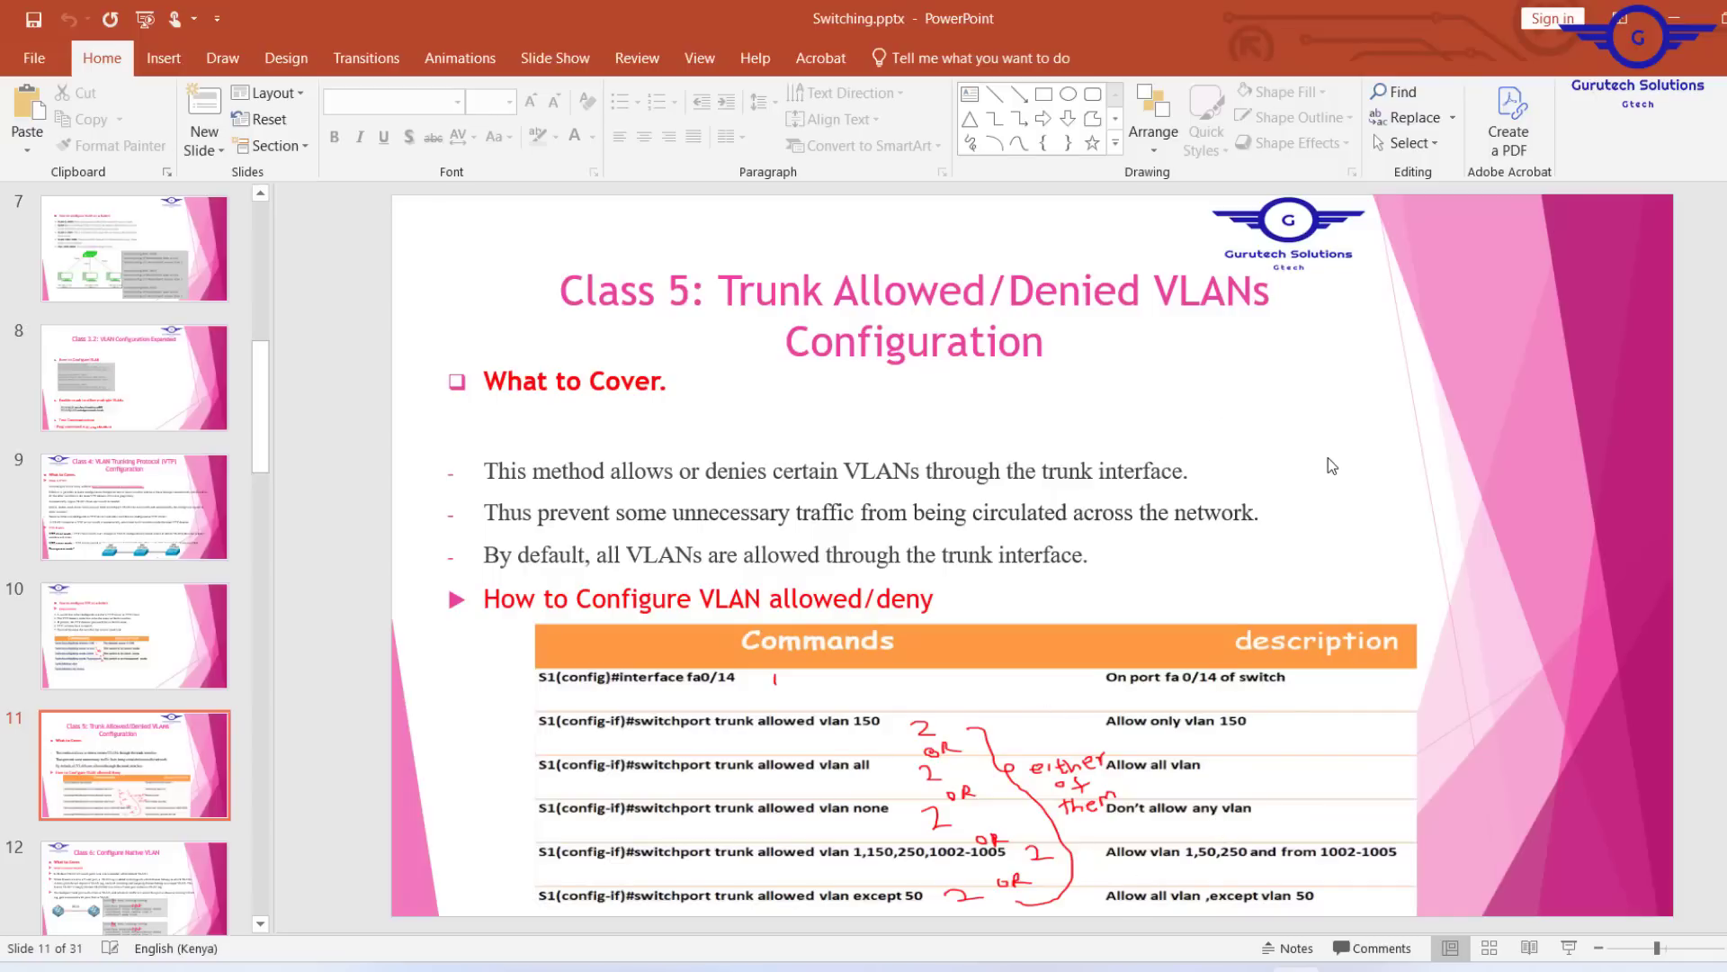
pyautogui.click(1013, 905)
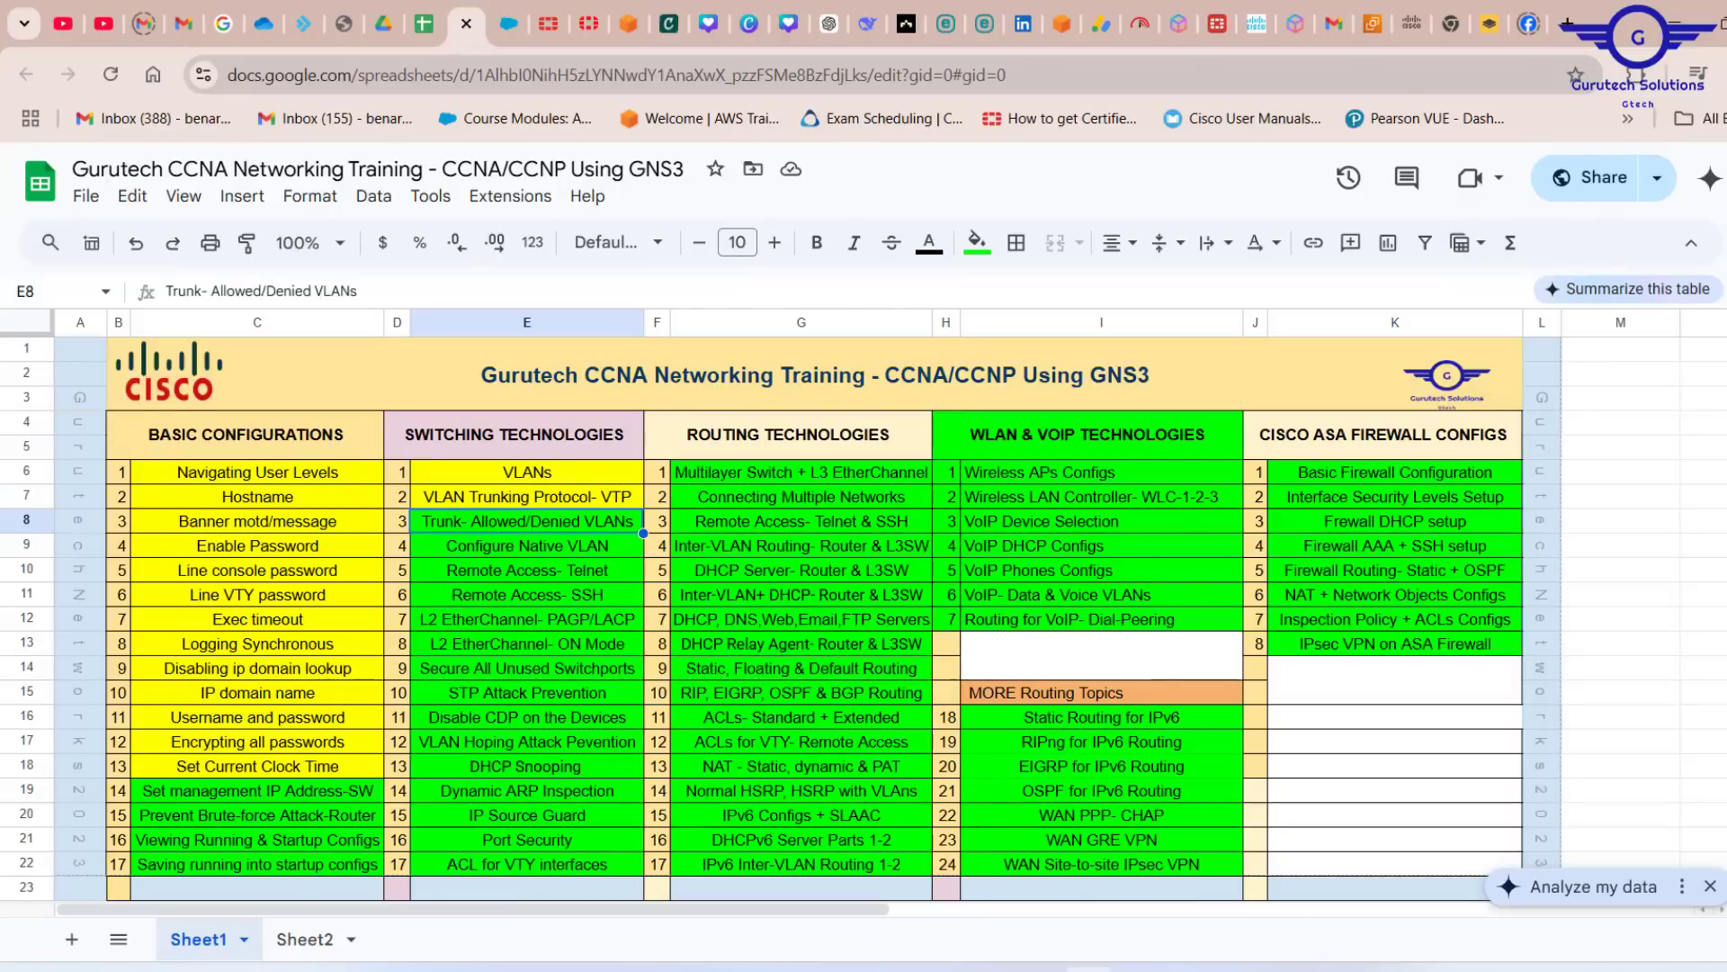
pyautogui.hotkey('alt', 'Tab')
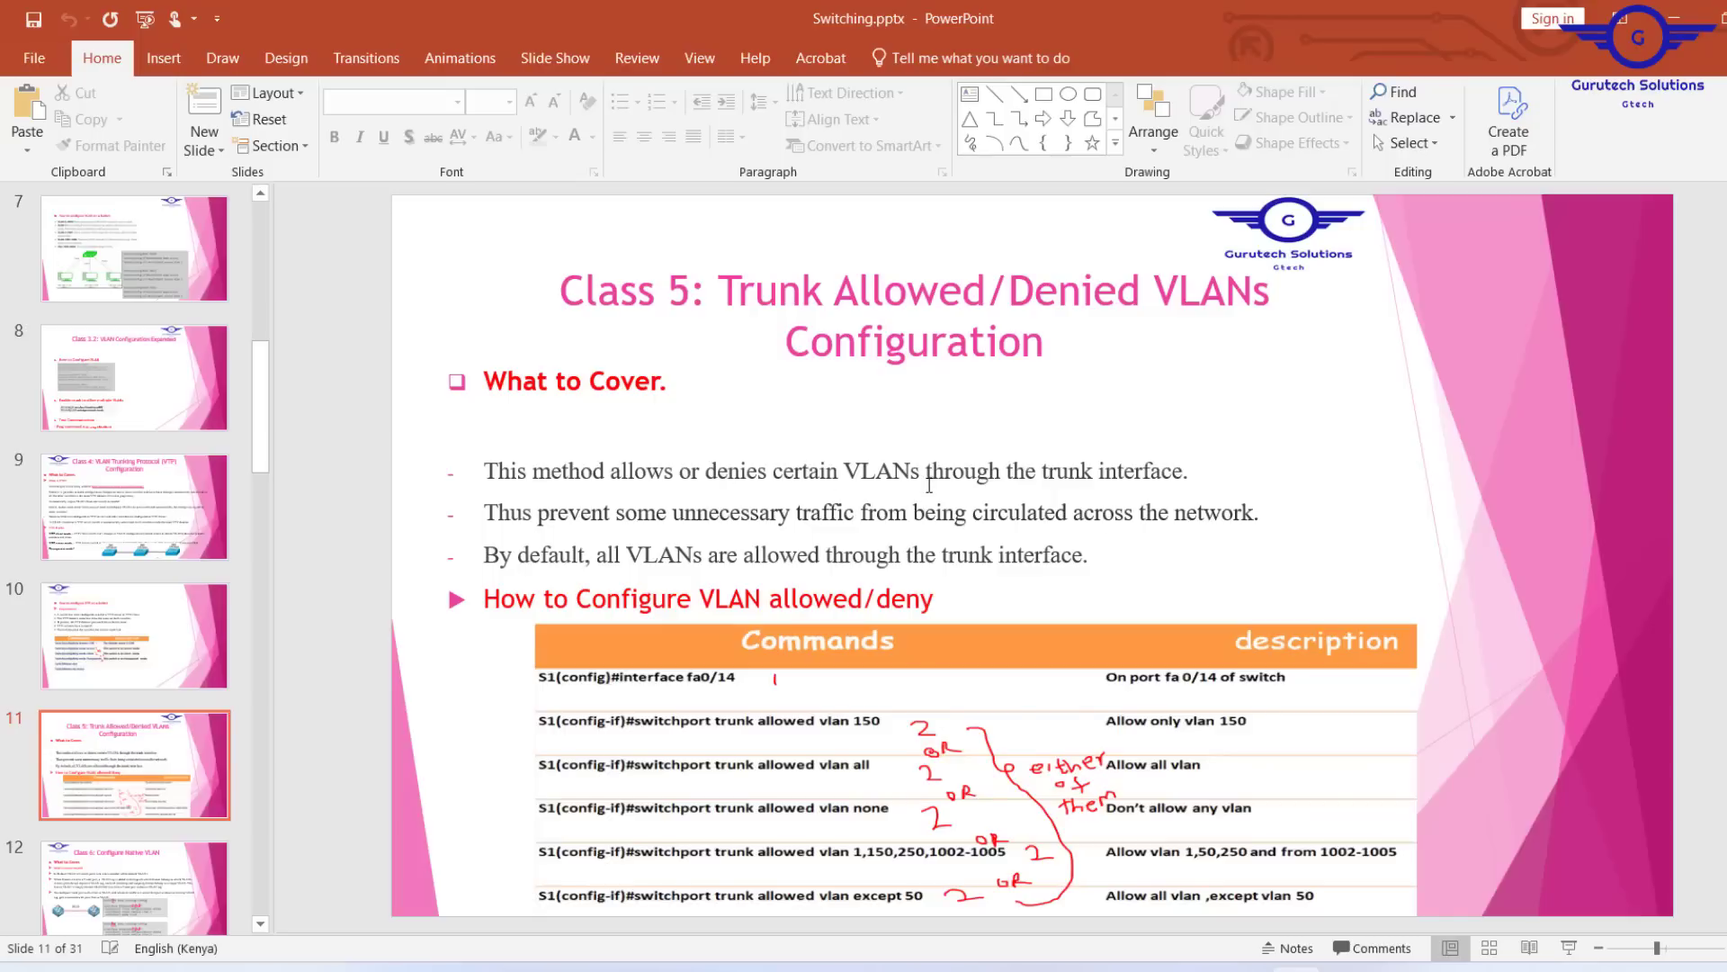
pyautogui.moveTo(1186, 482); pyautogui.dragTo(818, 474)
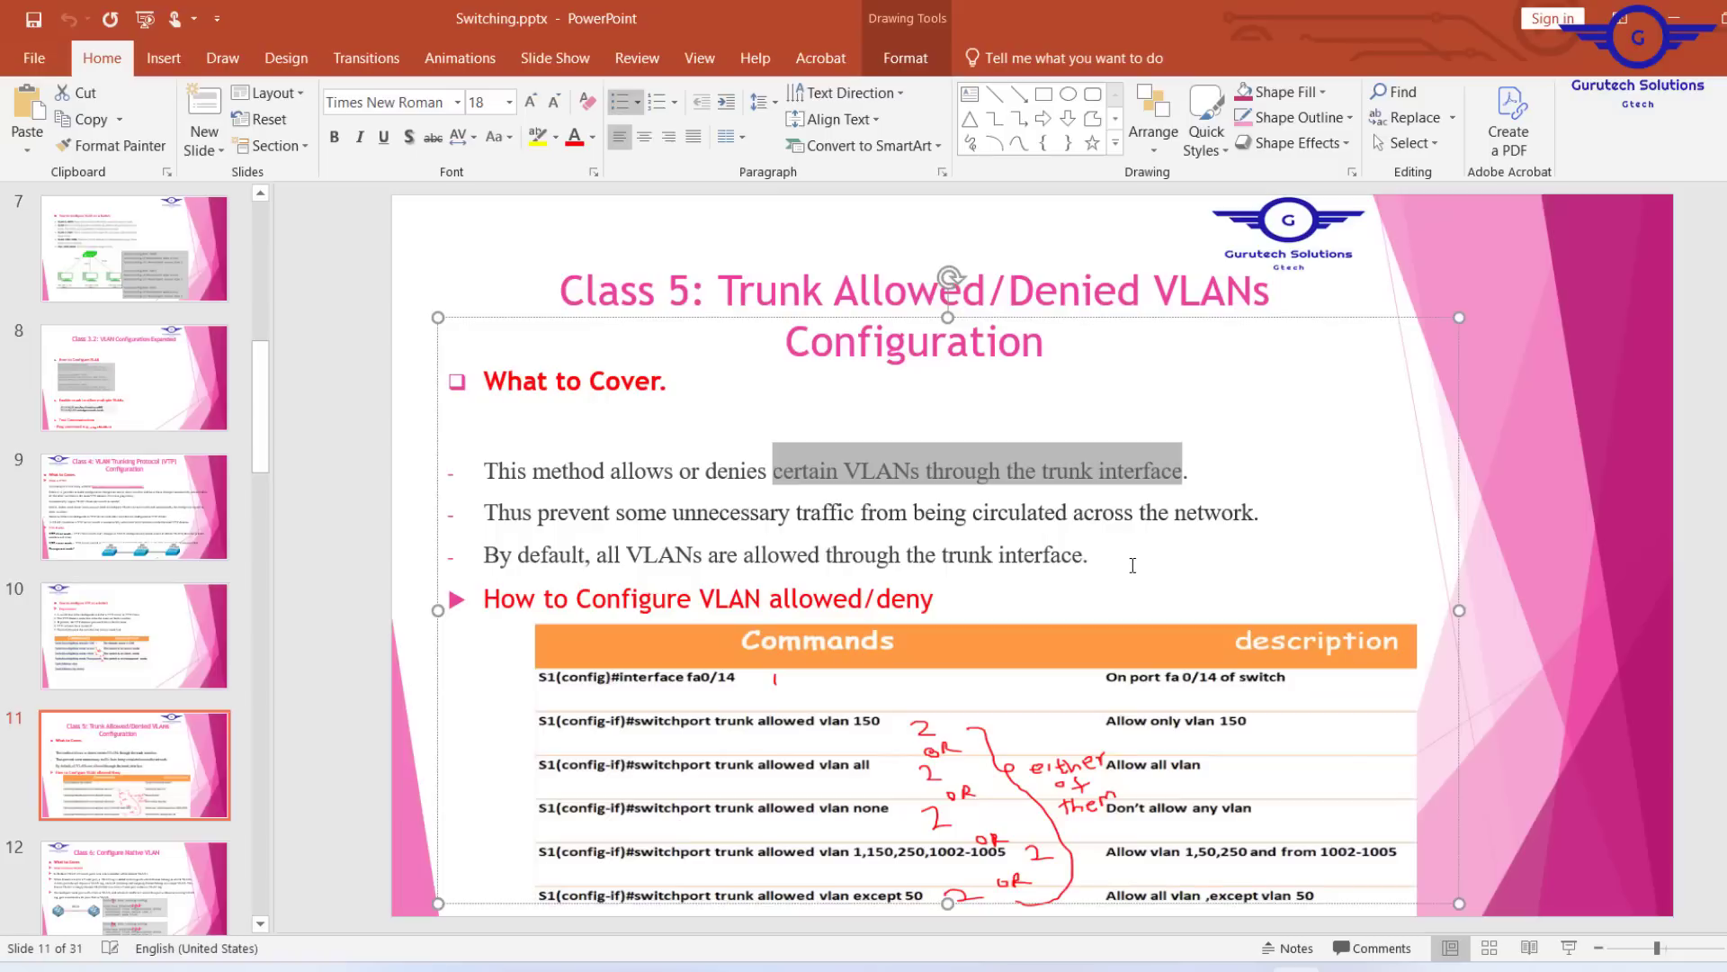
pyautogui.click(1129, 564)
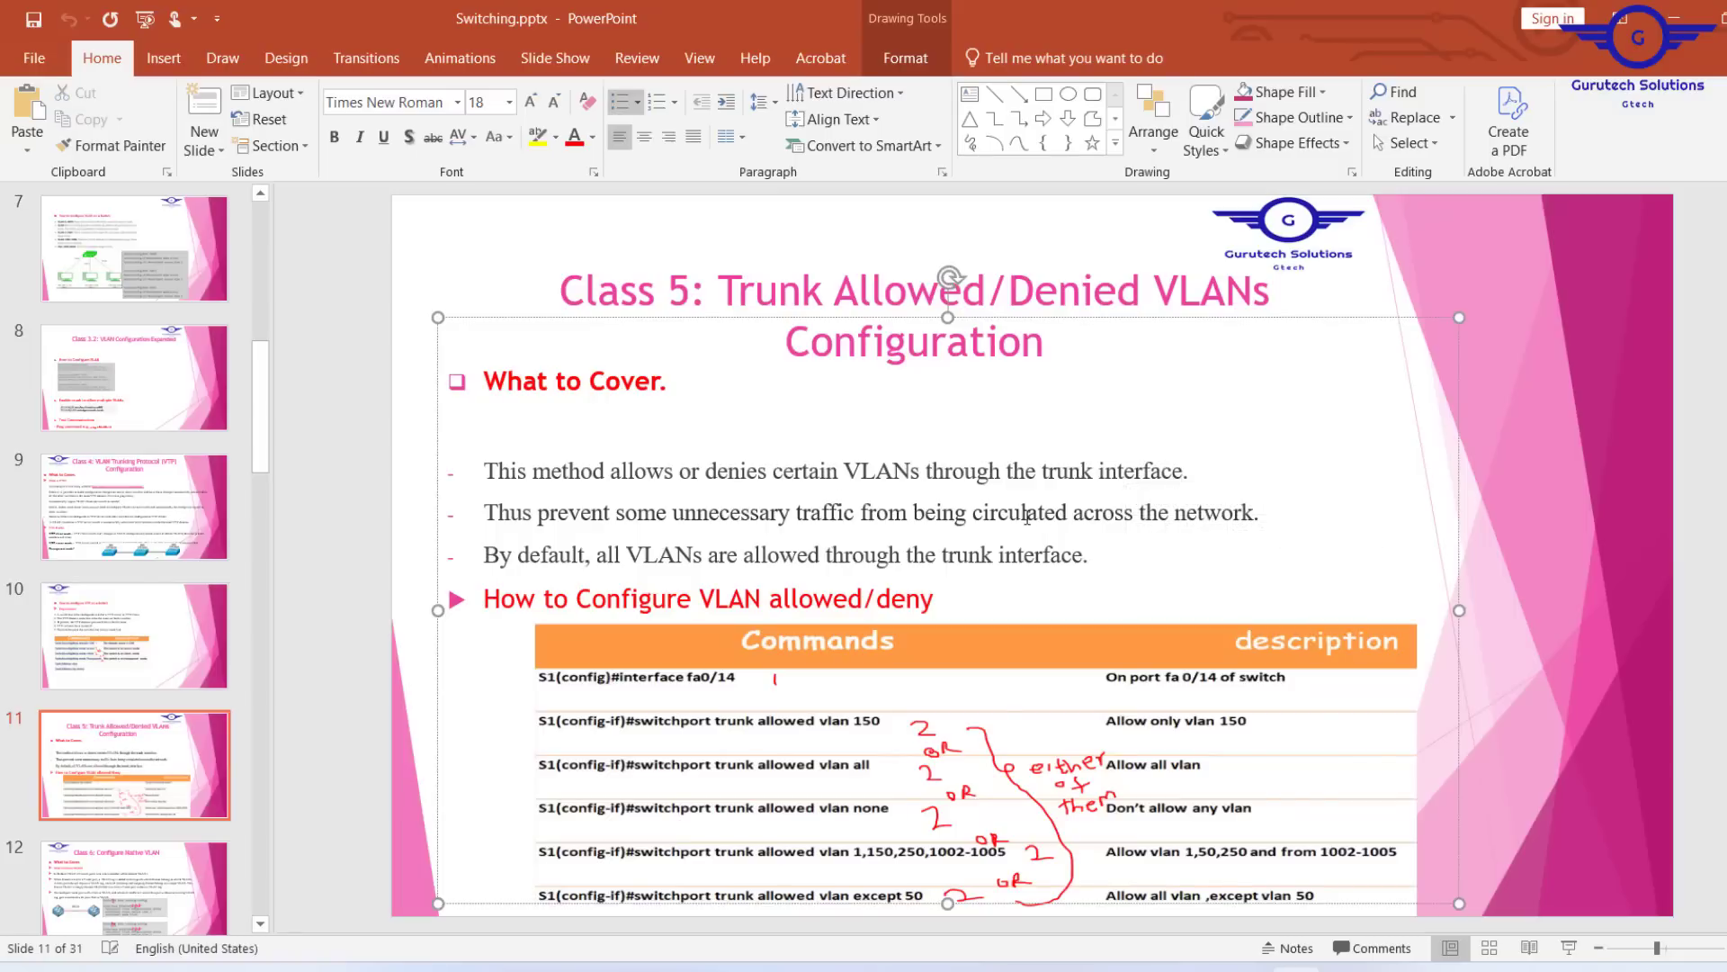
pyautogui.moveTo(691, 511); pyautogui.dragTo(990, 499)
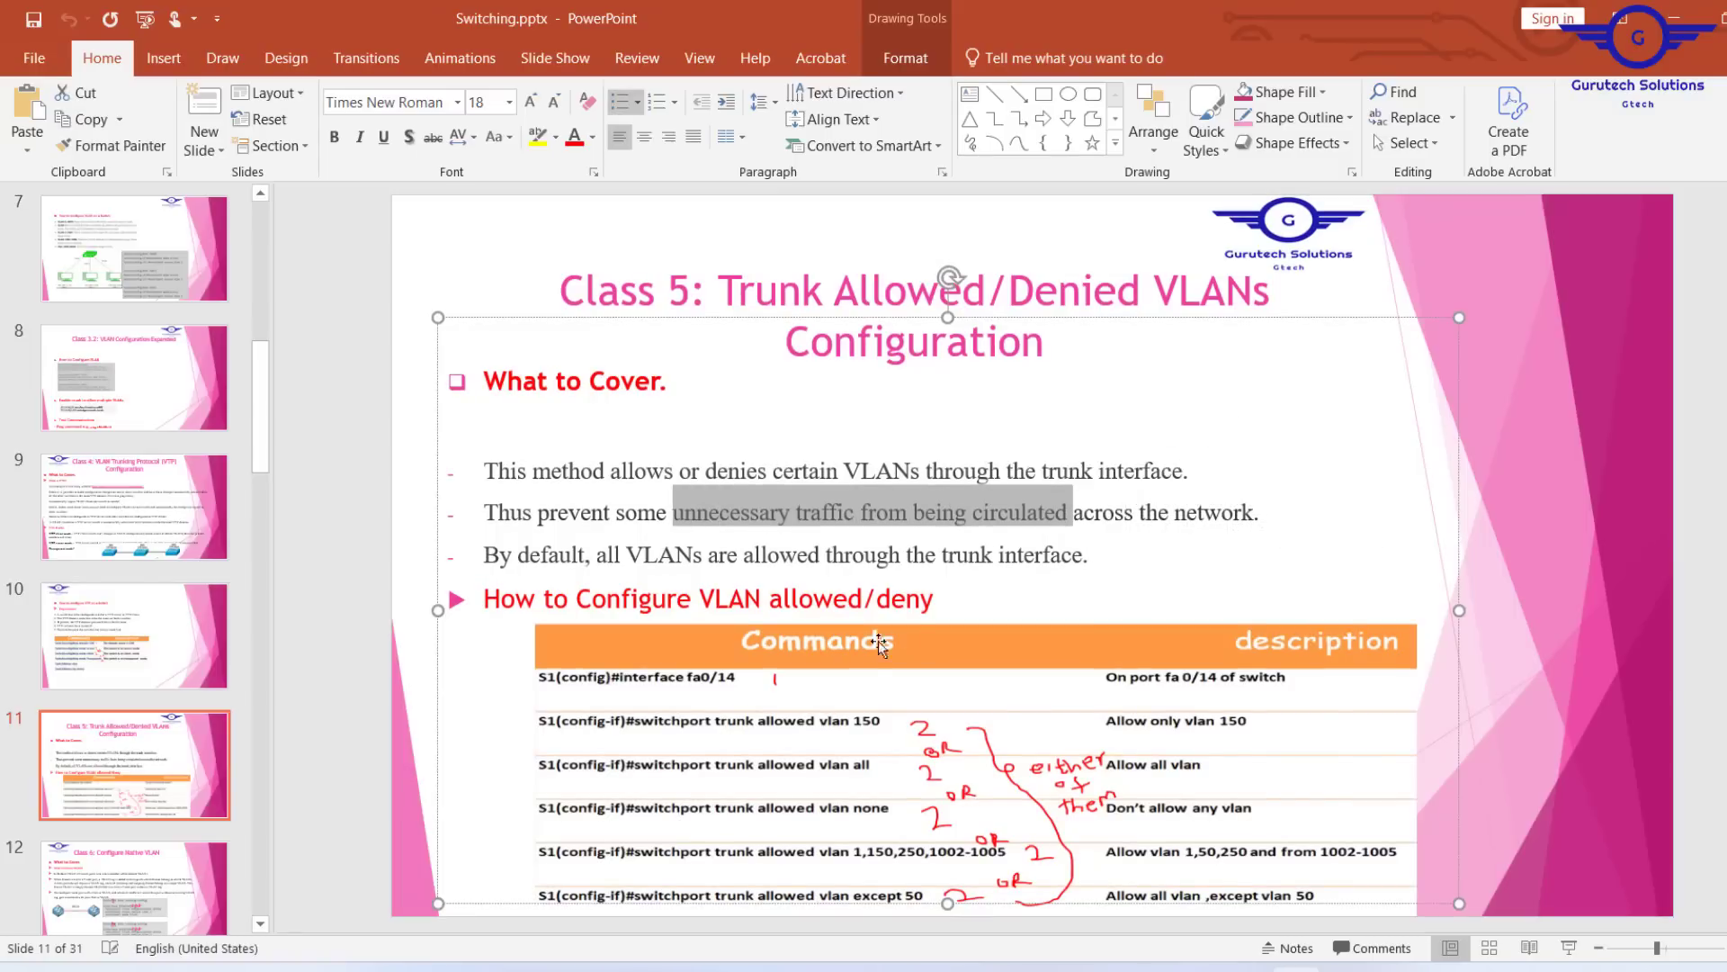
pyautogui.click(1519, 581)
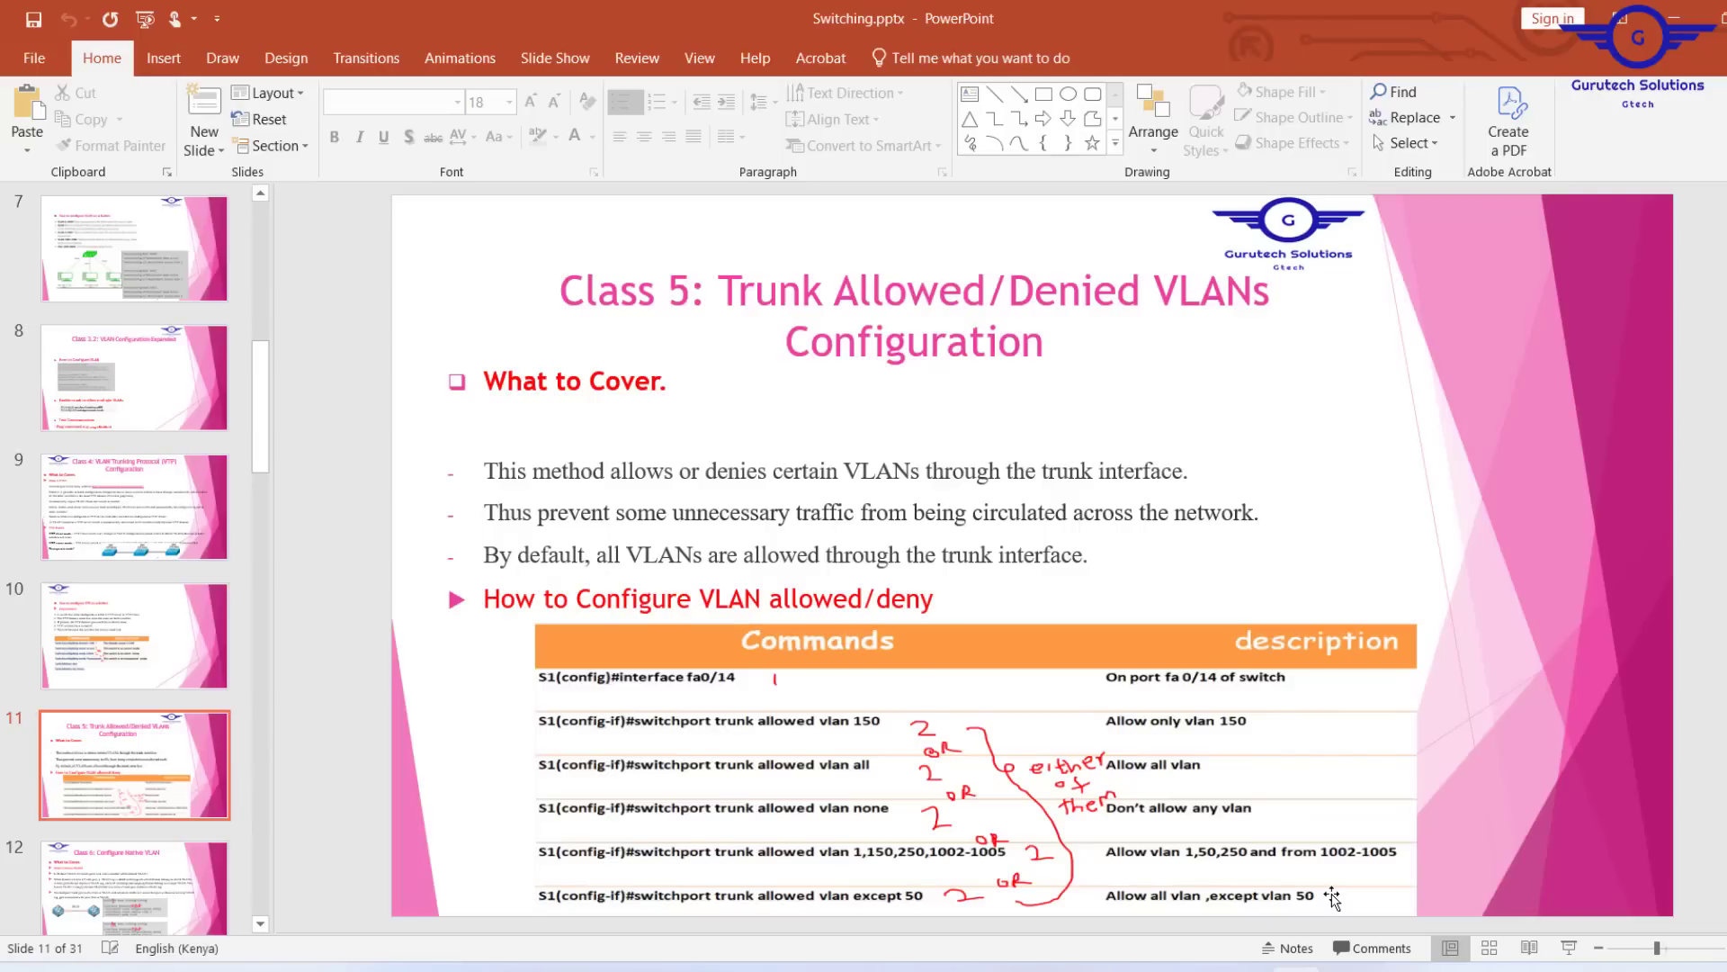
# Step: Switch back to GNS3 and link Multilayer-Switch1 port Ethernet0/0 to Multilayer-Switch2 port Ethernet0/0
pyautogui.click(1188, 969)
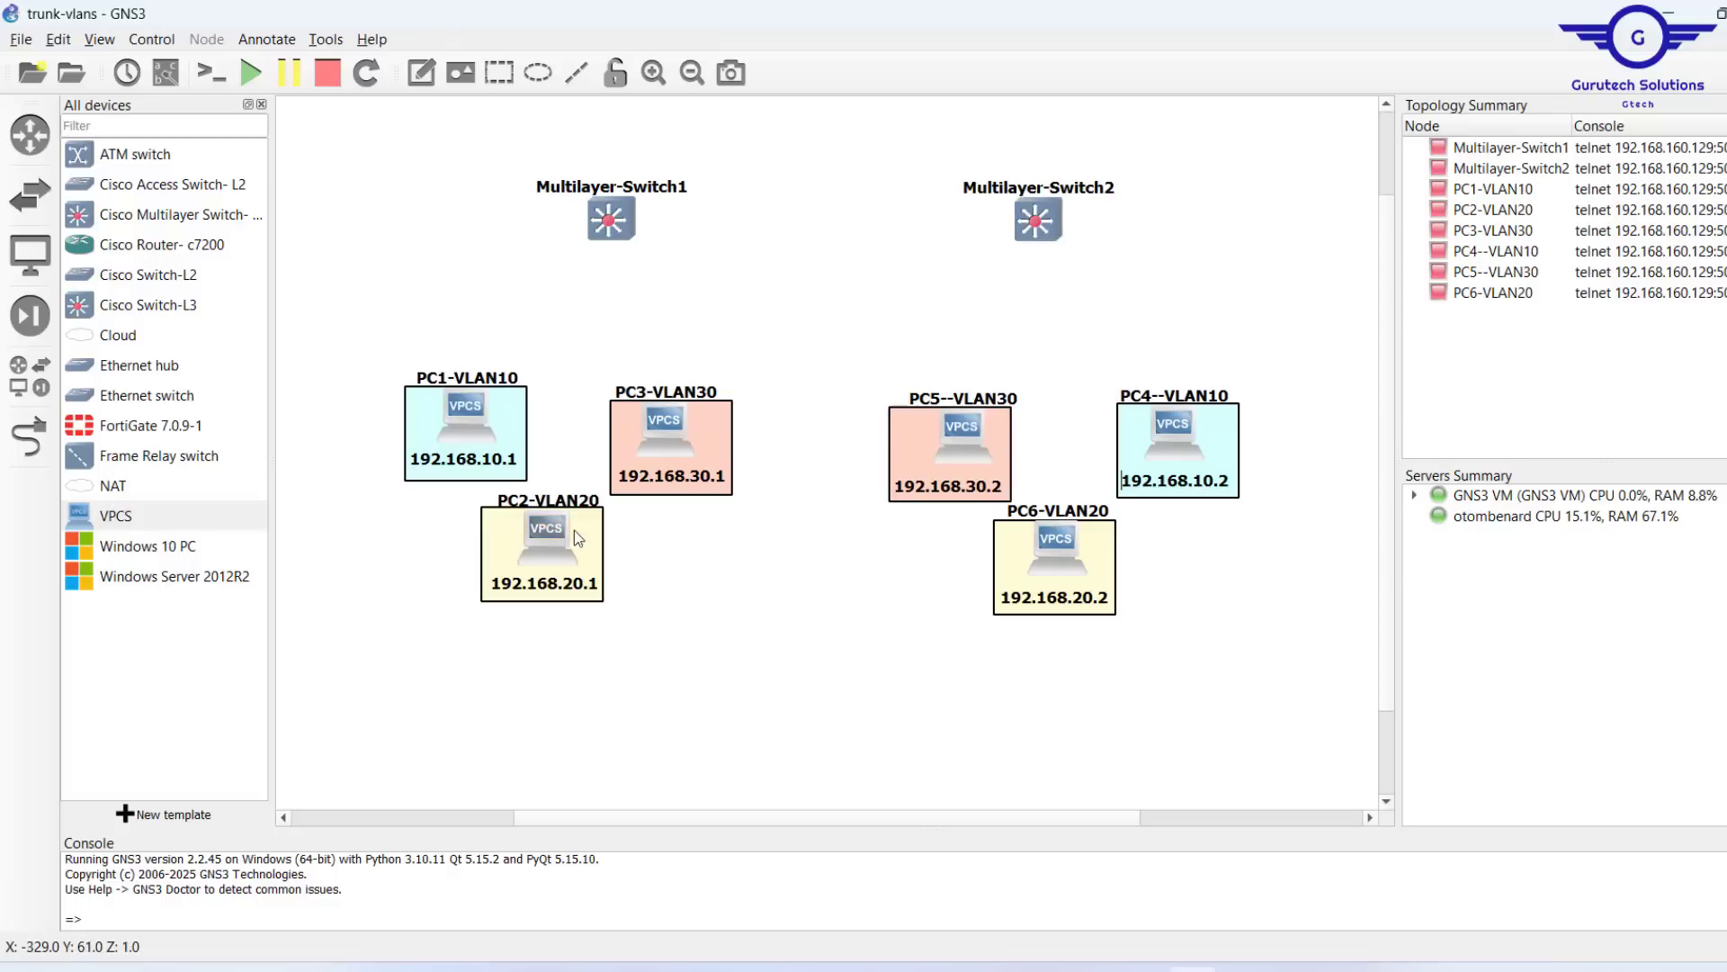
pyautogui.moveTo(376, 152); pyautogui.dragTo(802, 716)
pyautogui.click(804, 720)
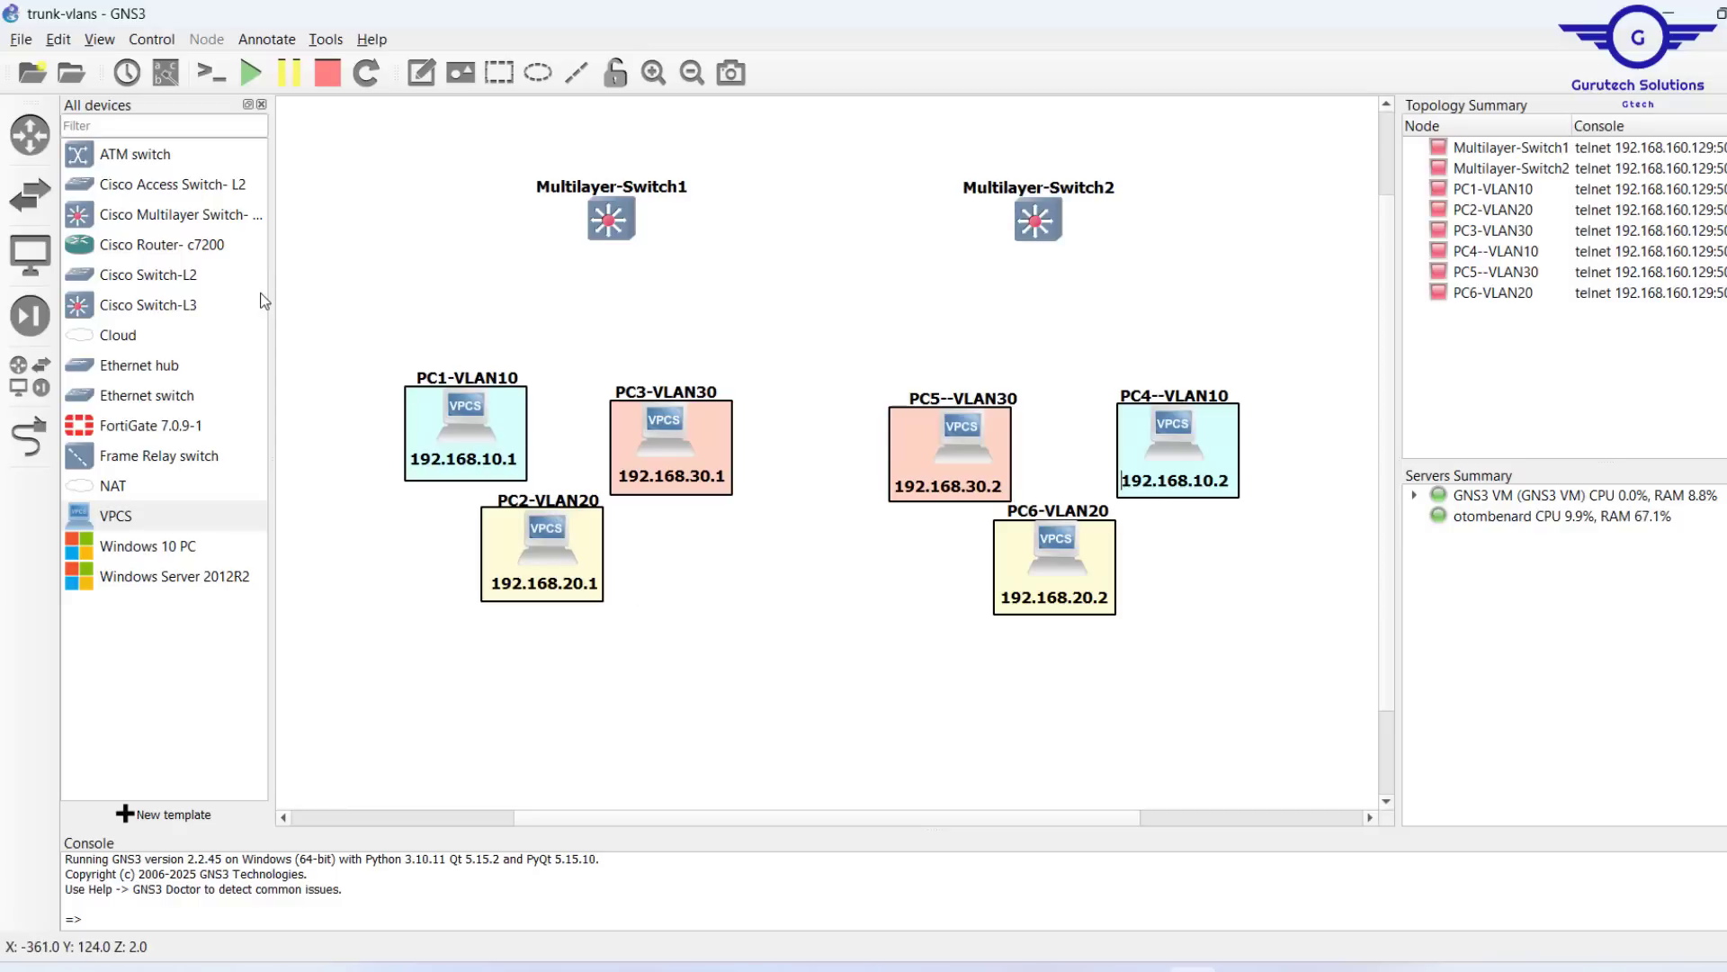
pyautogui.click(35, 452)
pyautogui.click(617, 216)
pyautogui.click(712, 227)
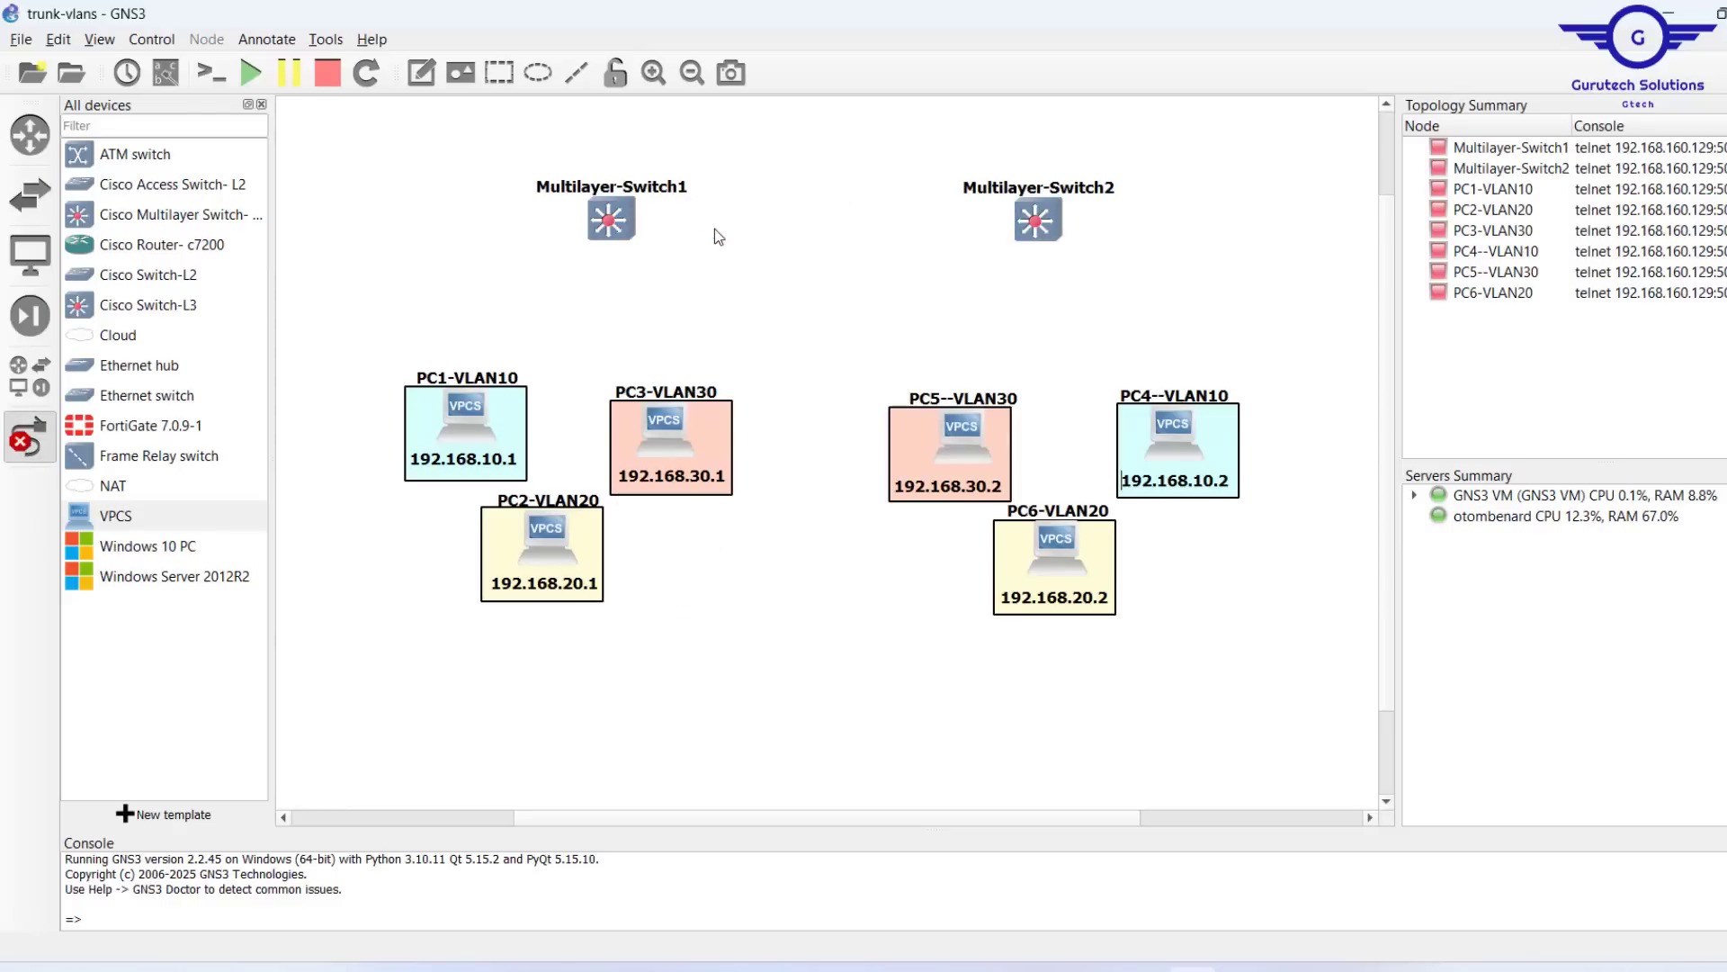
pyautogui.click(1039, 220)
pyautogui.click(1116, 236)
# Step: Link PC1-VLAN10, PC3-VLAN30 and PC2-VLAN20 to Multilayer-Switch1, using port Ethernet0 on PC1
pyautogui.click(471, 412)
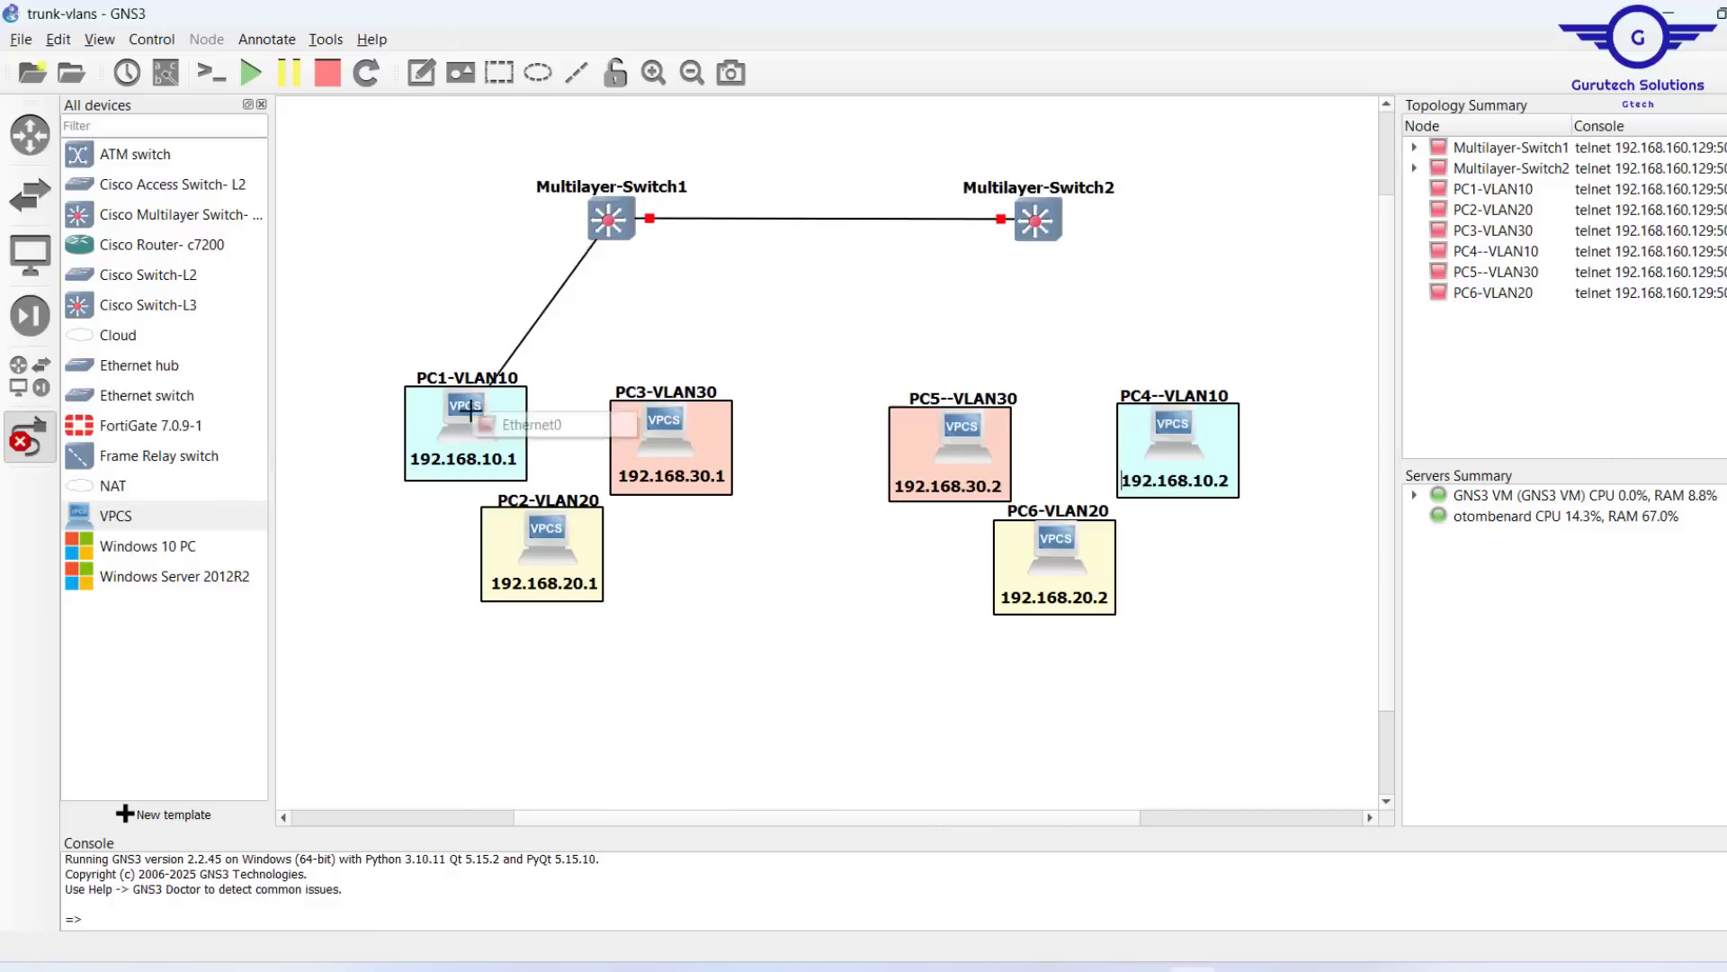
pyautogui.click(530, 424)
pyautogui.click(609, 220)
pyautogui.click(655, 393)
pyautogui.click(553, 506)
# Step: Link Multilayer-Switch2 to the VLAN 30, VLAN 20 and VLAN 10 PCs below it (PC5, PC6 and PC4), and end link mode
pyautogui.click(1036, 220)
pyautogui.click(976, 402)
pyautogui.click(1055, 513)
pyautogui.click(1153, 401)
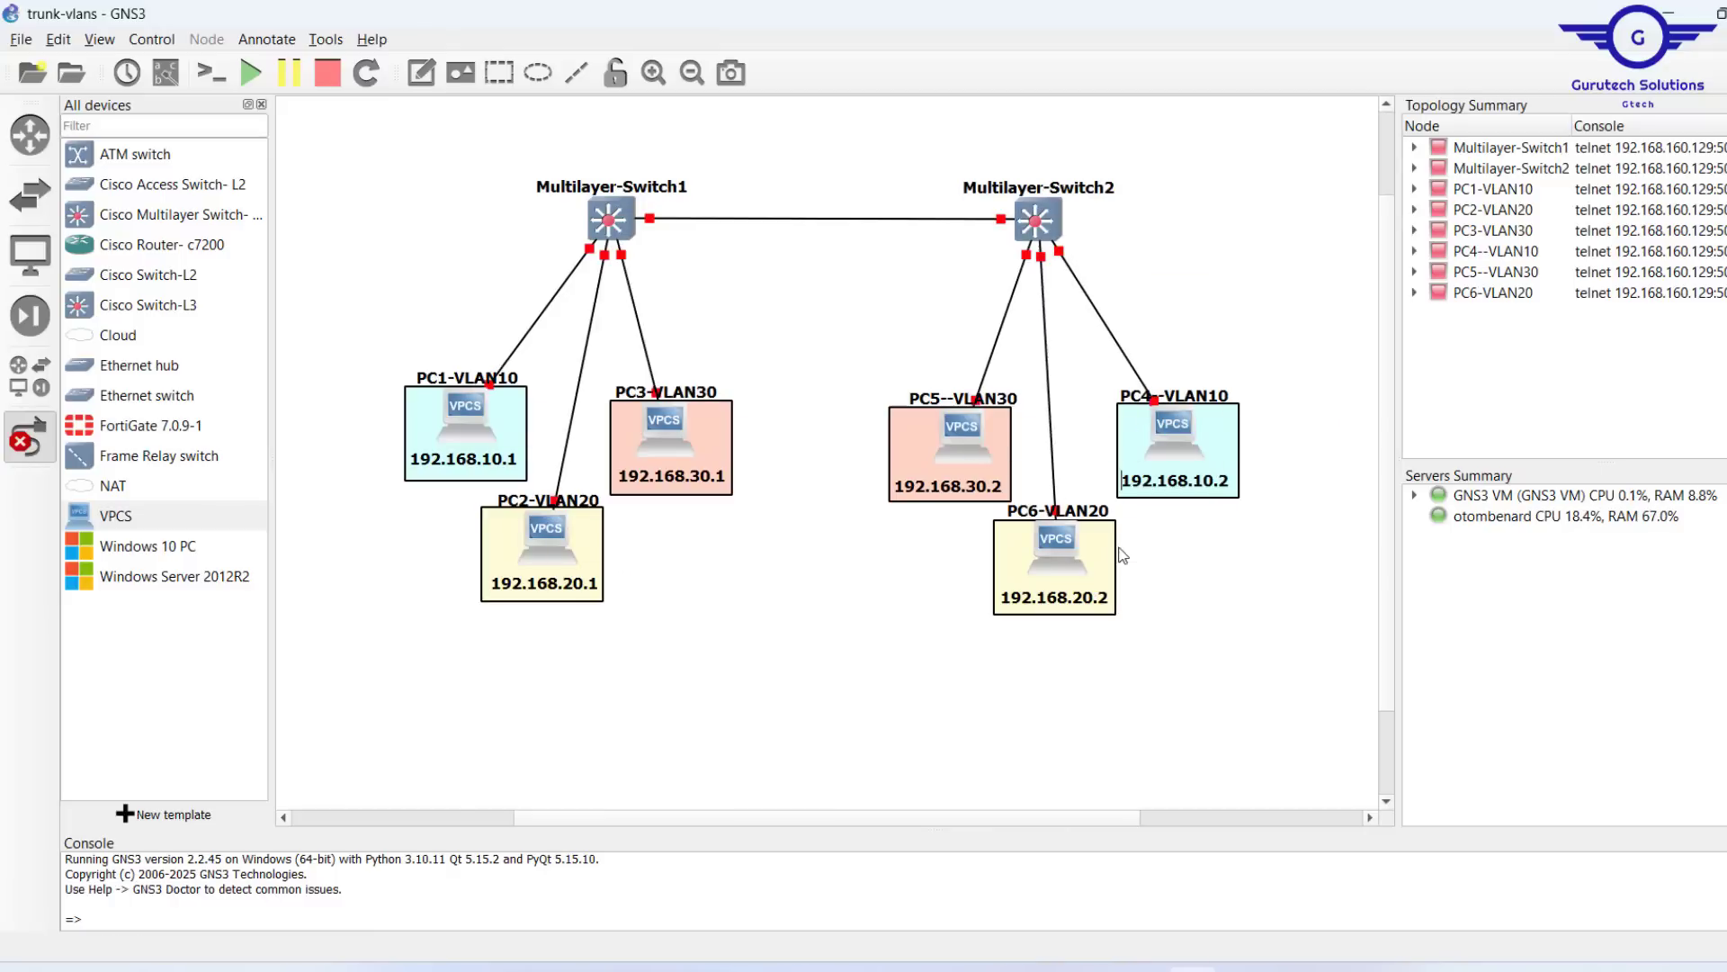
pyautogui.rightClick(917, 374)
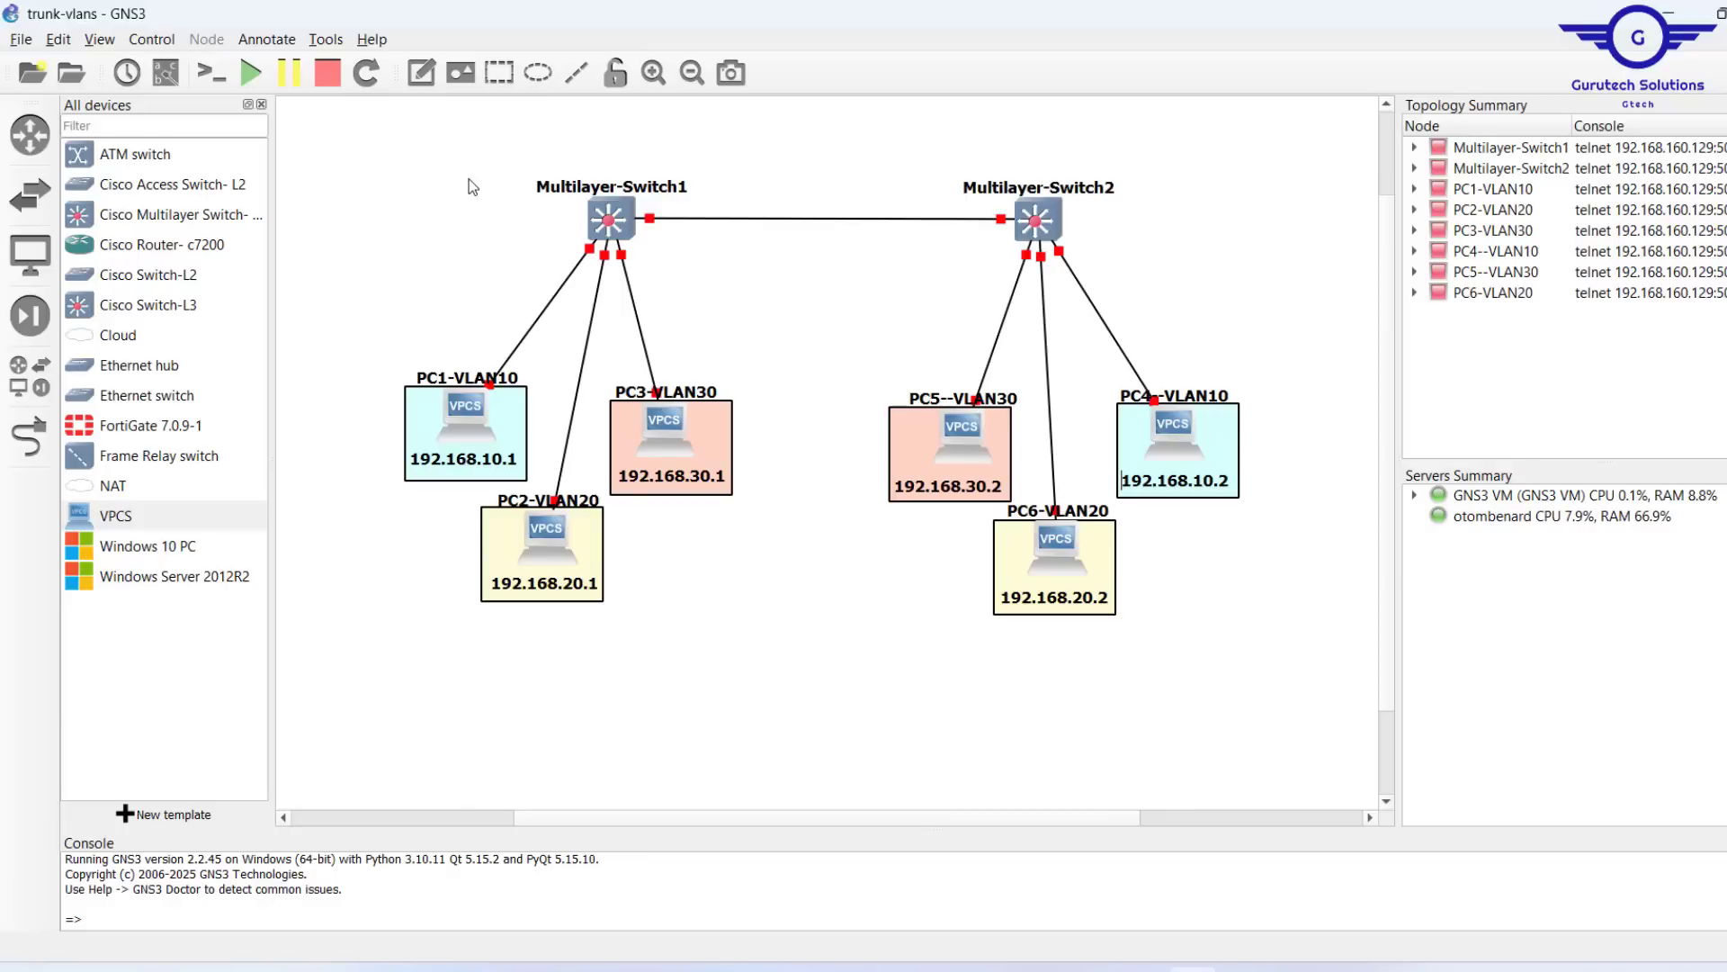
pyautogui.click(616, 224)
pyautogui.doubleClick(615, 225)
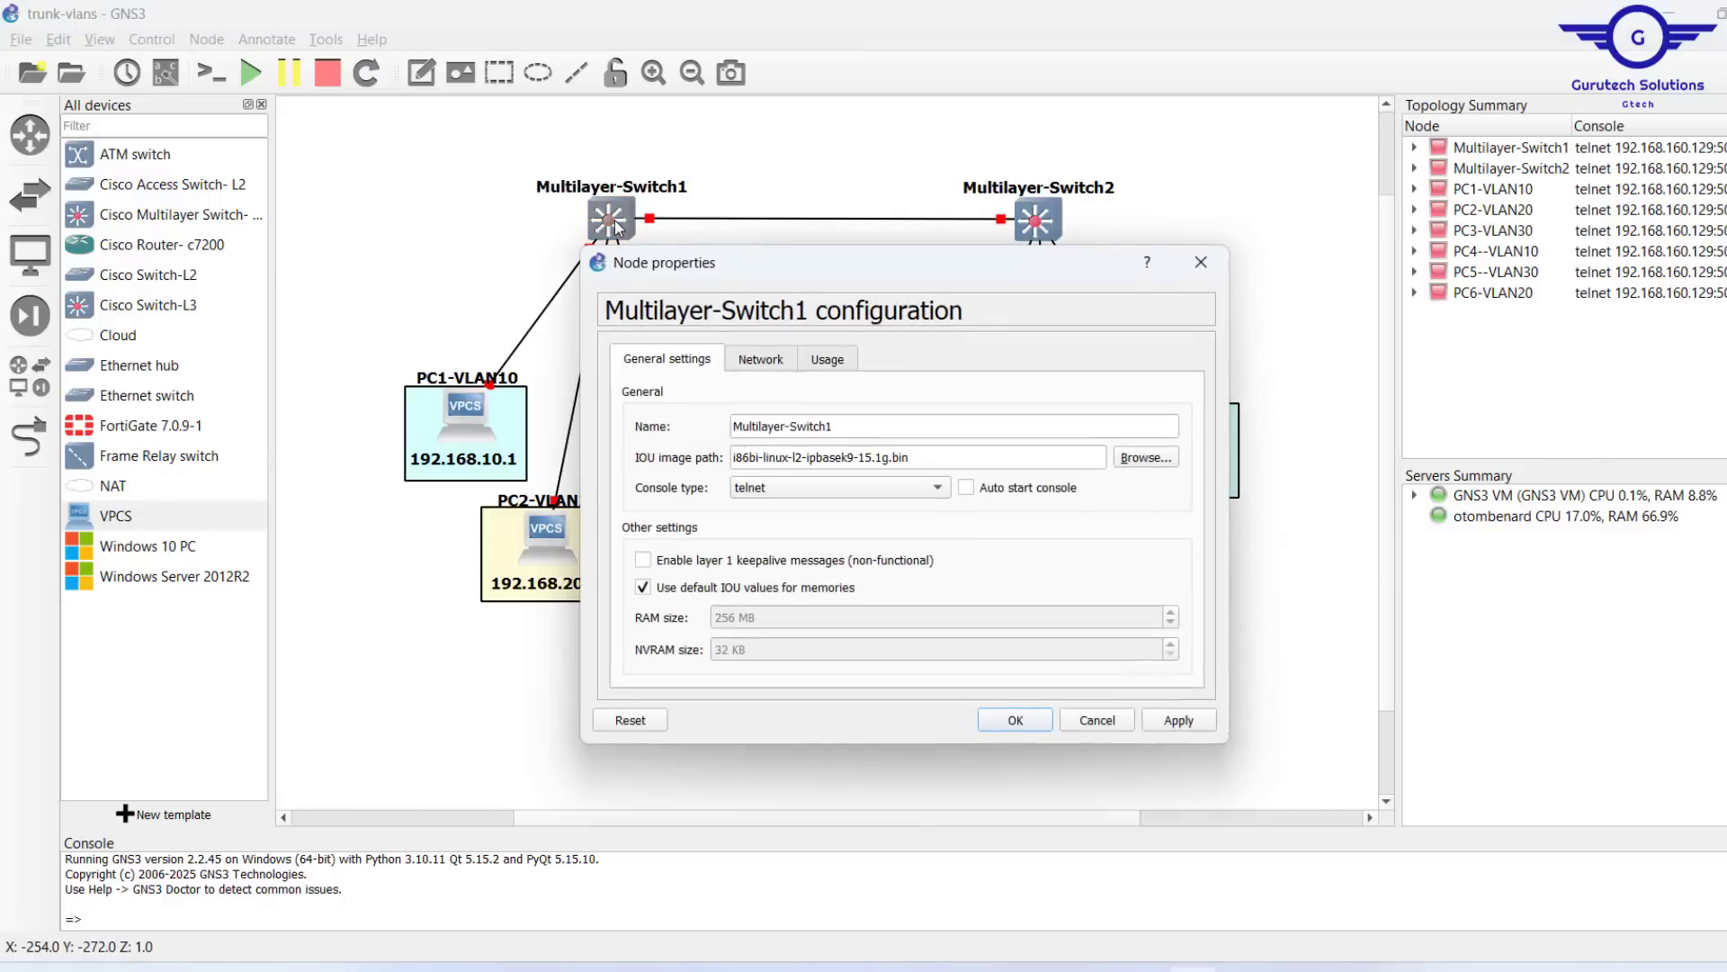
pyautogui.click(1198, 270)
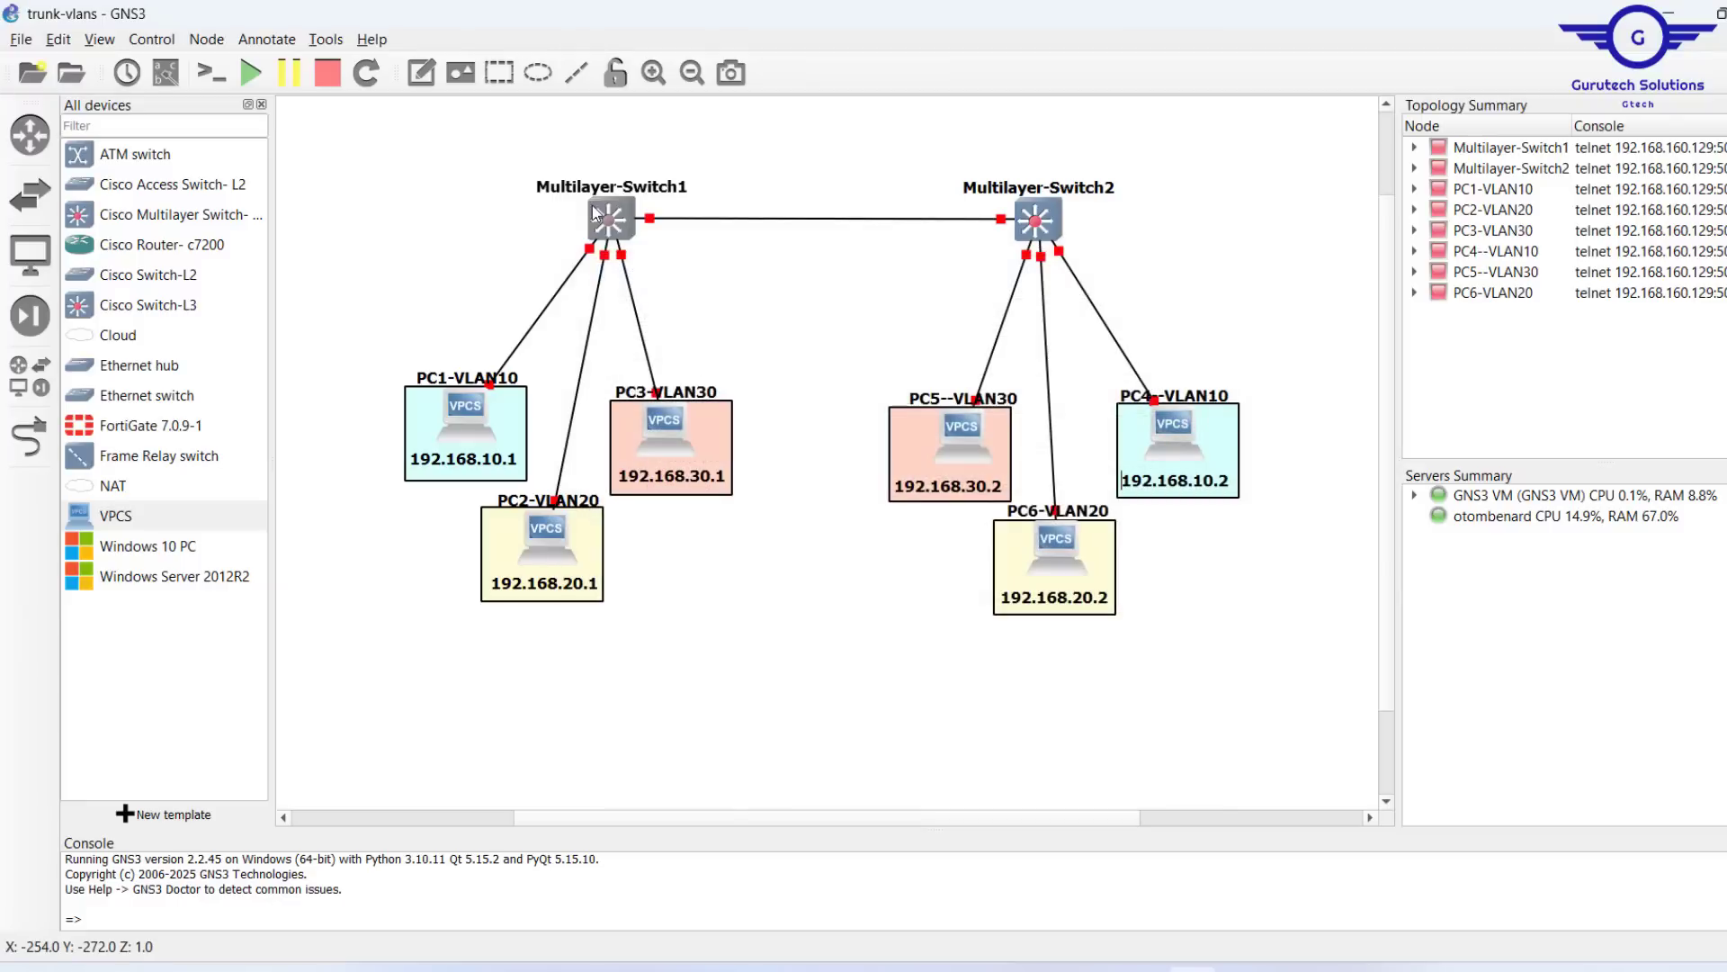
# Step: Start all devices in the topology and open the console of Multilayer-Switch1 at its command prompt
pyautogui.moveTo(387, 141); pyautogui.dragTo(1266, 674)
pyautogui.click(251, 72)
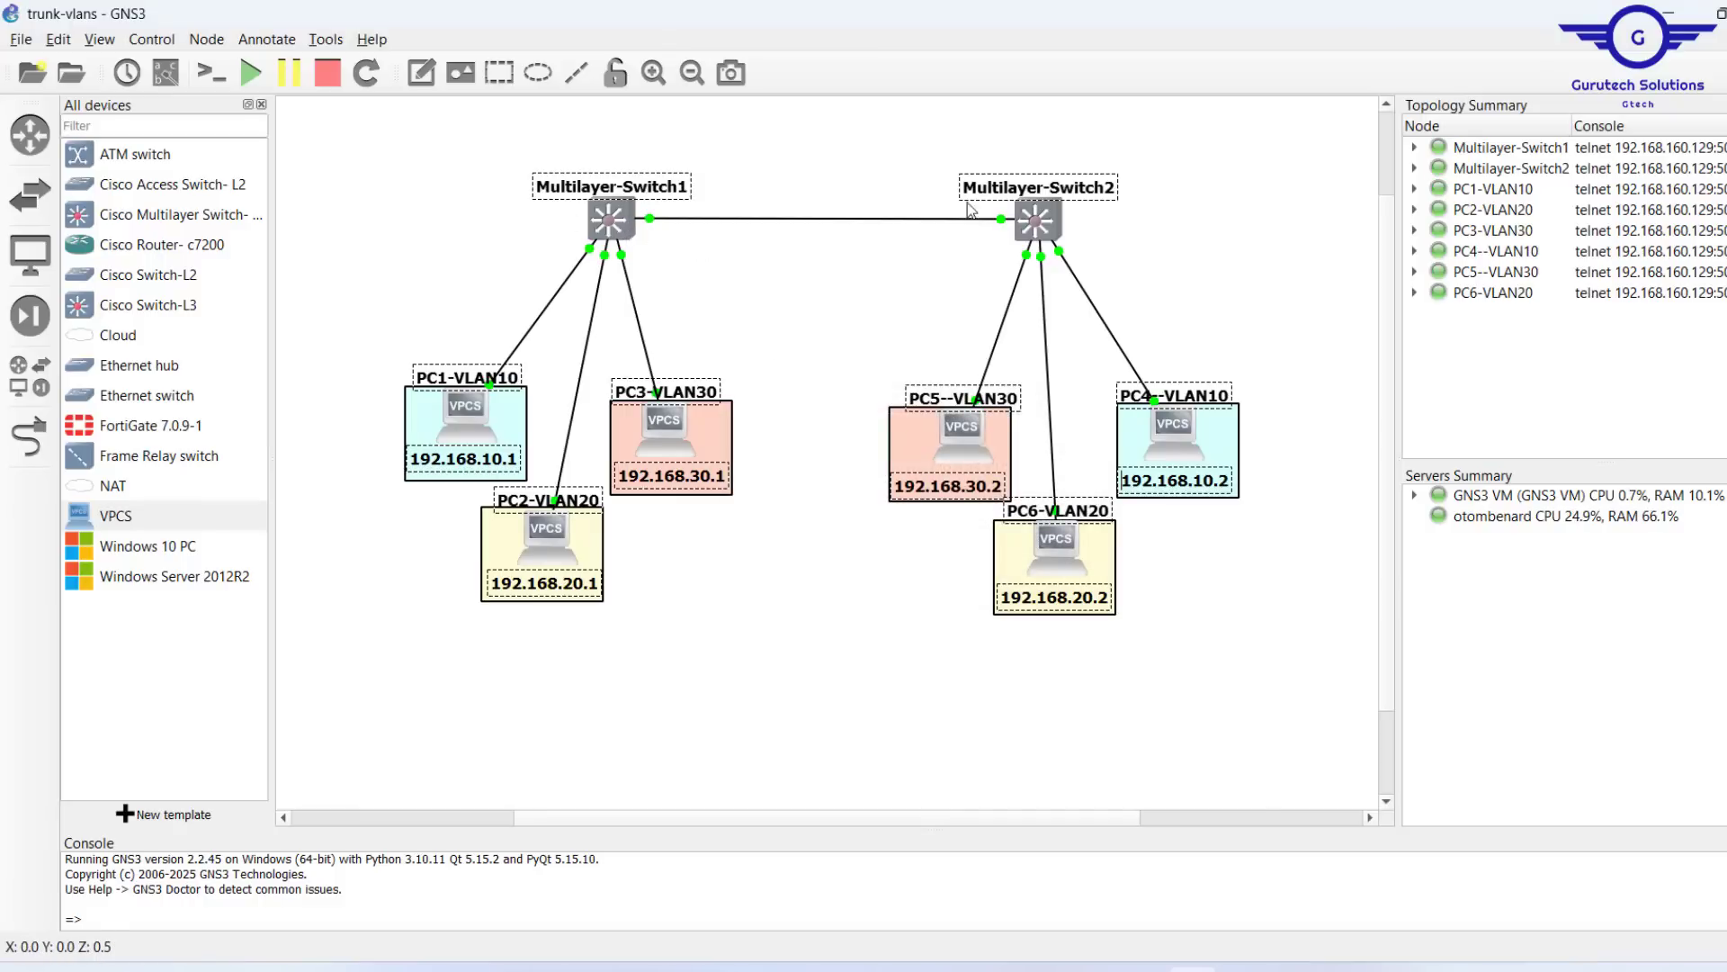
pyautogui.doubleClick(611, 221)
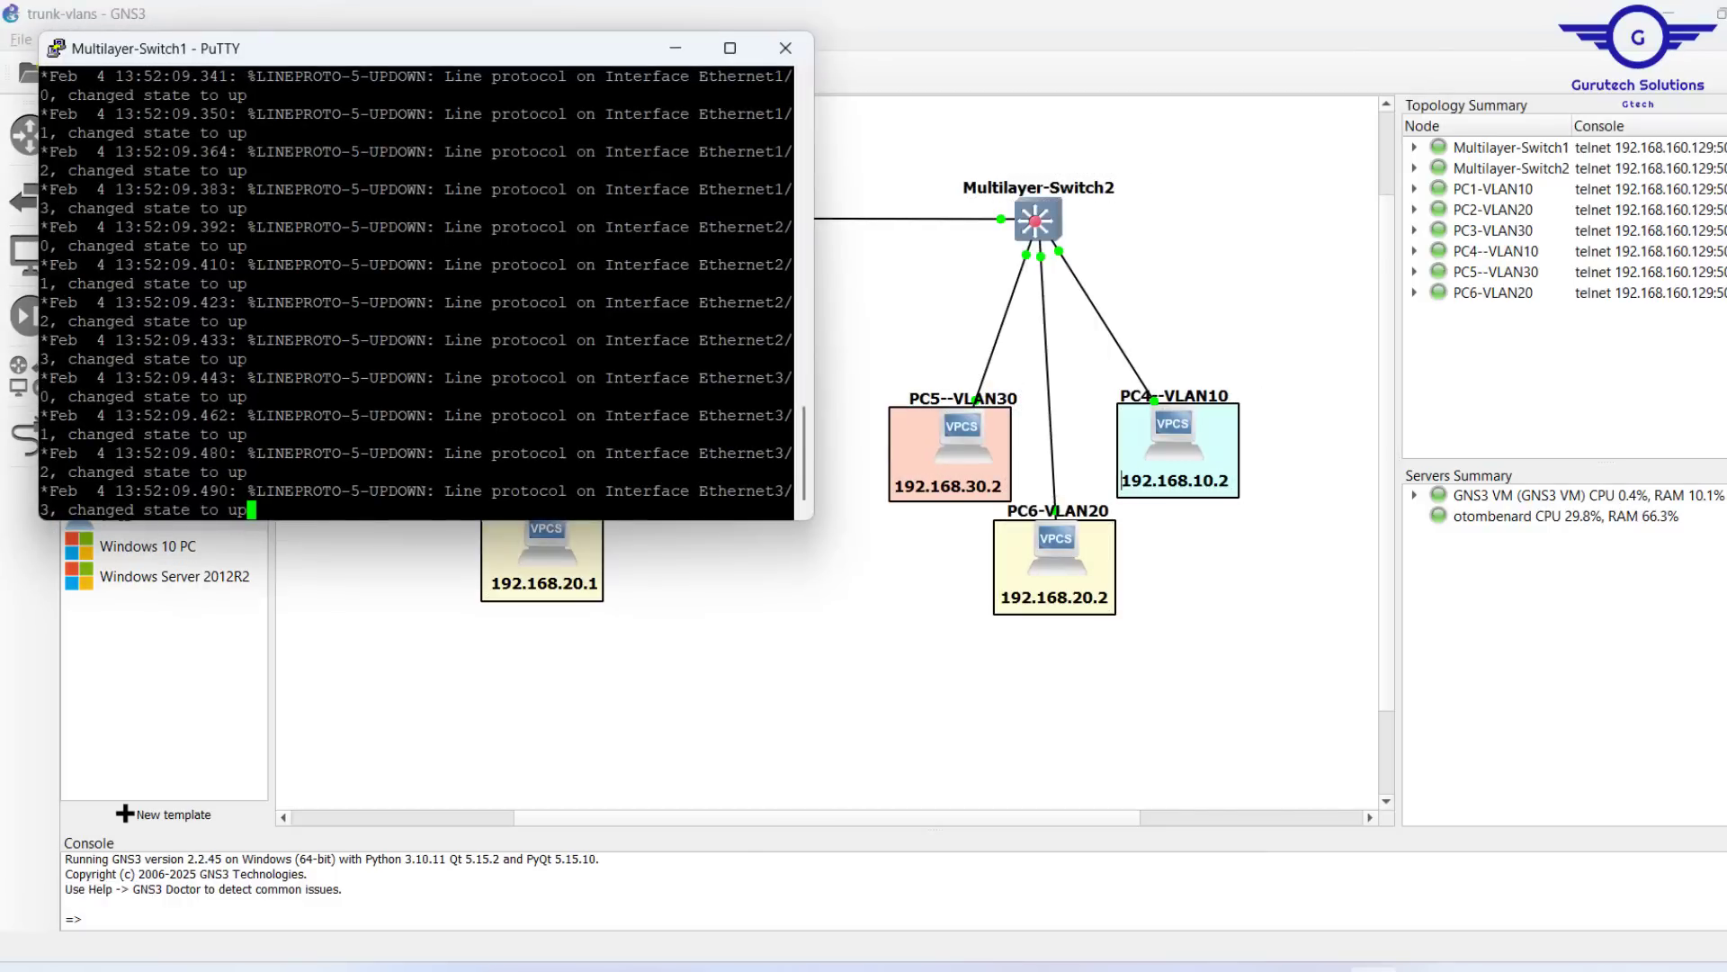
pyautogui.moveTo(448, 61); pyautogui.dragTo(896, 174)
pyautogui.press('Return')
pyautogui.press('Return')
pyautogui.press('Return')
pyautogui.press('Return')
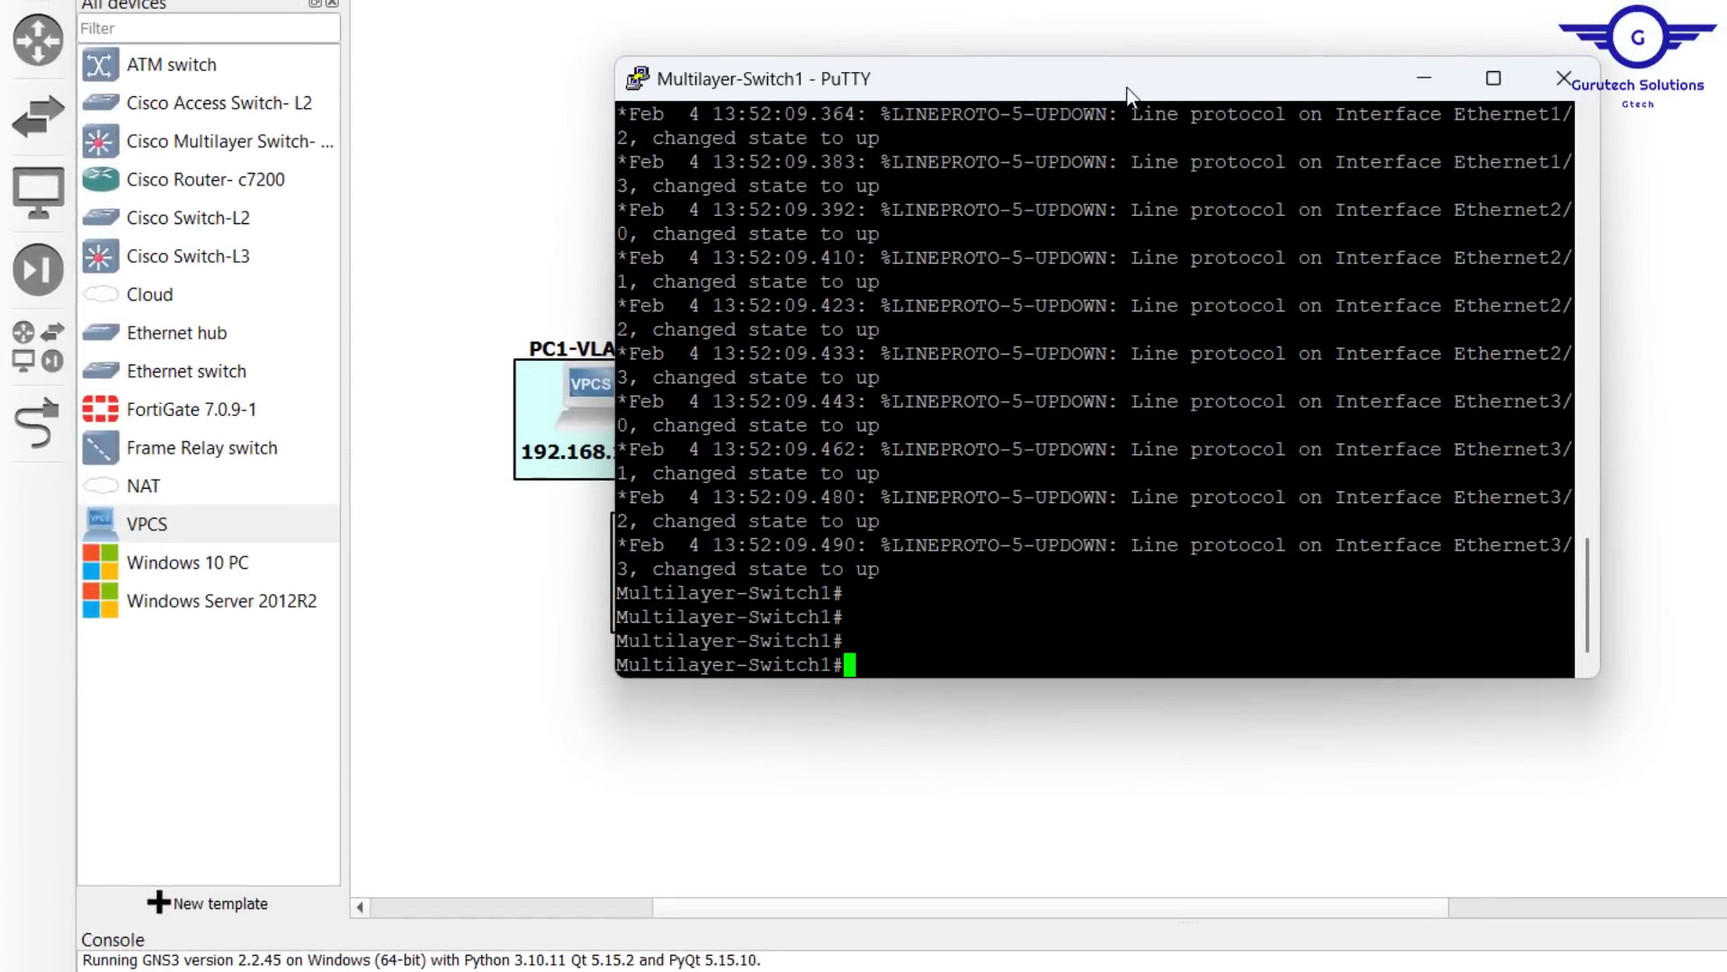
# Step: Enter global configuration mode on Multilayer-Switch1 and set its hostname to GTECH-sw1
pyautogui.write('conf t')
pyautogui.press('Return')
pyautogui.press('Return')
pyautogui.press('Return')
pyautogui.press('Return')
pyautogui.press('Return')
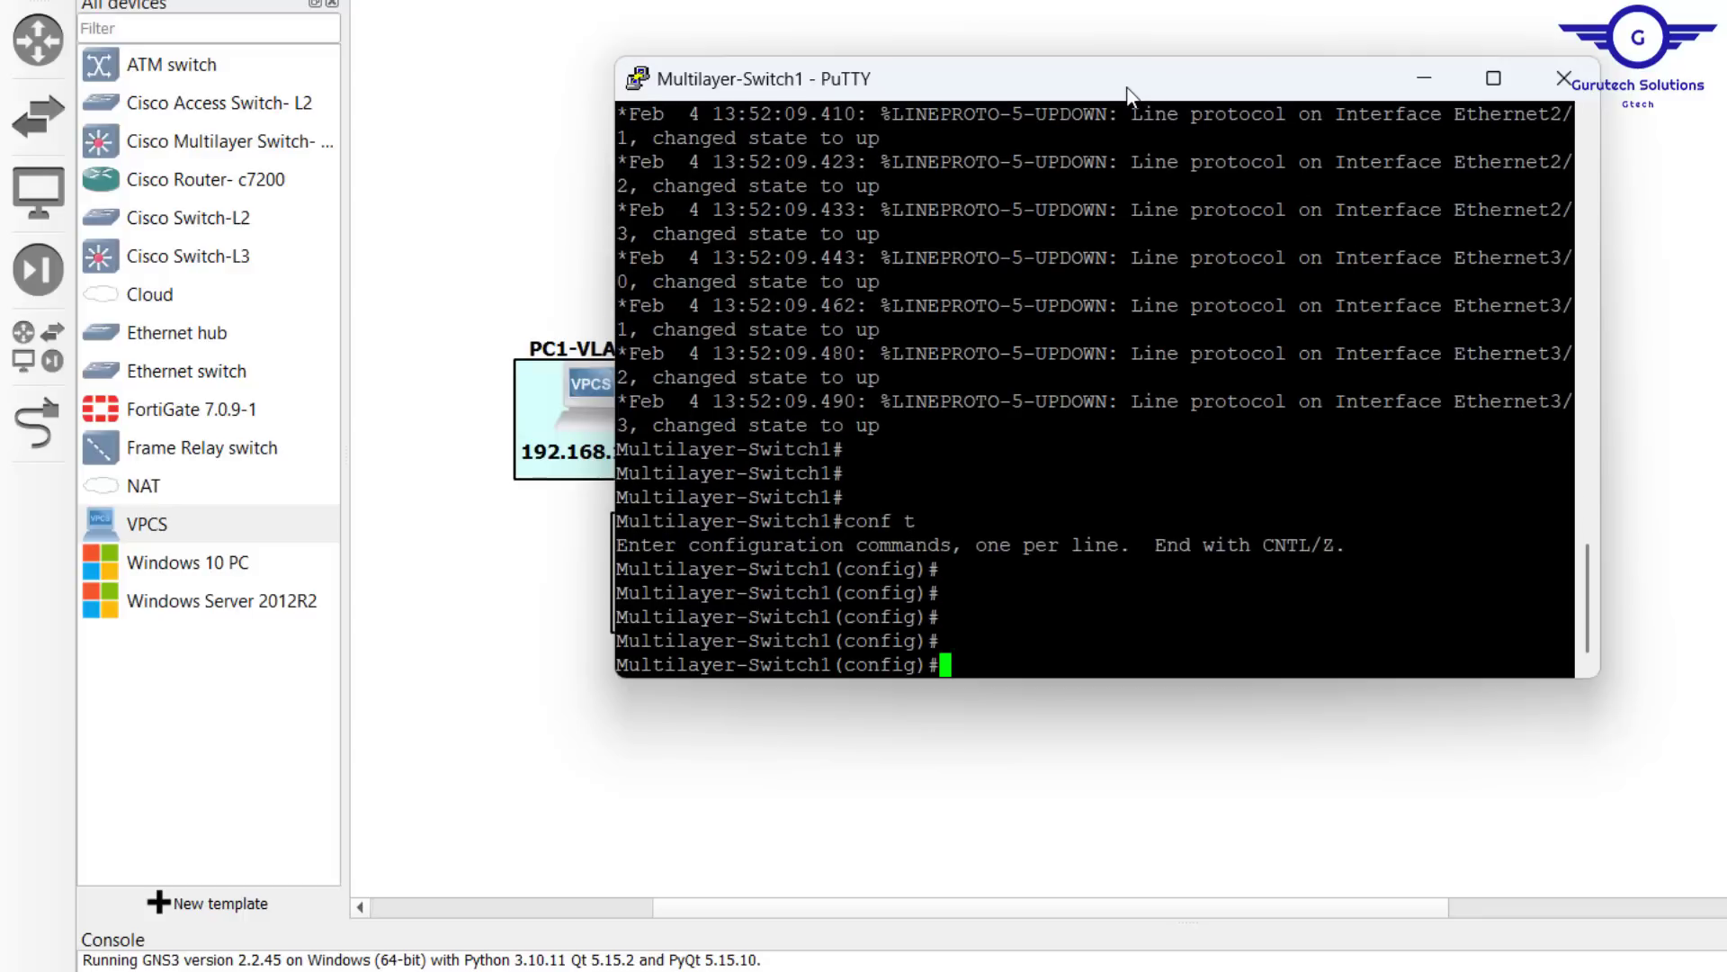
pyautogui.write('hostna')
pyautogui.press('Tab')
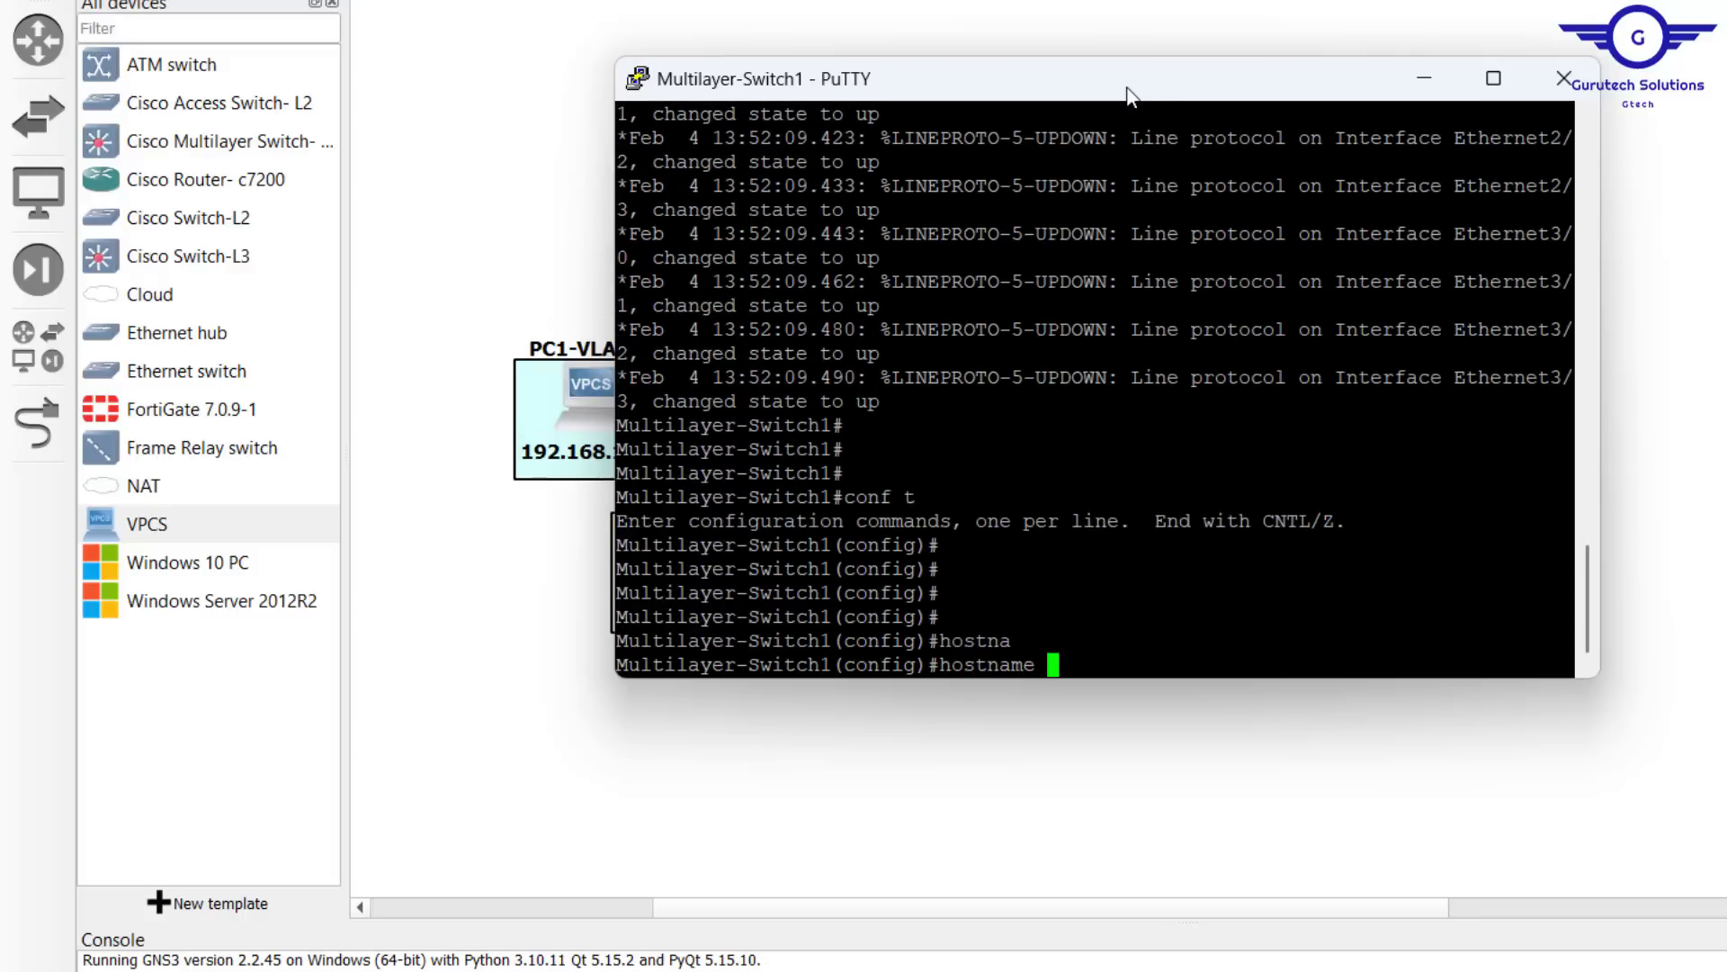
pyautogui.write('GTECH-sw1')
pyautogui.press('Return')
pyautogui.press('Return')
pyautogui.press('Return')
pyautogui.press('Return')
pyautogui.press('Return')
pyautogui.press('Return')
pyautogui.press('Return')
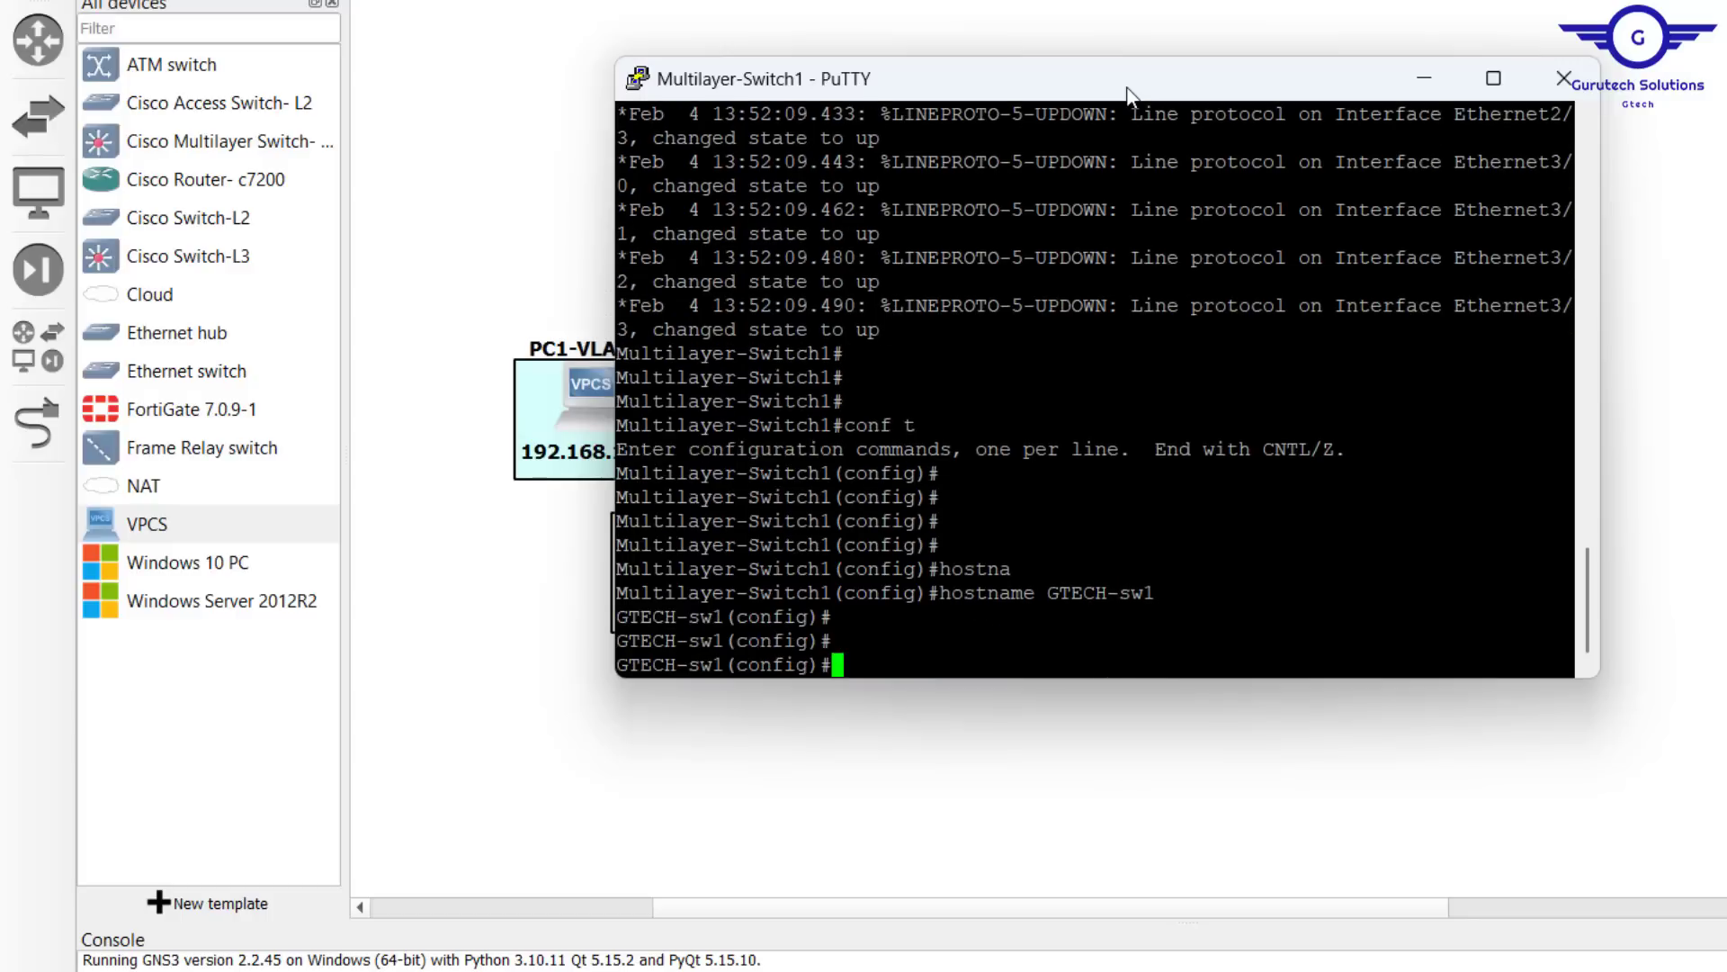
pyautogui.press('Return')
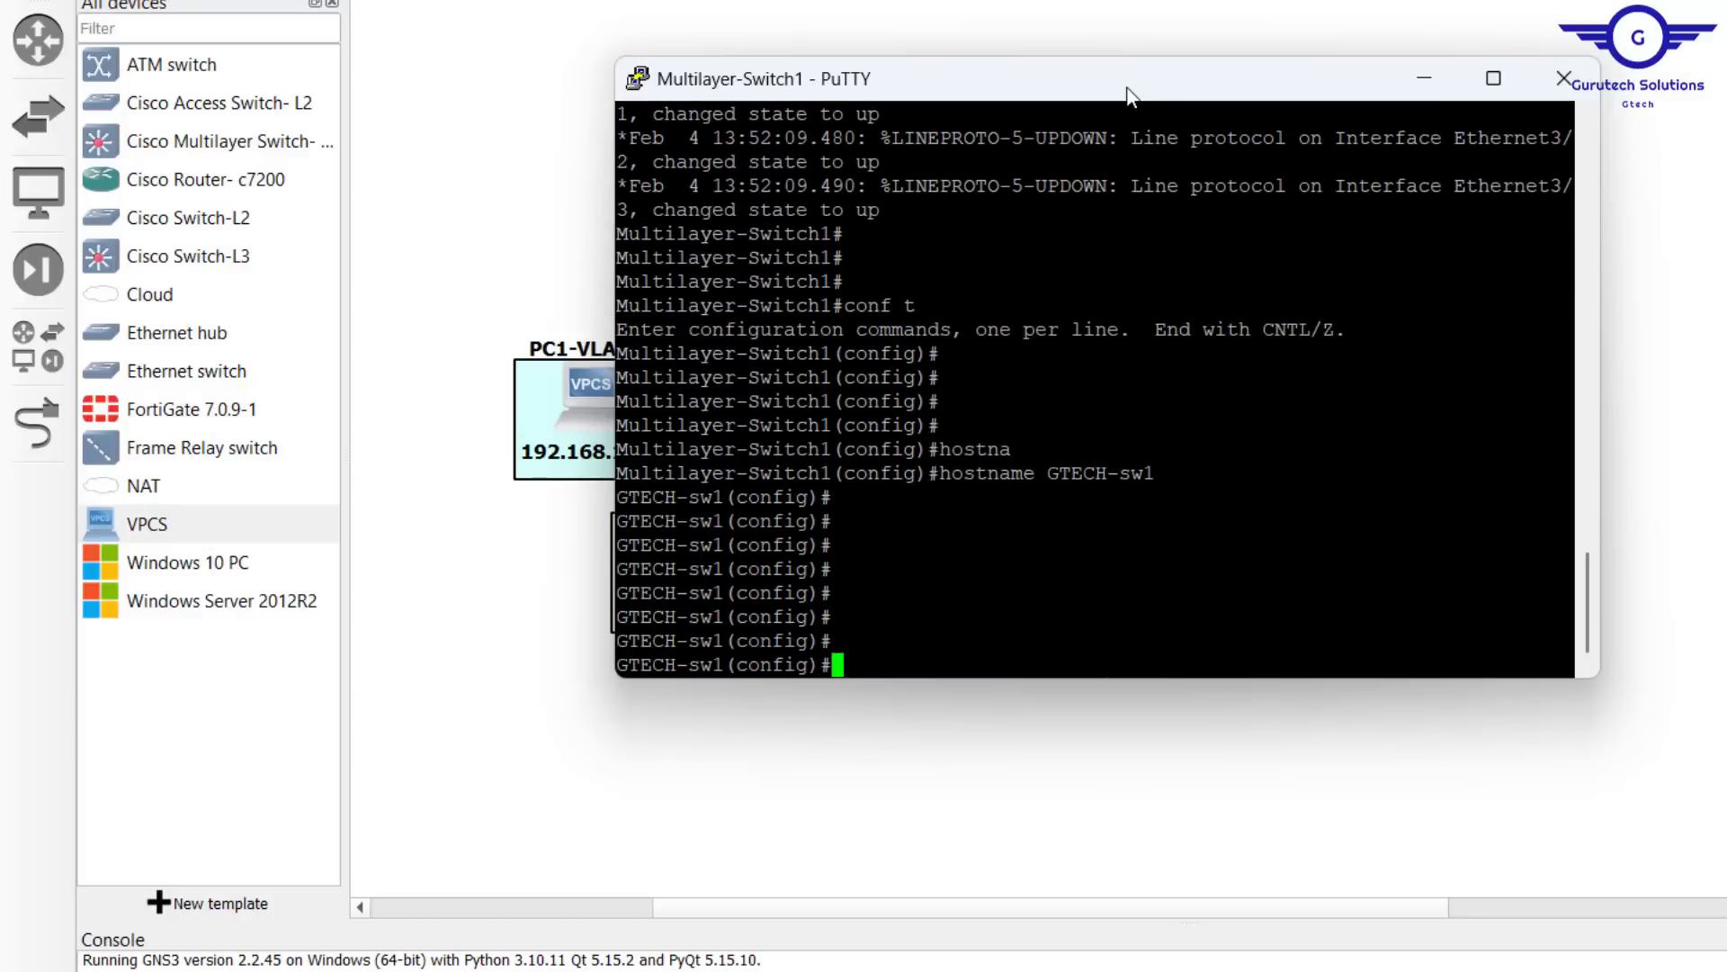
# Step: Create VLAN 10 named IT, VLAN 20 named HR and VLAN 30 named FIN on GTECH-sw1, exit VLAN configuration and put the console away
pyautogui.write('vlan 10')
pyautogui.press('Return')
pyautogui.write('name IT')
pyautogui.press('Return')
pyautogui.press('Return')
pyautogui.press('Return')
pyautogui.write('vlan 20')
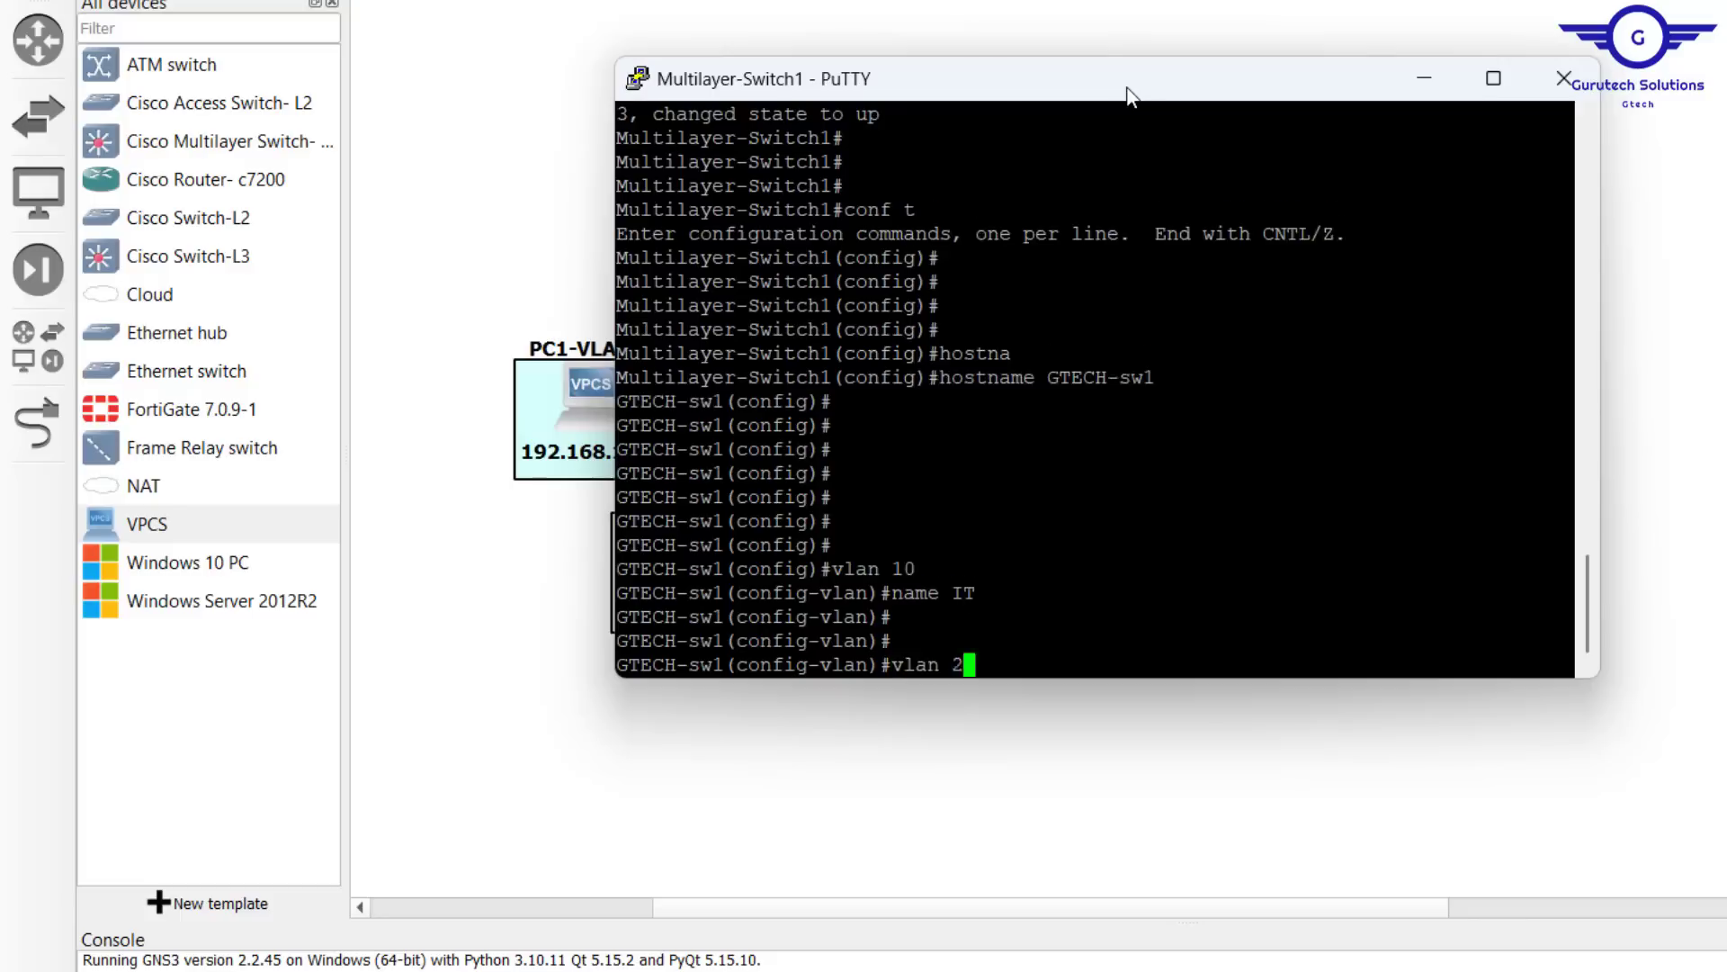
pyautogui.press('Return')
pyautogui.write('name HR    vlan 30 name FIN')
pyautogui.press('Return')
pyautogui.write('exit')
pyautogui.press('Return')
pyautogui.press('Return')
pyautogui.press('Return')
pyautogui.press('Return')
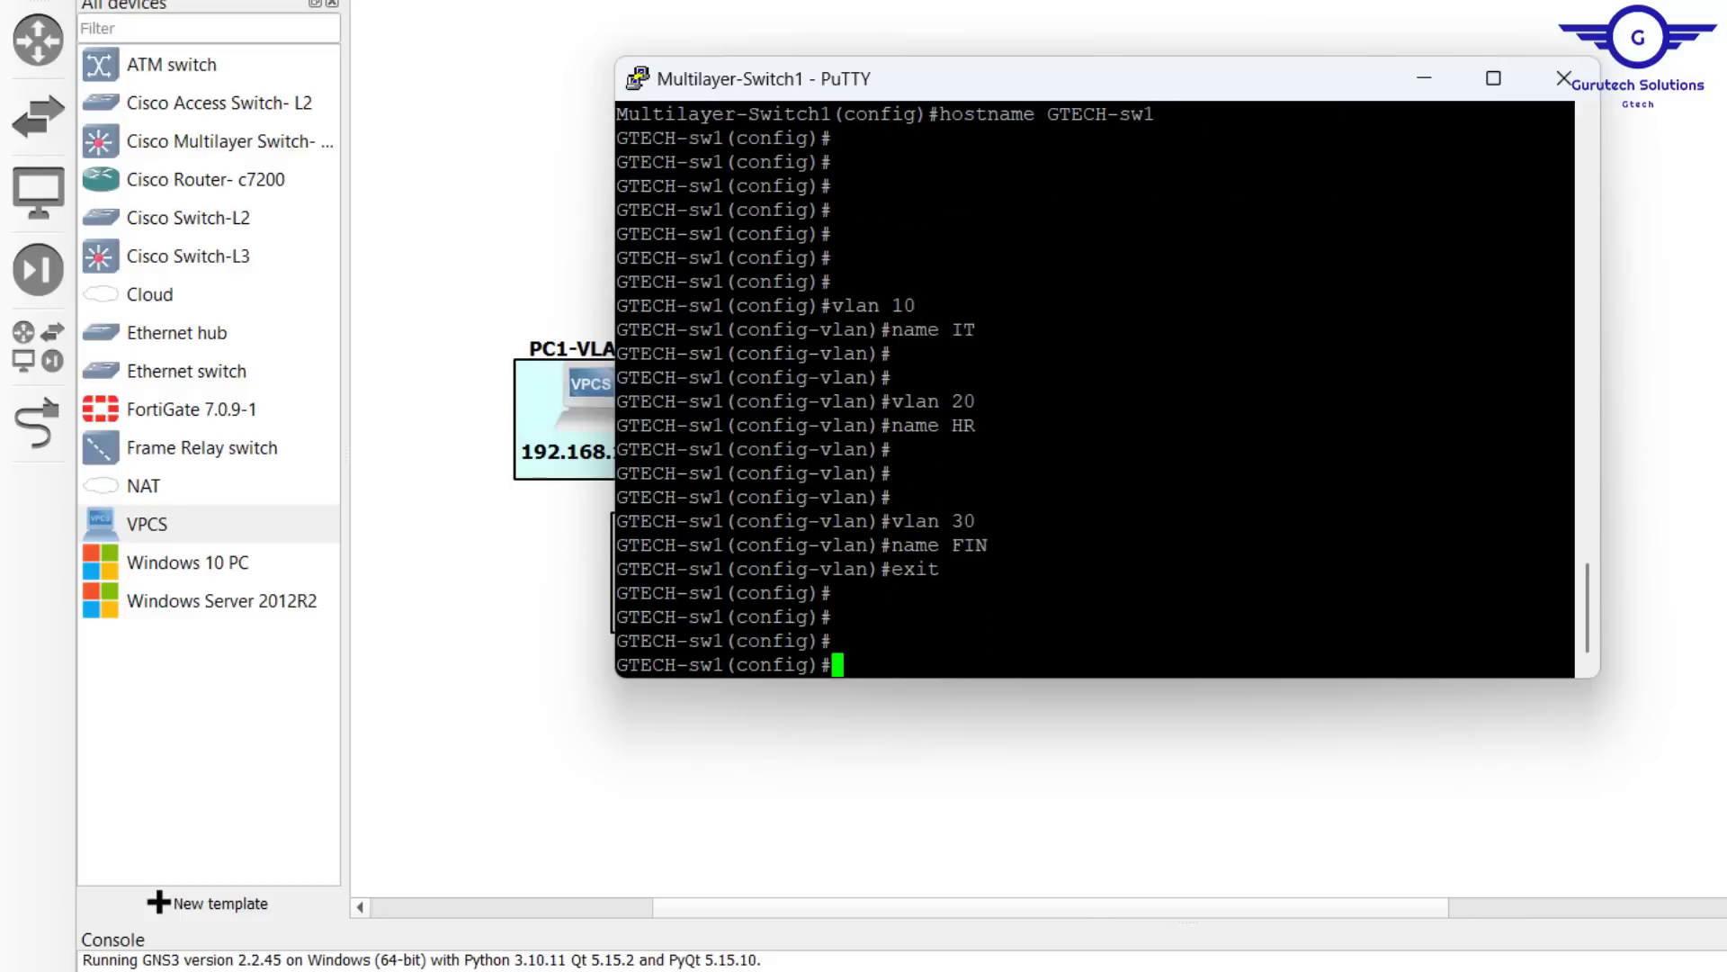
pyautogui.moveTo(837, 601); pyautogui.dragTo(745, 230)
pyautogui.click(473, 256)
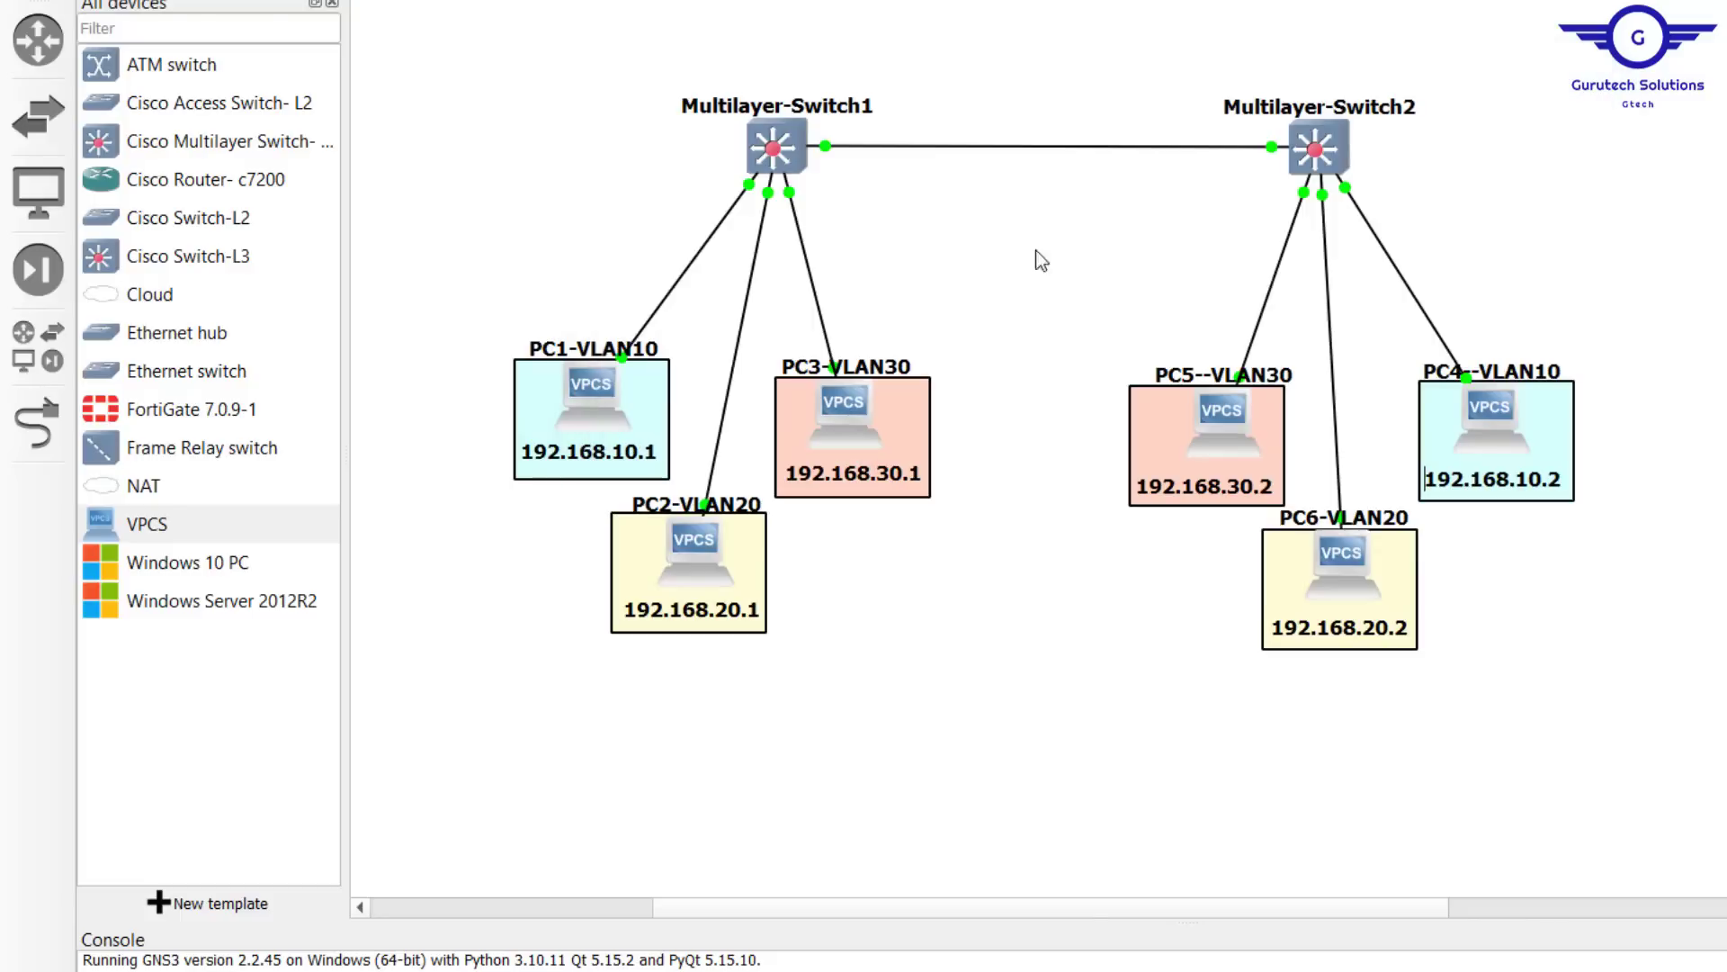
# Step: Open the console of Multilayer-Switch2, enter global configuration mode and set its hostname to GTECH-sw2
pyautogui.doubleClick(1318, 147)
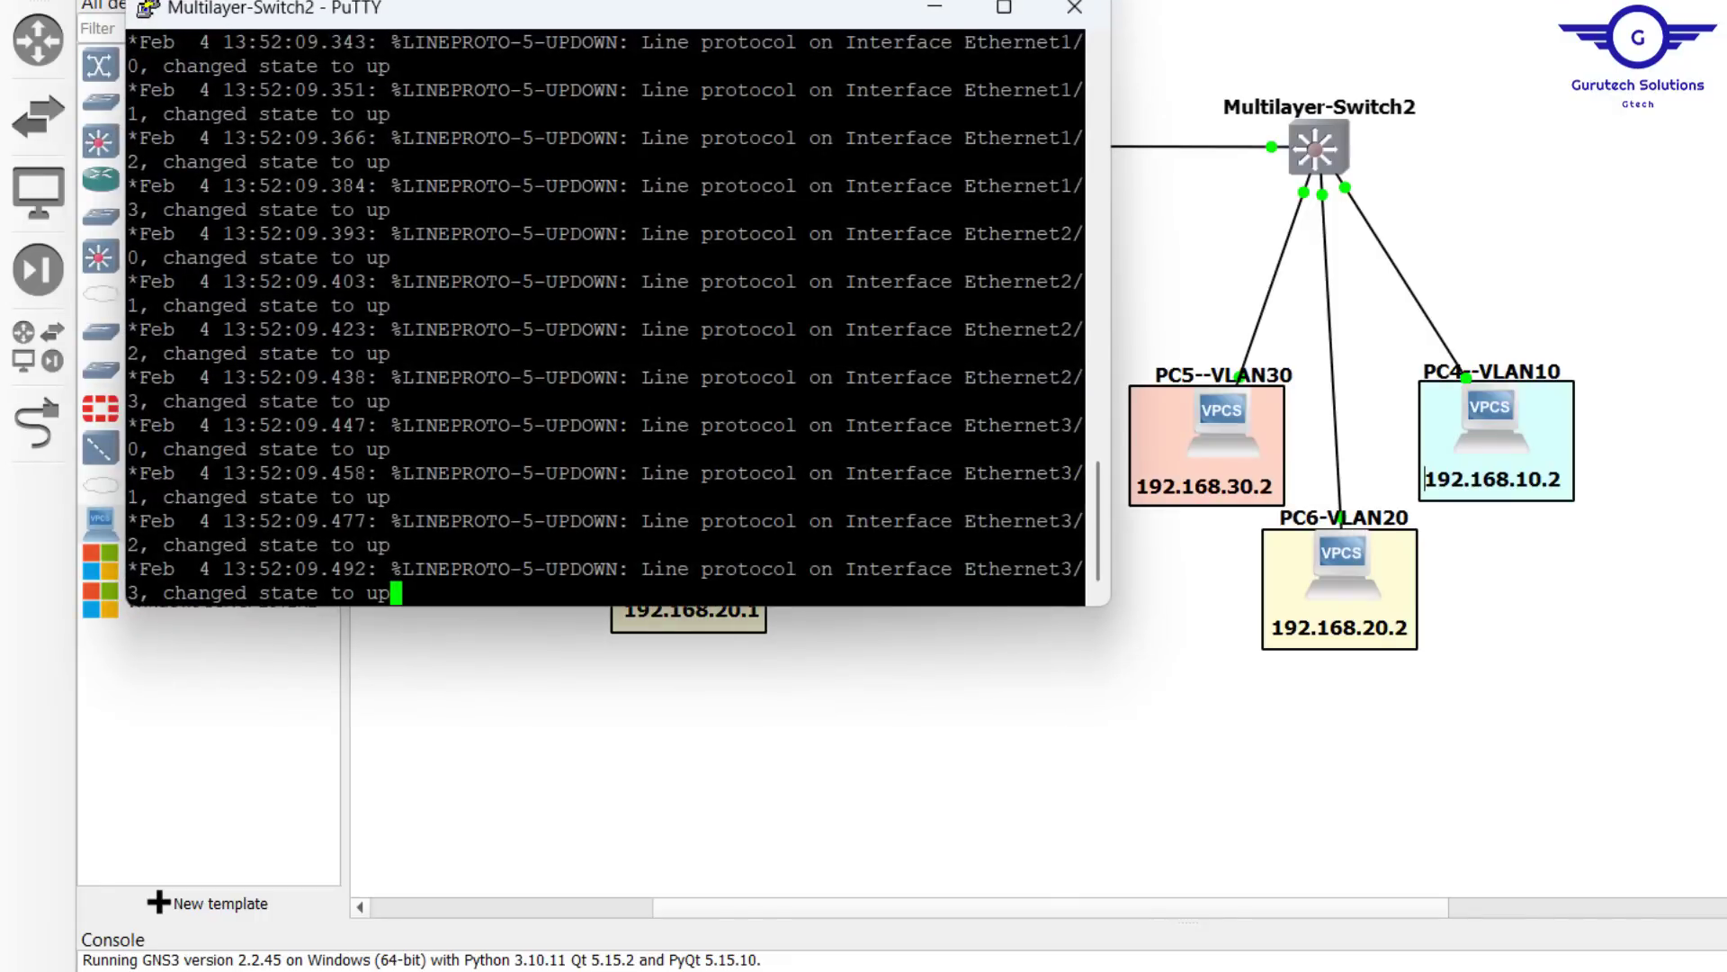
pyautogui.press('Return')
pyautogui.press('Return')
pyautogui.press('Return')
pyautogui.write('conf t')
pyautogui.press('Return')
pyautogui.press('Return')
pyautogui.press('Return')
pyautogui.press('Return')
pyautogui.press('Return')
pyautogui.press('Return')
pyautogui.write('hostname GTECH-sw2')
pyautogui.press('Return')
pyautogui.press('Return')
pyautogui.press('Return')
pyautogui.moveTo(518, 0); pyautogui.dragTo(788, 20)
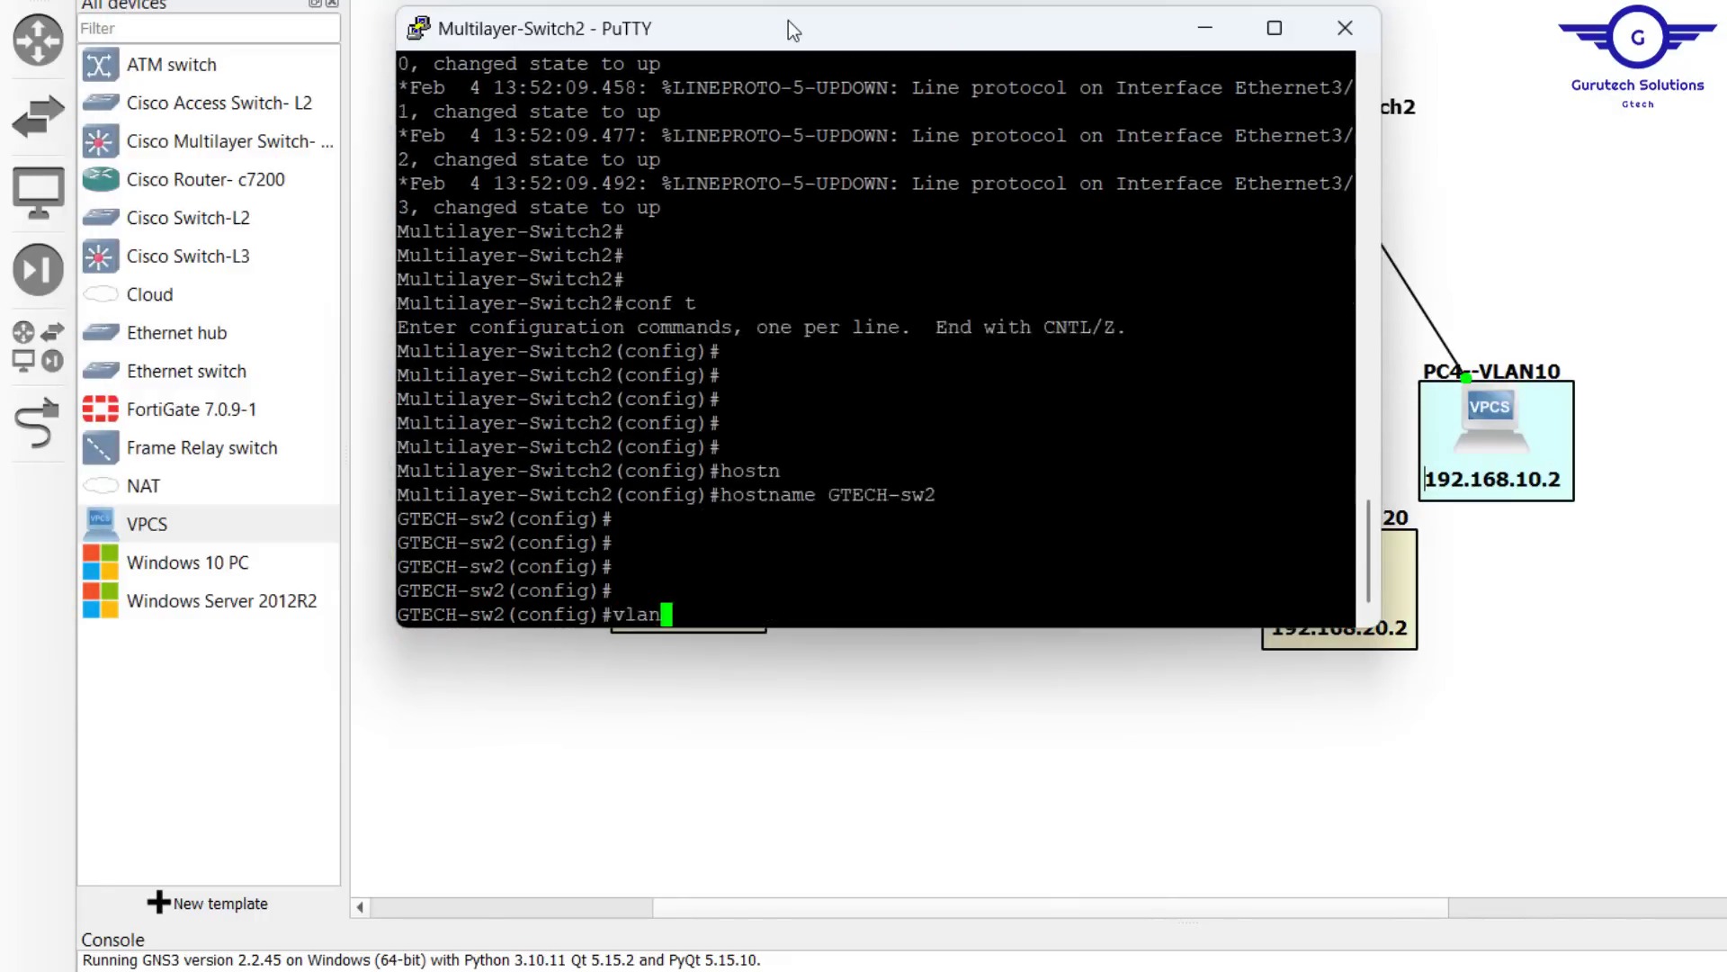
# Step: Create VLAN 10 named IT, VLAN 20 named HR and VLAN 30 named FIN on GTECH-sw2, and check them with do sh vlan
pyautogui.write('vlan 10 name HR   vlan 20   vlan 10  name IT    vlan 20 name HR    vlan 30 name FIN   exit   ')
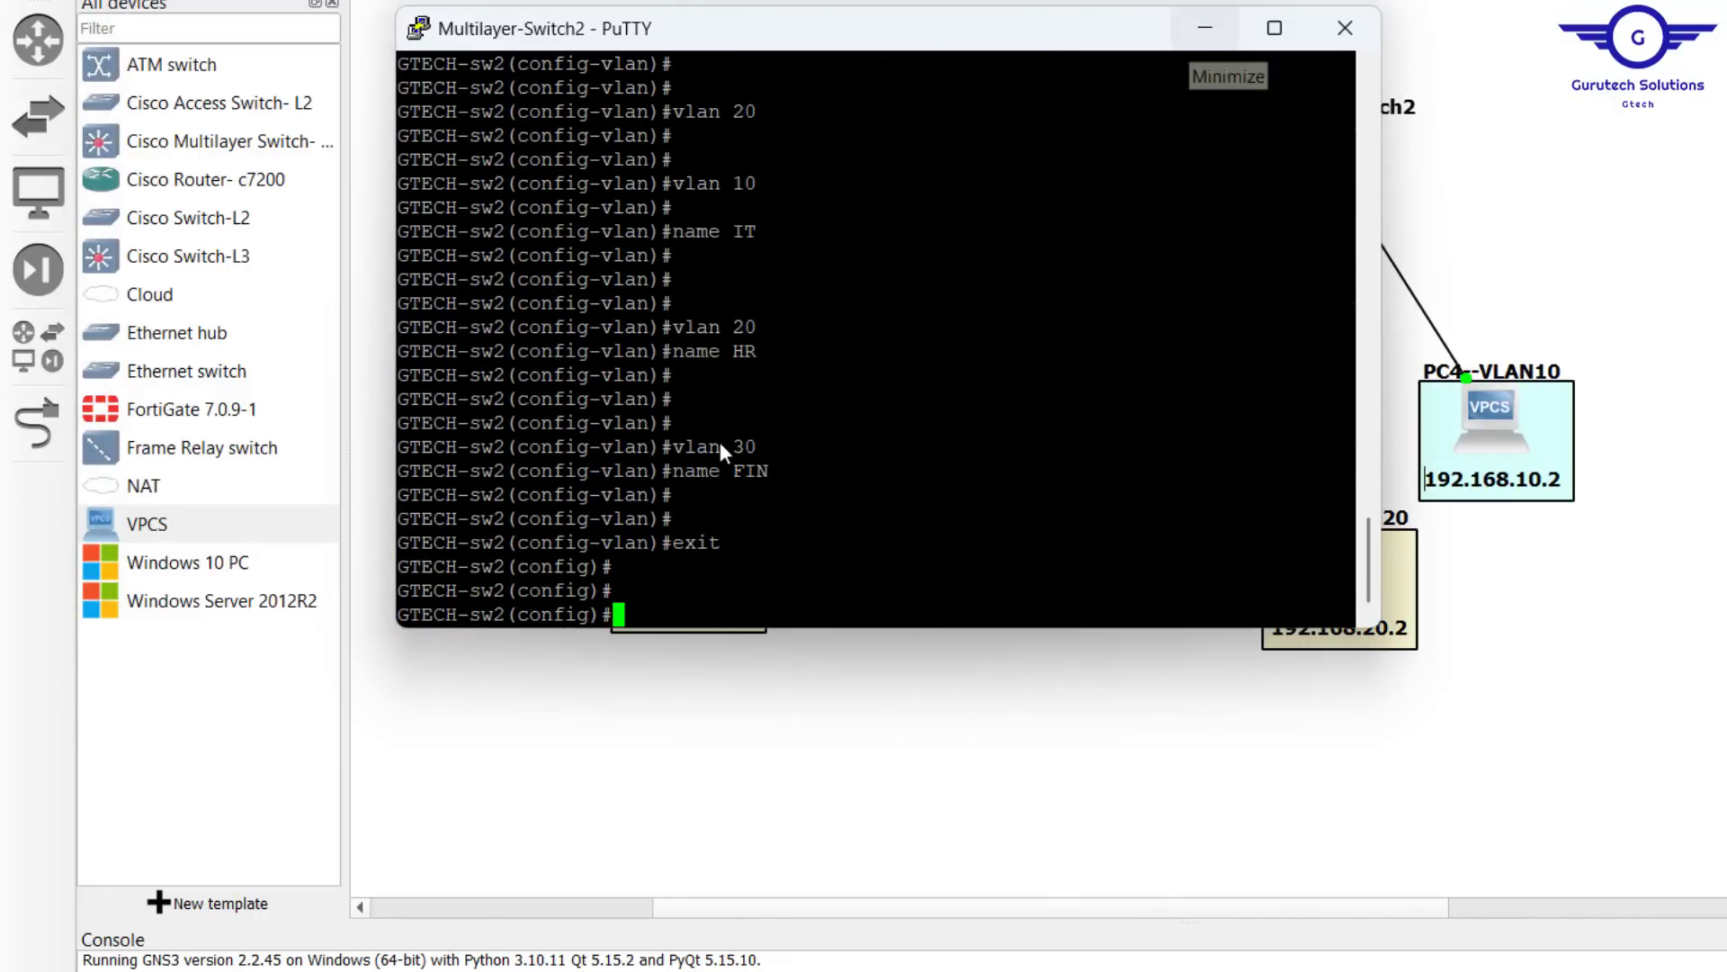
pyautogui.write('do sh vlan')
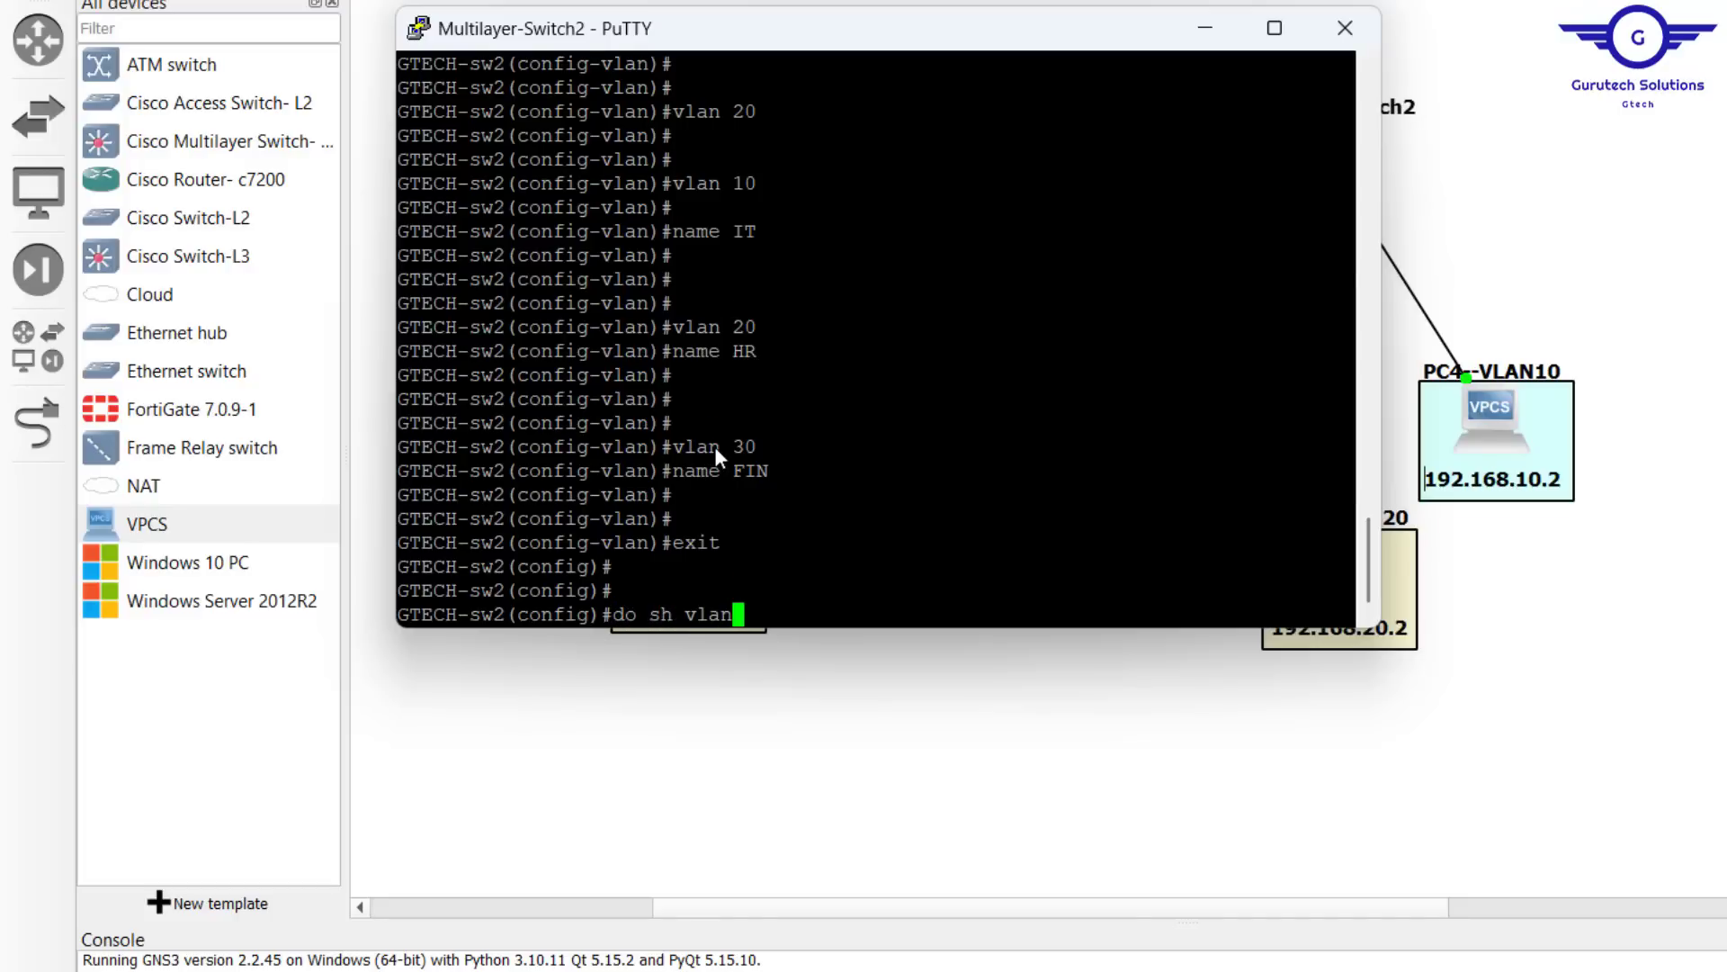
pyautogui.press('Return')
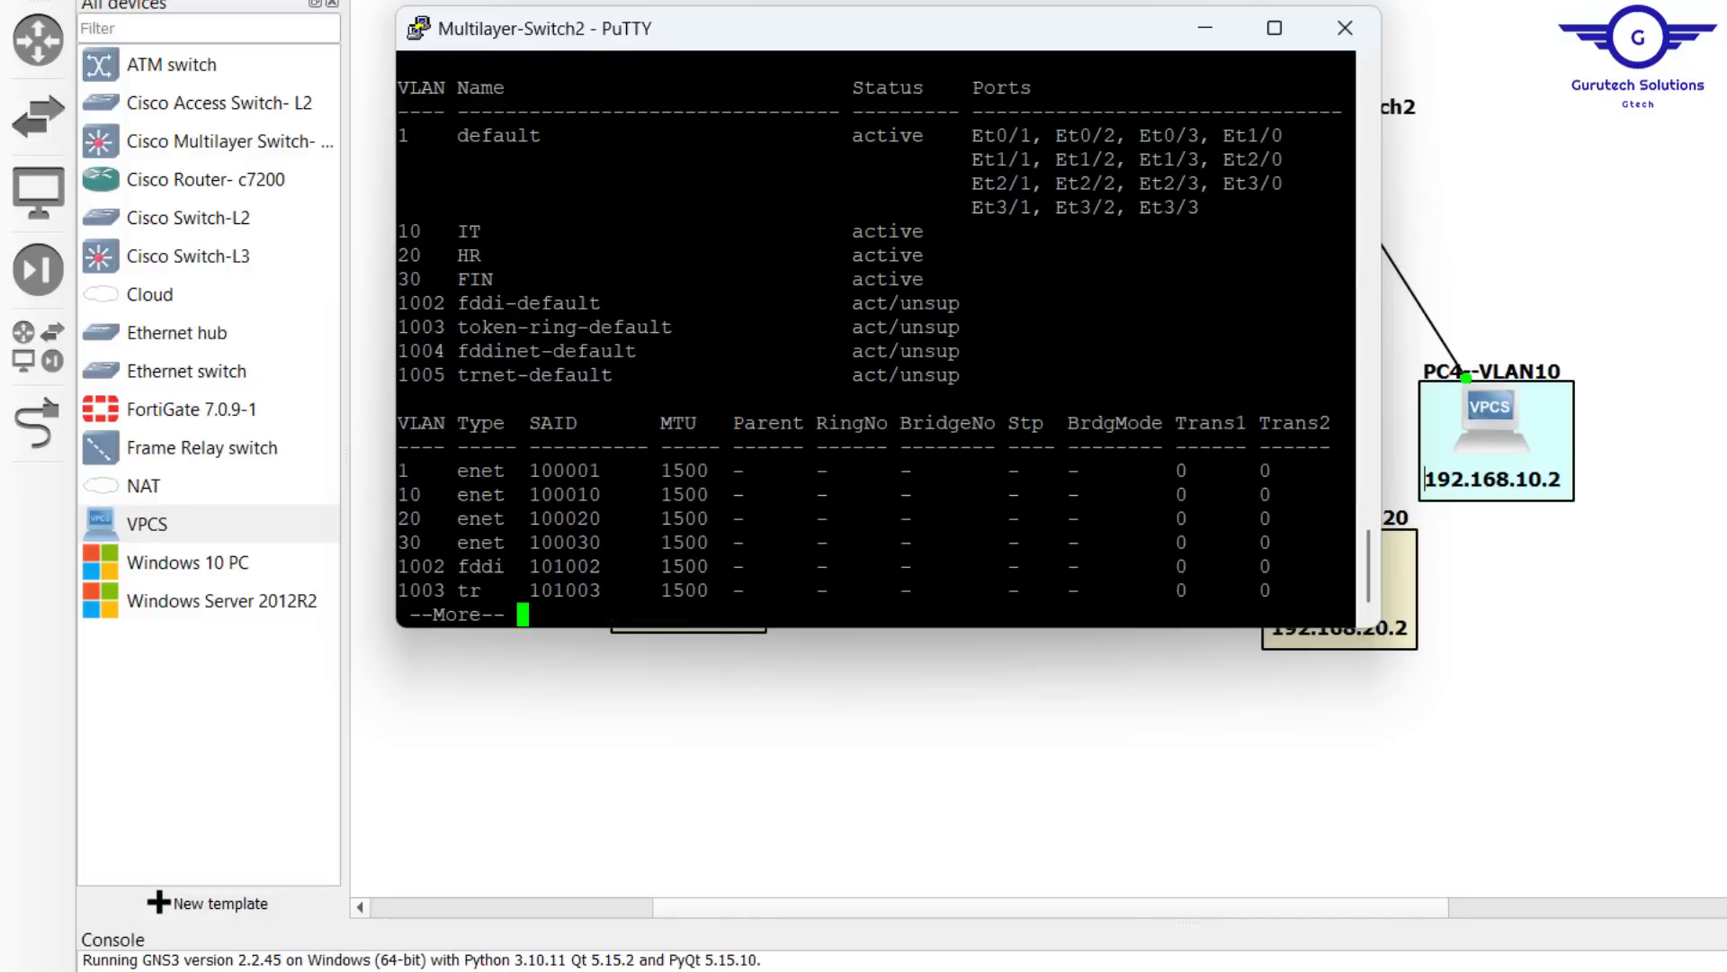
pyautogui.moveTo(398, 231); pyautogui.dragTo(960, 304)
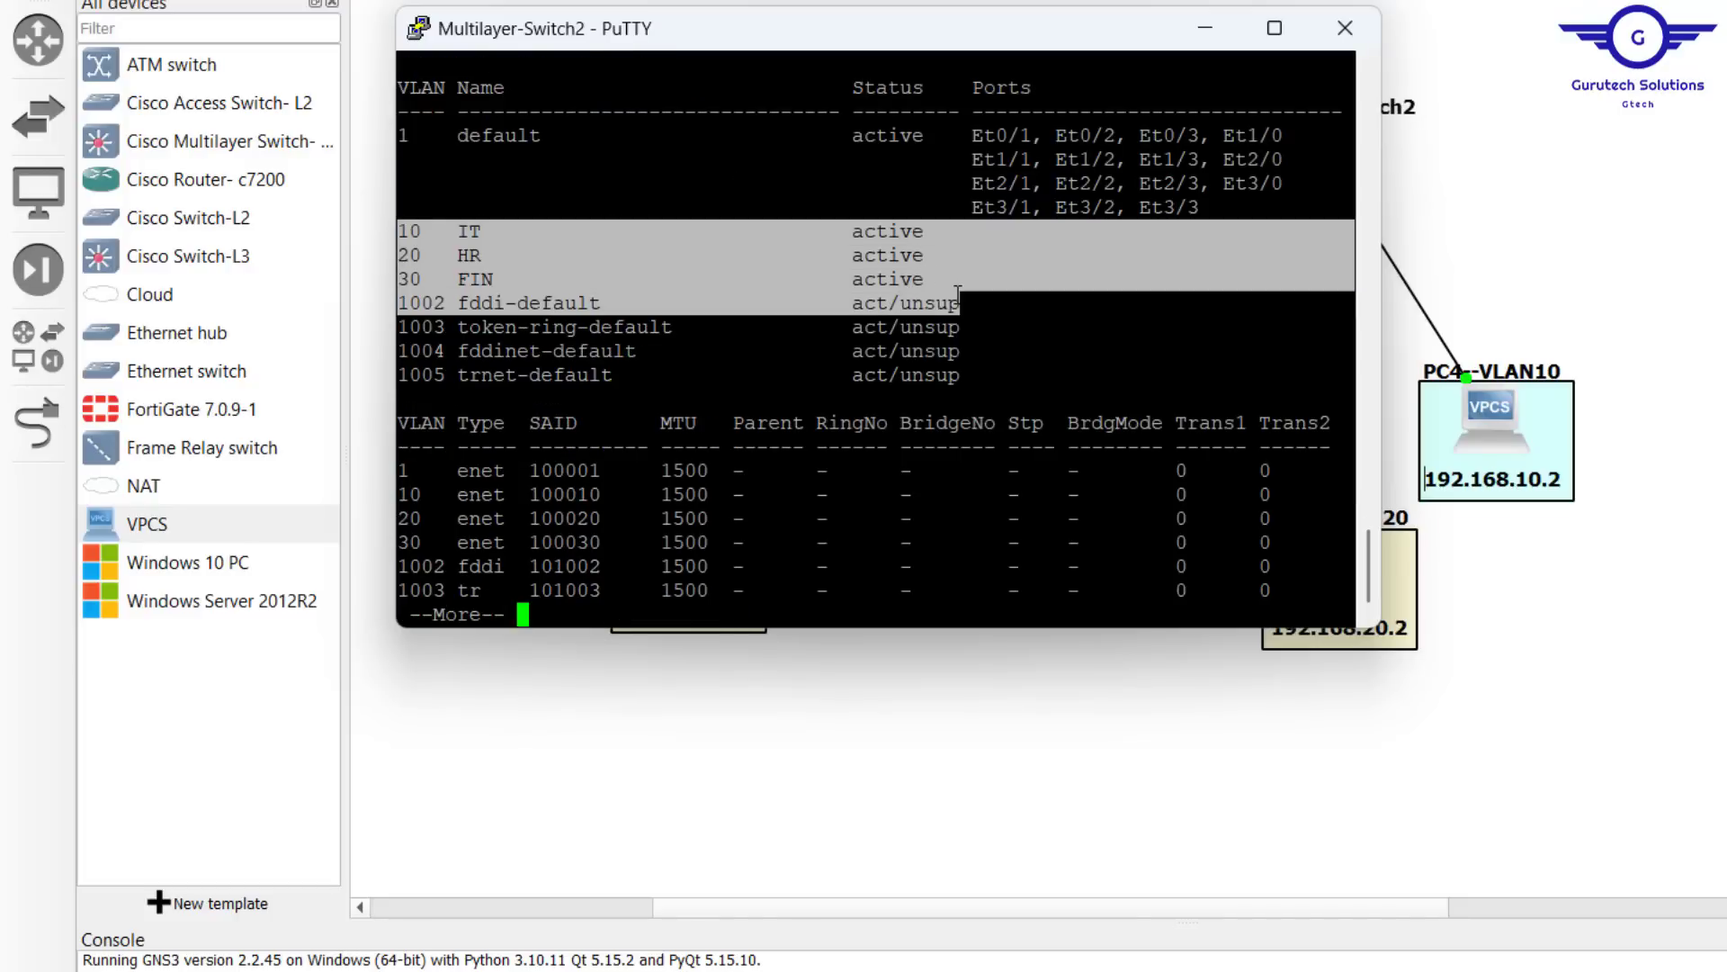
pyautogui.click(1227, 23)
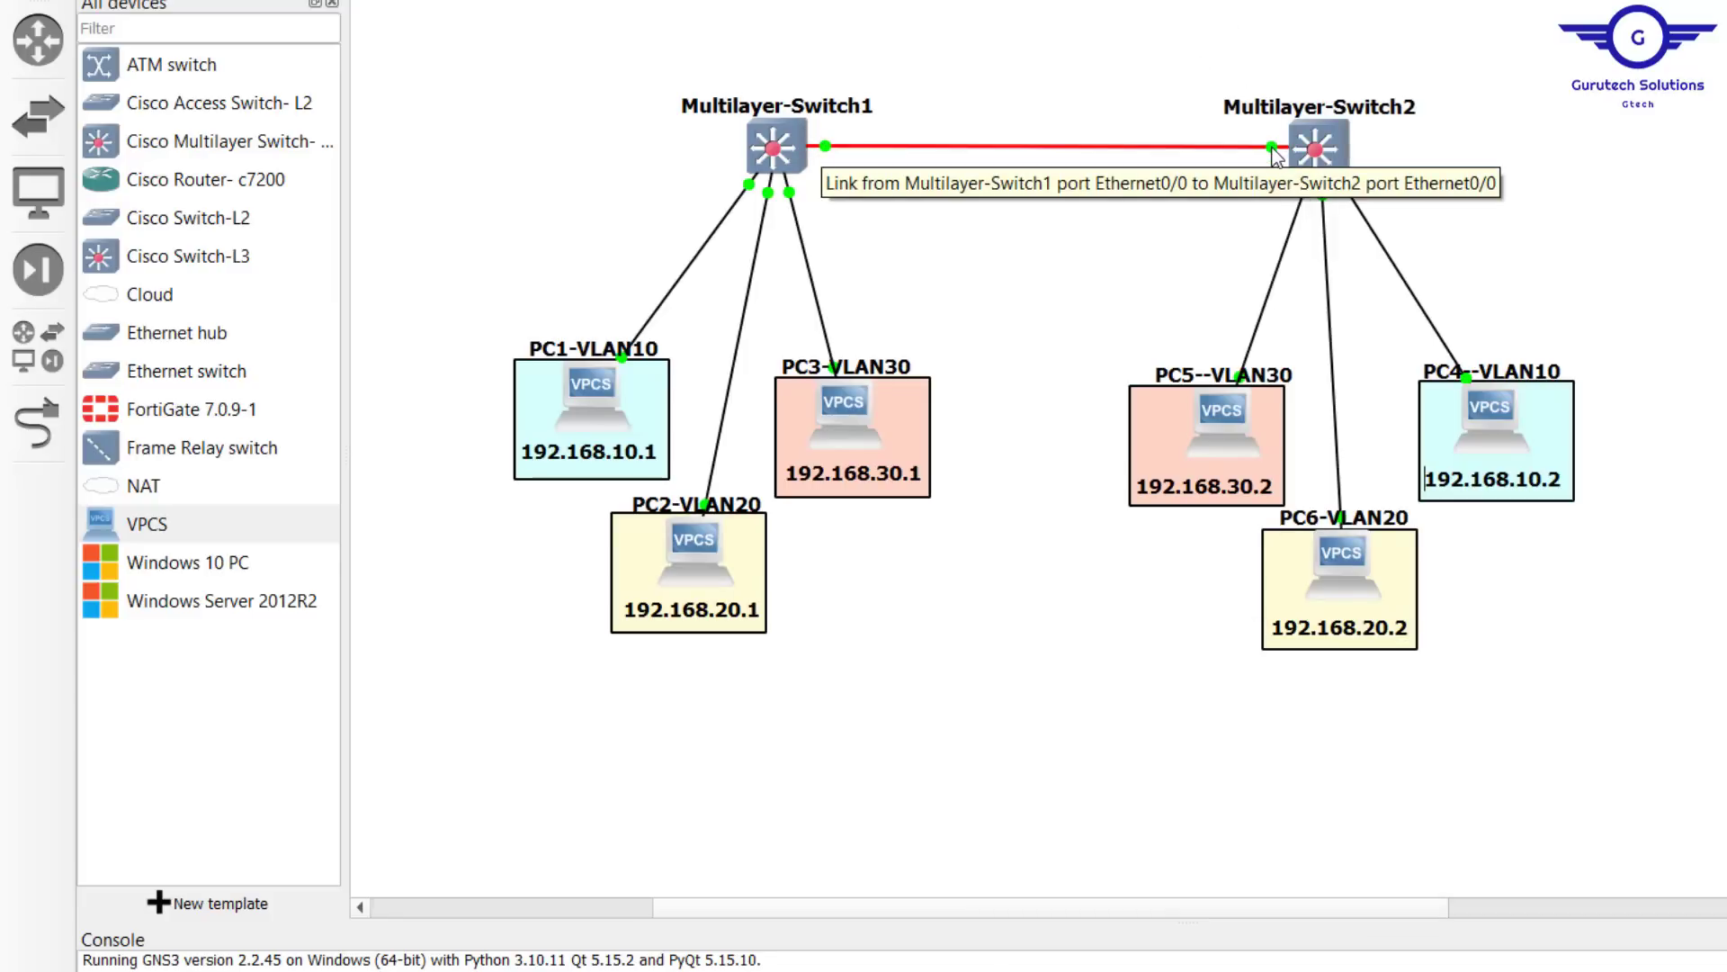
# Step: Reopen the console of Multilayer-Switch2, quit the VLAN listing and enter configuration of interface eth0/0
pyautogui.doubleClick(1303, 148)
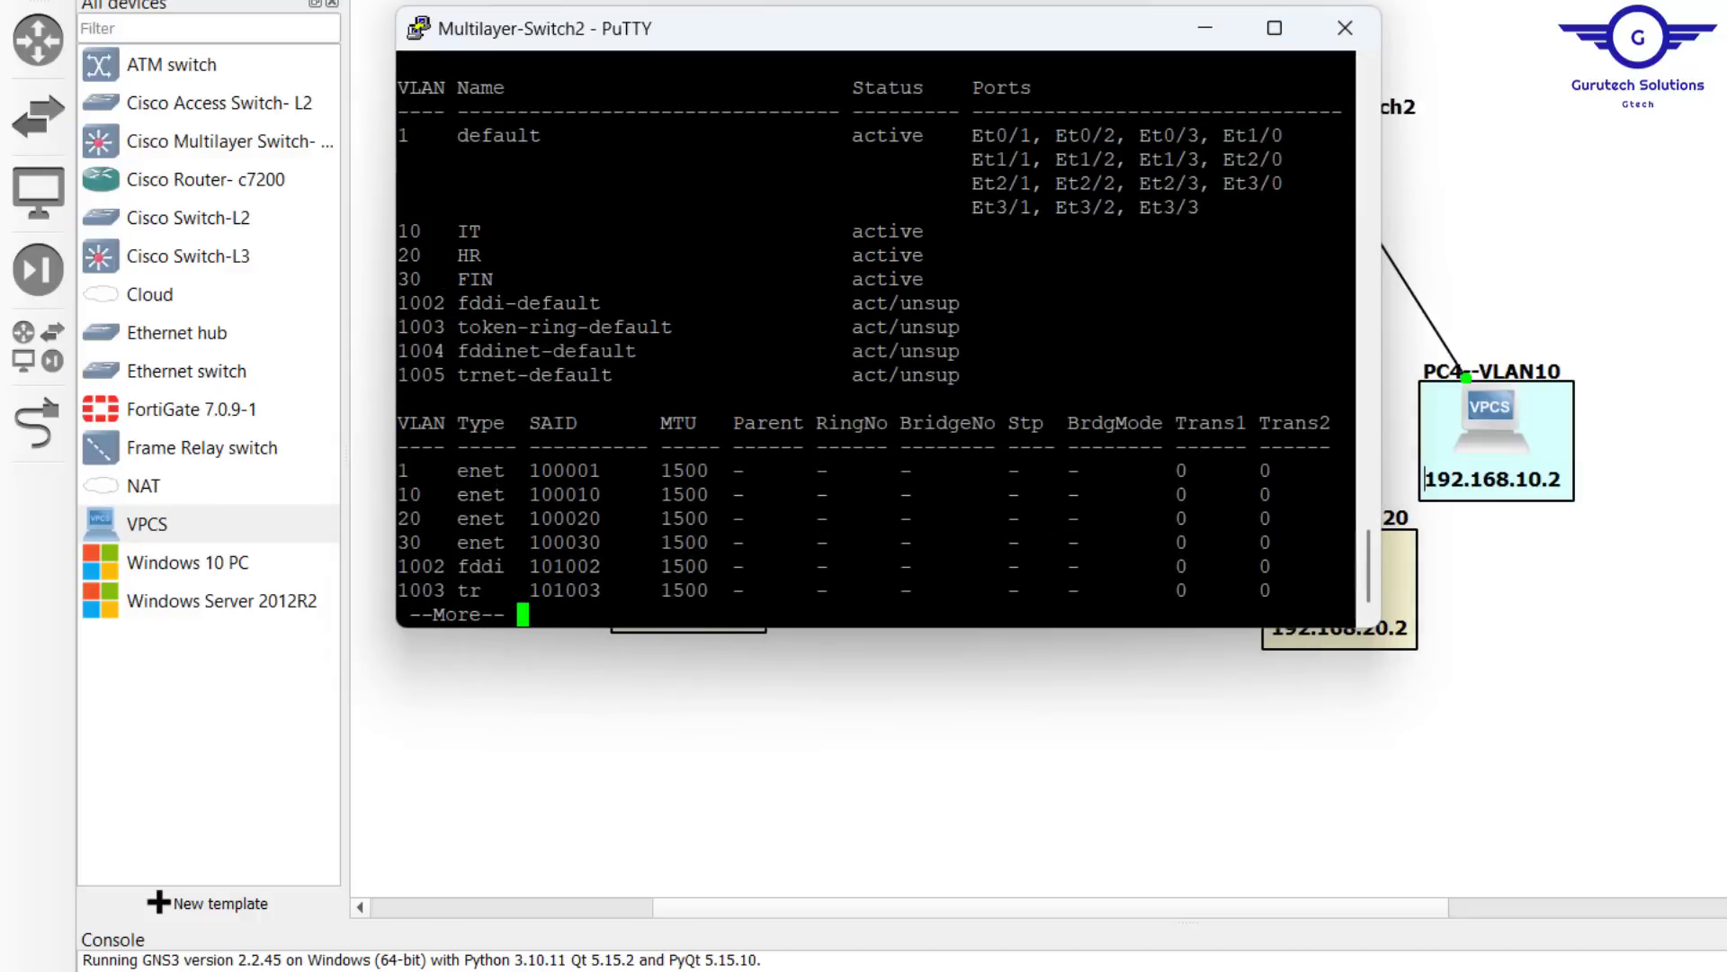
pyautogui.press('q')
pyautogui.press('Return')
pyautogui.press('Return')
pyautogui.press('Return')
pyautogui.write('int eth0/0')
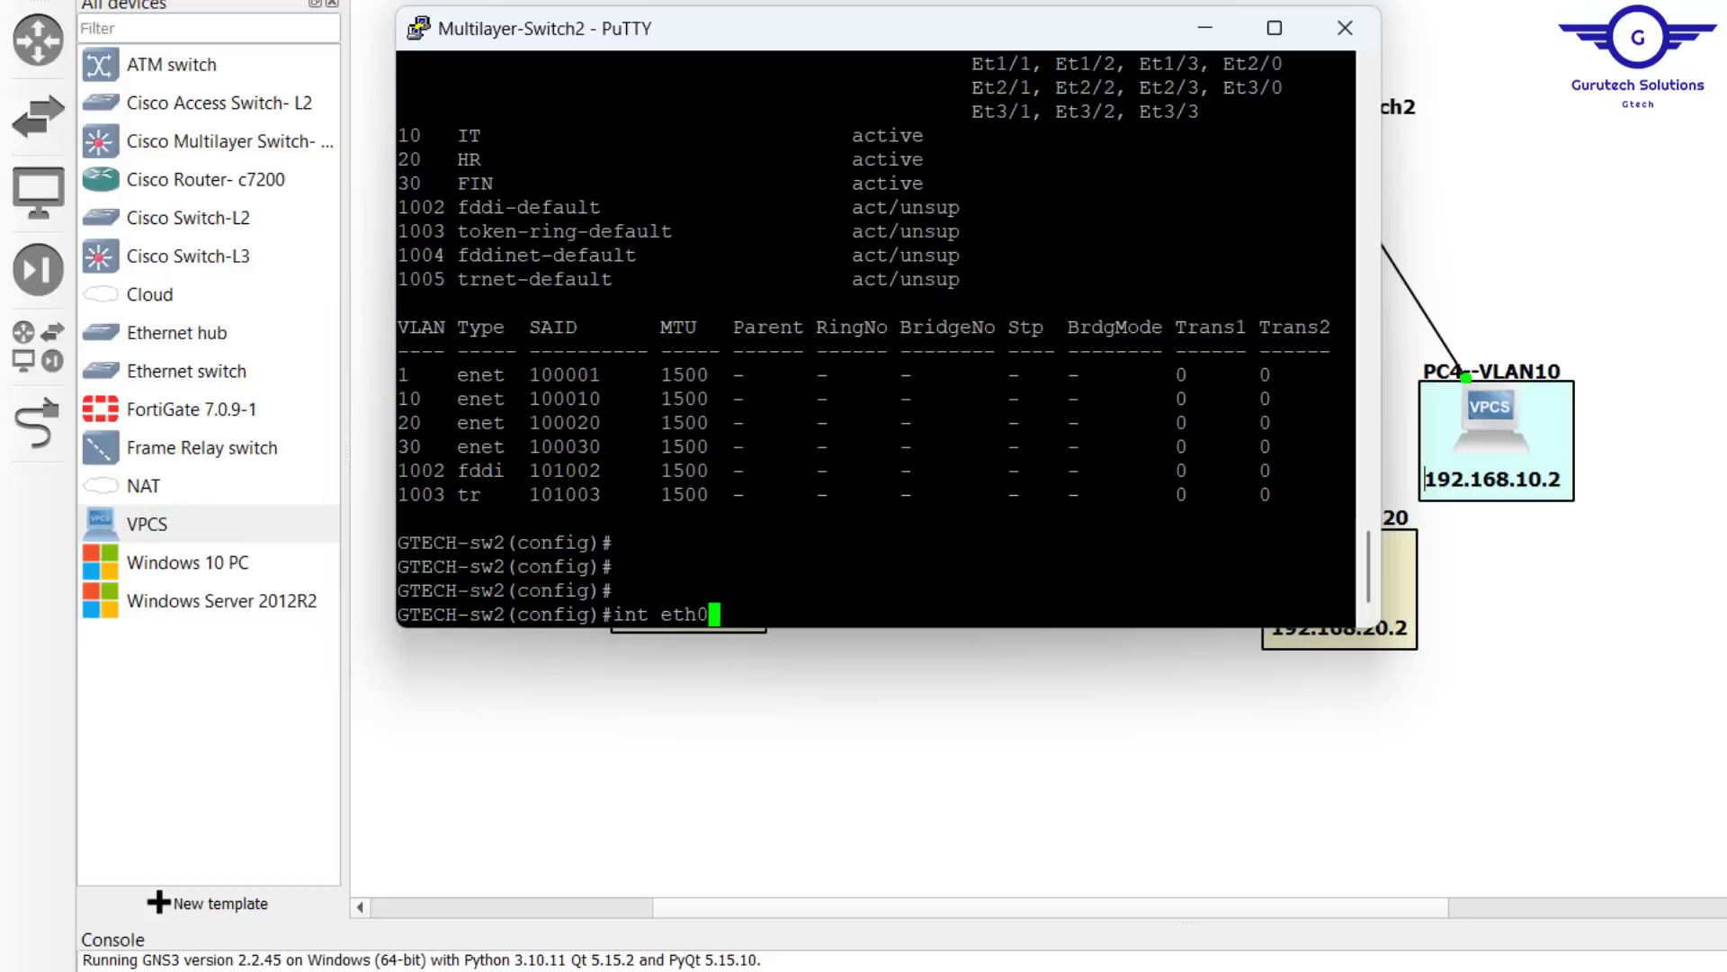
pyautogui.press('Return')
pyautogui.press('Return')
pyautogui.press('Return')
# Step: Set the trunk encapsulation of GTECH-sw2's eth0/0 interface to dot1q
pyautogui.write('switchport')
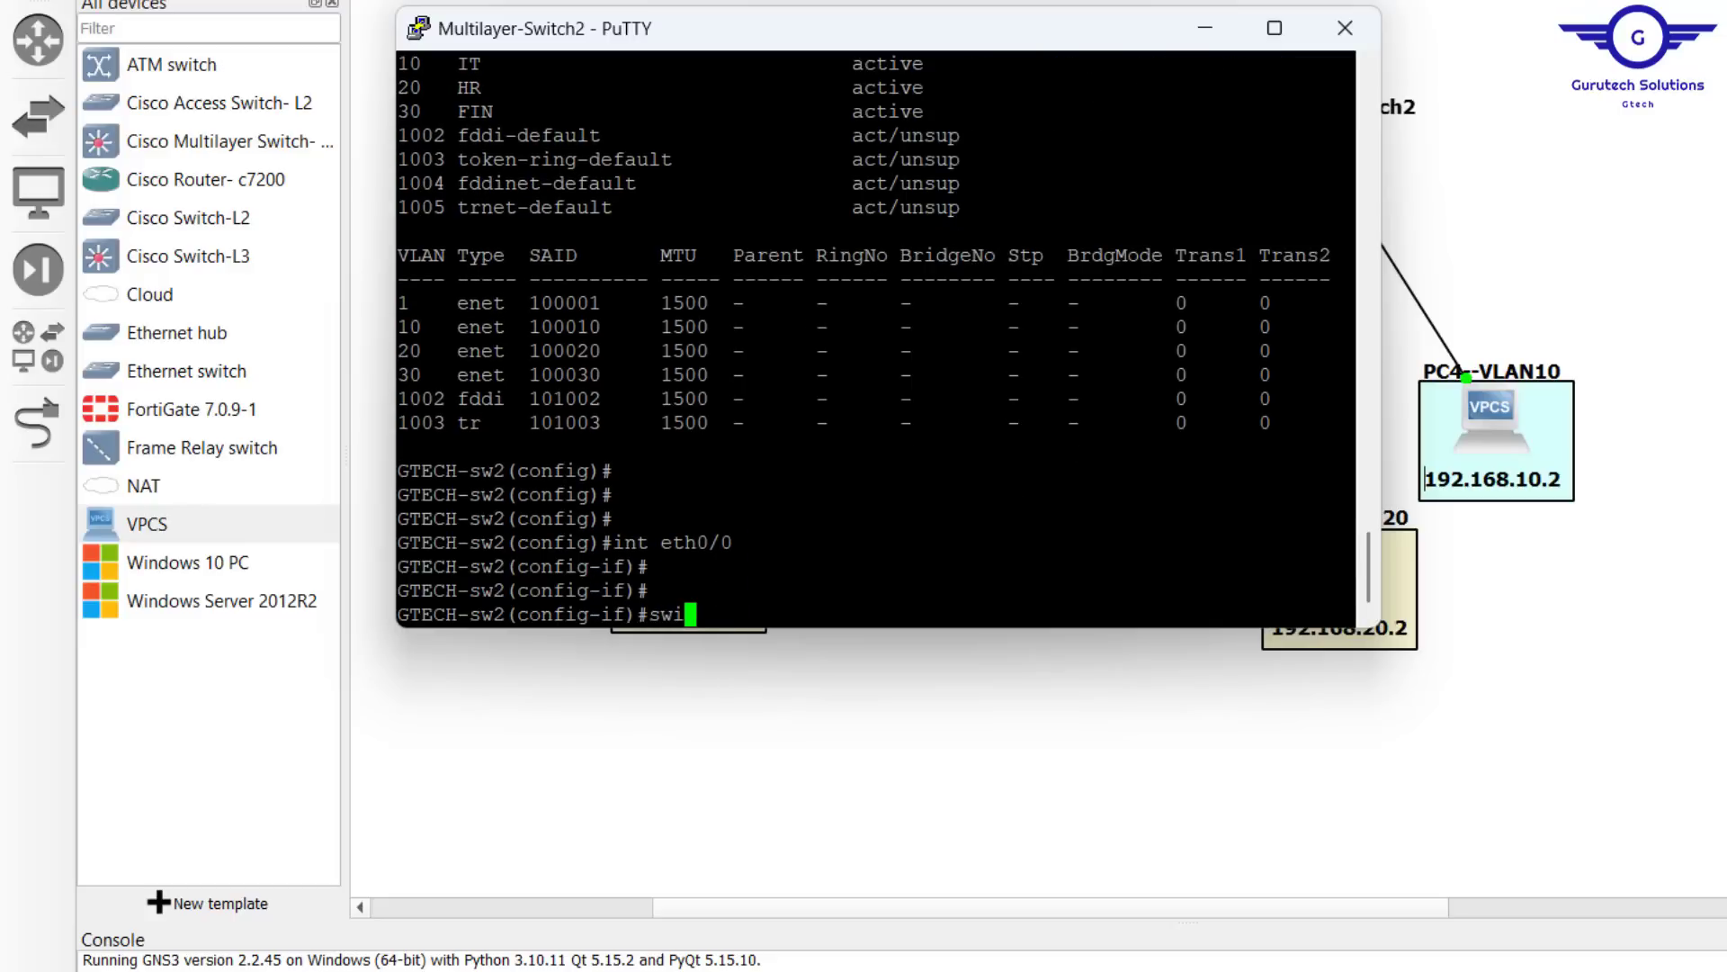
pyautogui.press('Tab')
pyautogui.write('tr')
pyautogui.press('Tab')
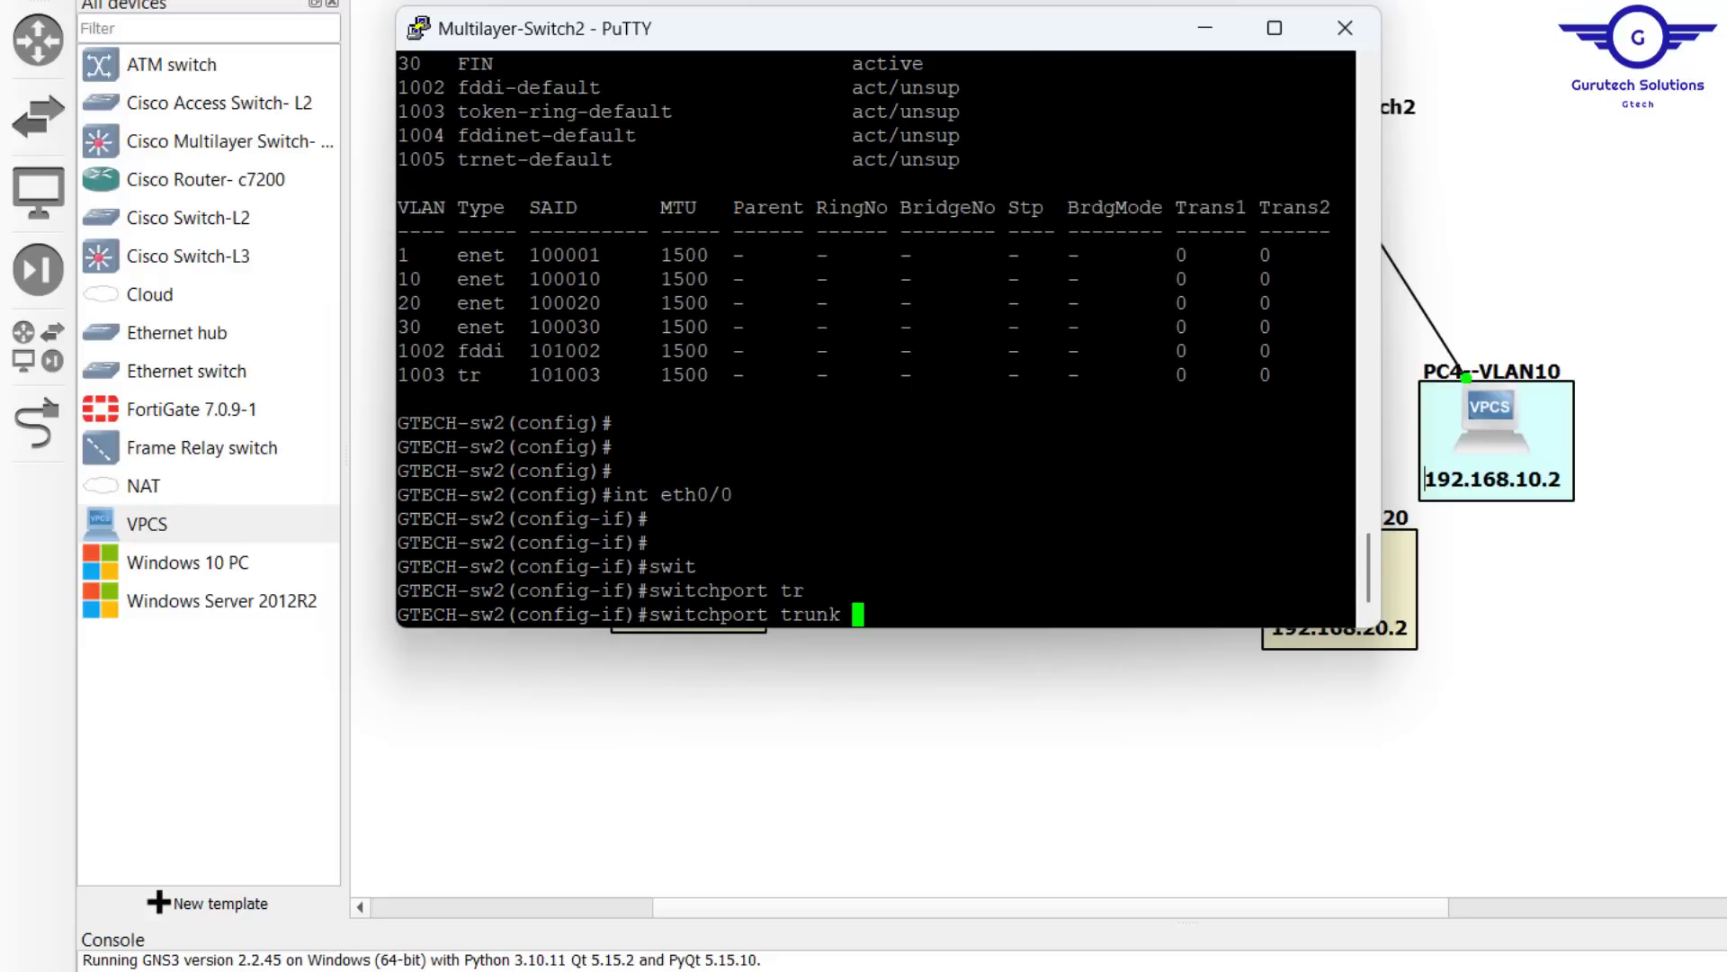
pyautogui.write('encapsulation')
pyautogui.press('Tab')
pyautogui.write('d')
pyautogui.press('Tab')
pyautogui.press('Return')
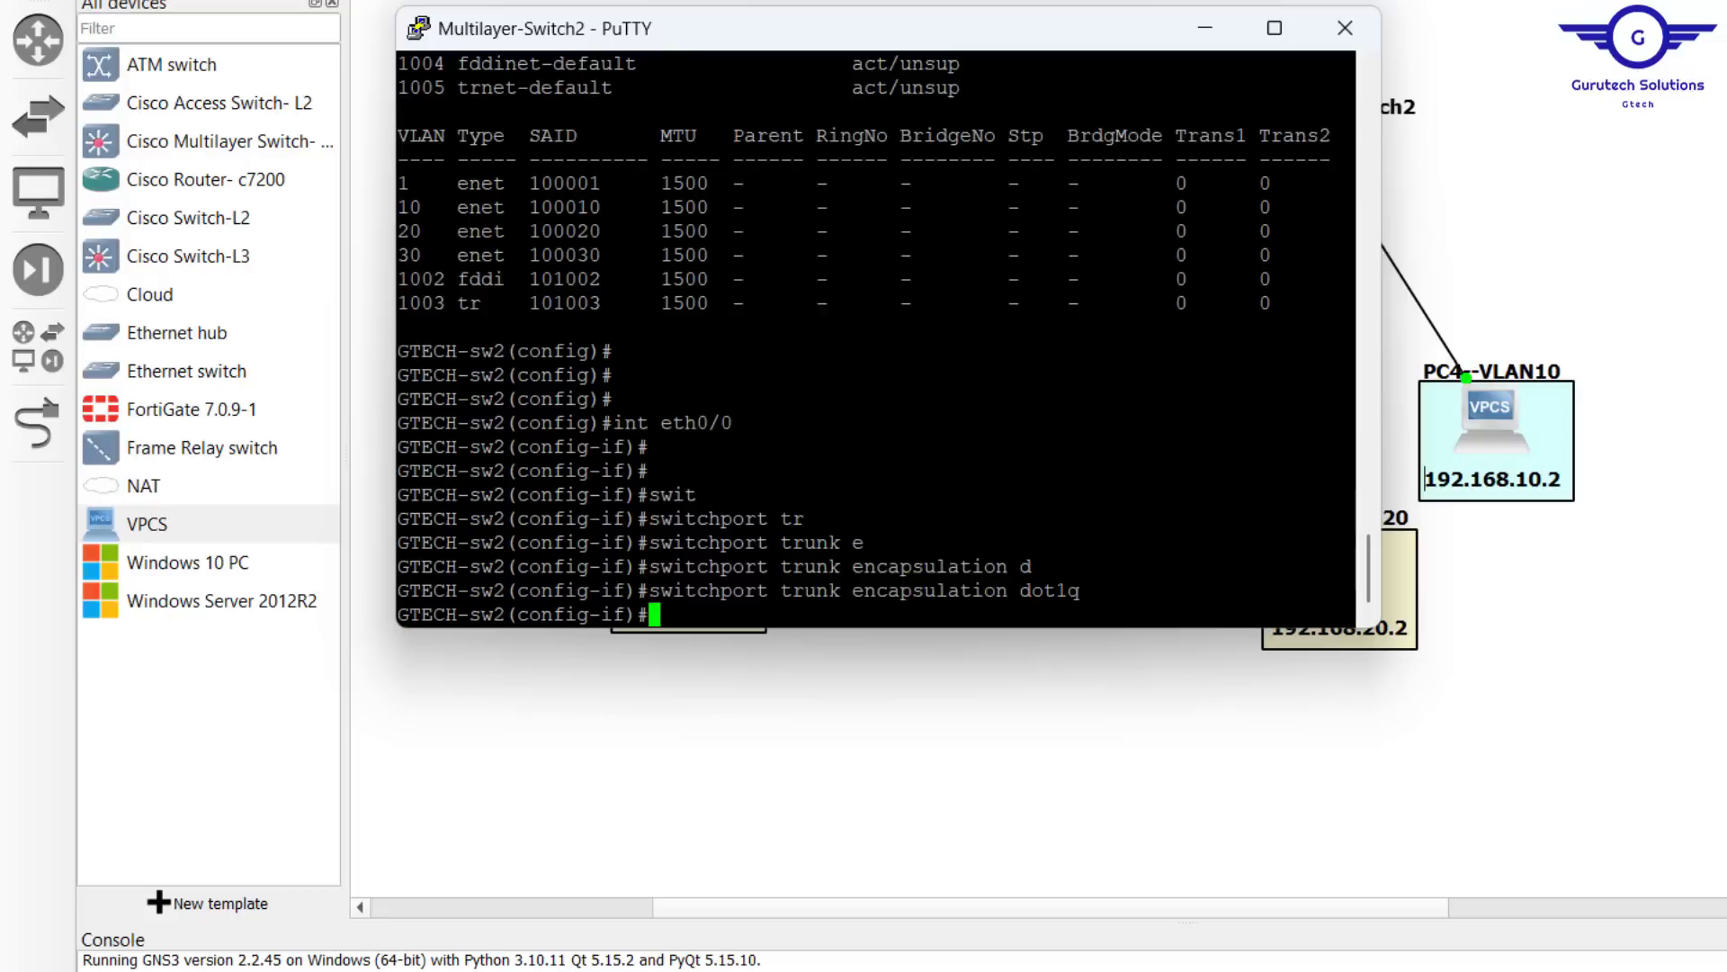
# Step: Set the switchport mode of GTECH-sw2's eth0/0 interface to trunk
pyautogui.press('Return')
pyautogui.press('Return')
pyautogui.press('Return')
pyautogui.write('sw')
pyautogui.press('Tab')
pyautogui.write('m')
pyautogui.press('Tab')
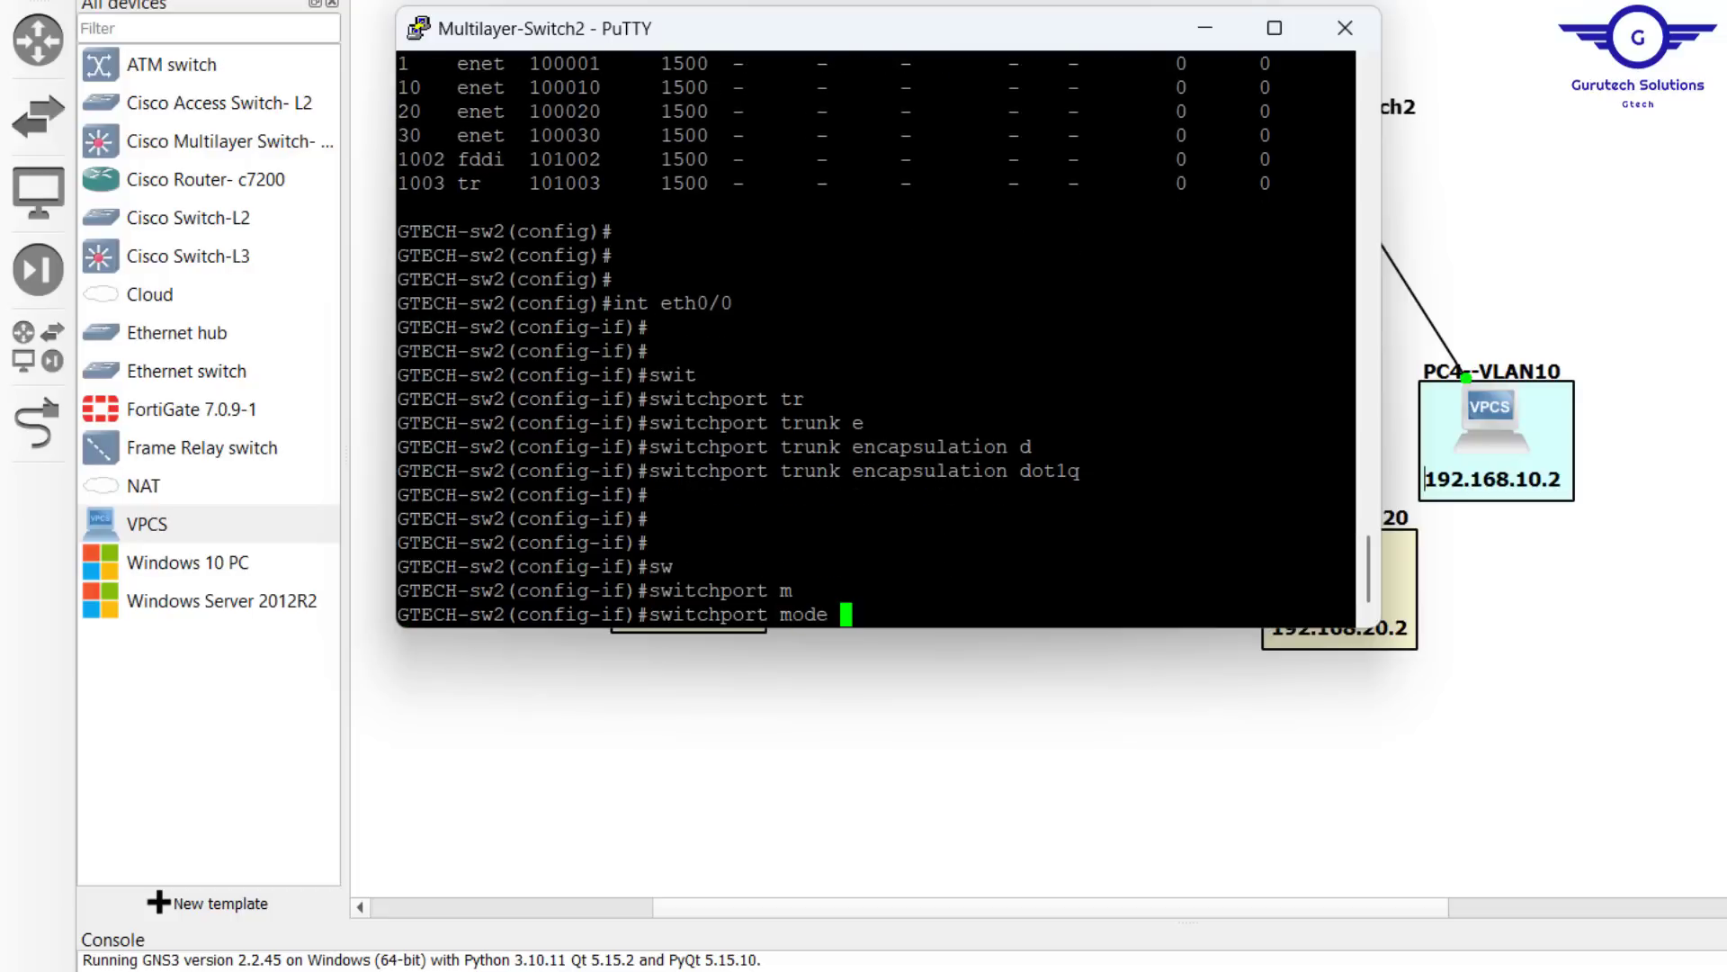
pyautogui.write('tr')
pyautogui.press('Tab')
pyautogui.press('Return')
# Step: Exit interface configuration on GTECH-sw2, save the configuration with do wr, confirming the overwrite, and put the console away
pyautogui.write('exit')
pyautogui.press('Return')
pyautogui.press('Return')
pyautogui.press('Return')
pyautogui.press('Return')
pyautogui.write('do wr')
pyautogui.press('Return')
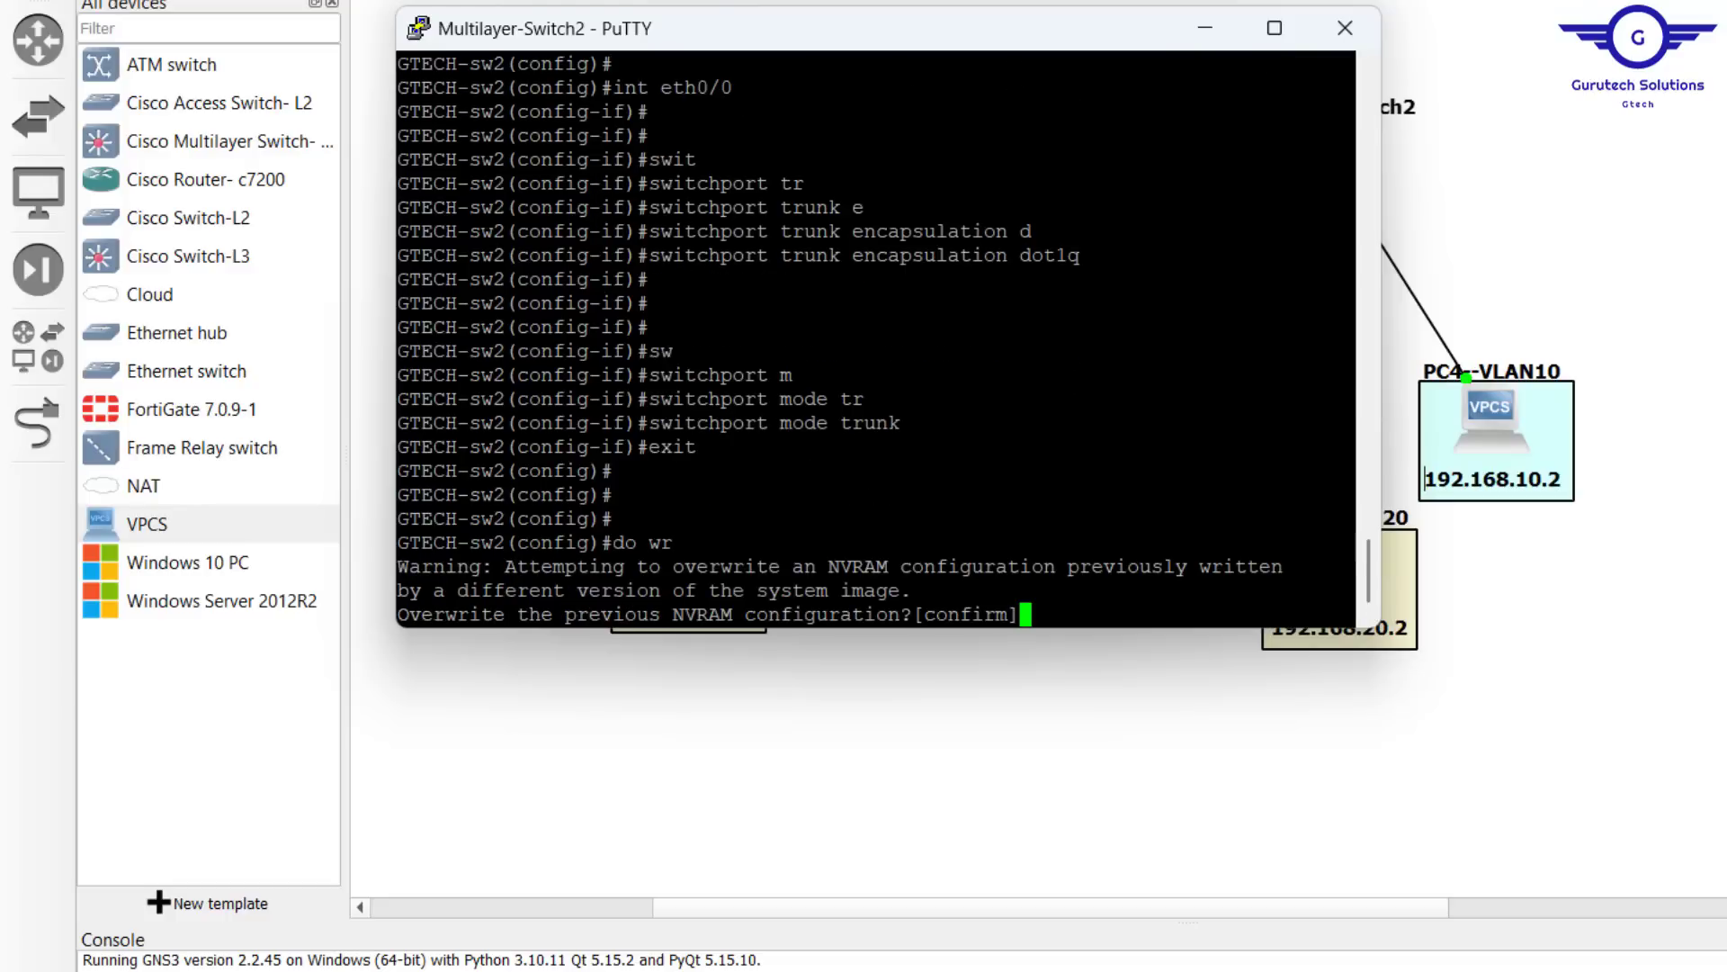
pyautogui.press('Return')
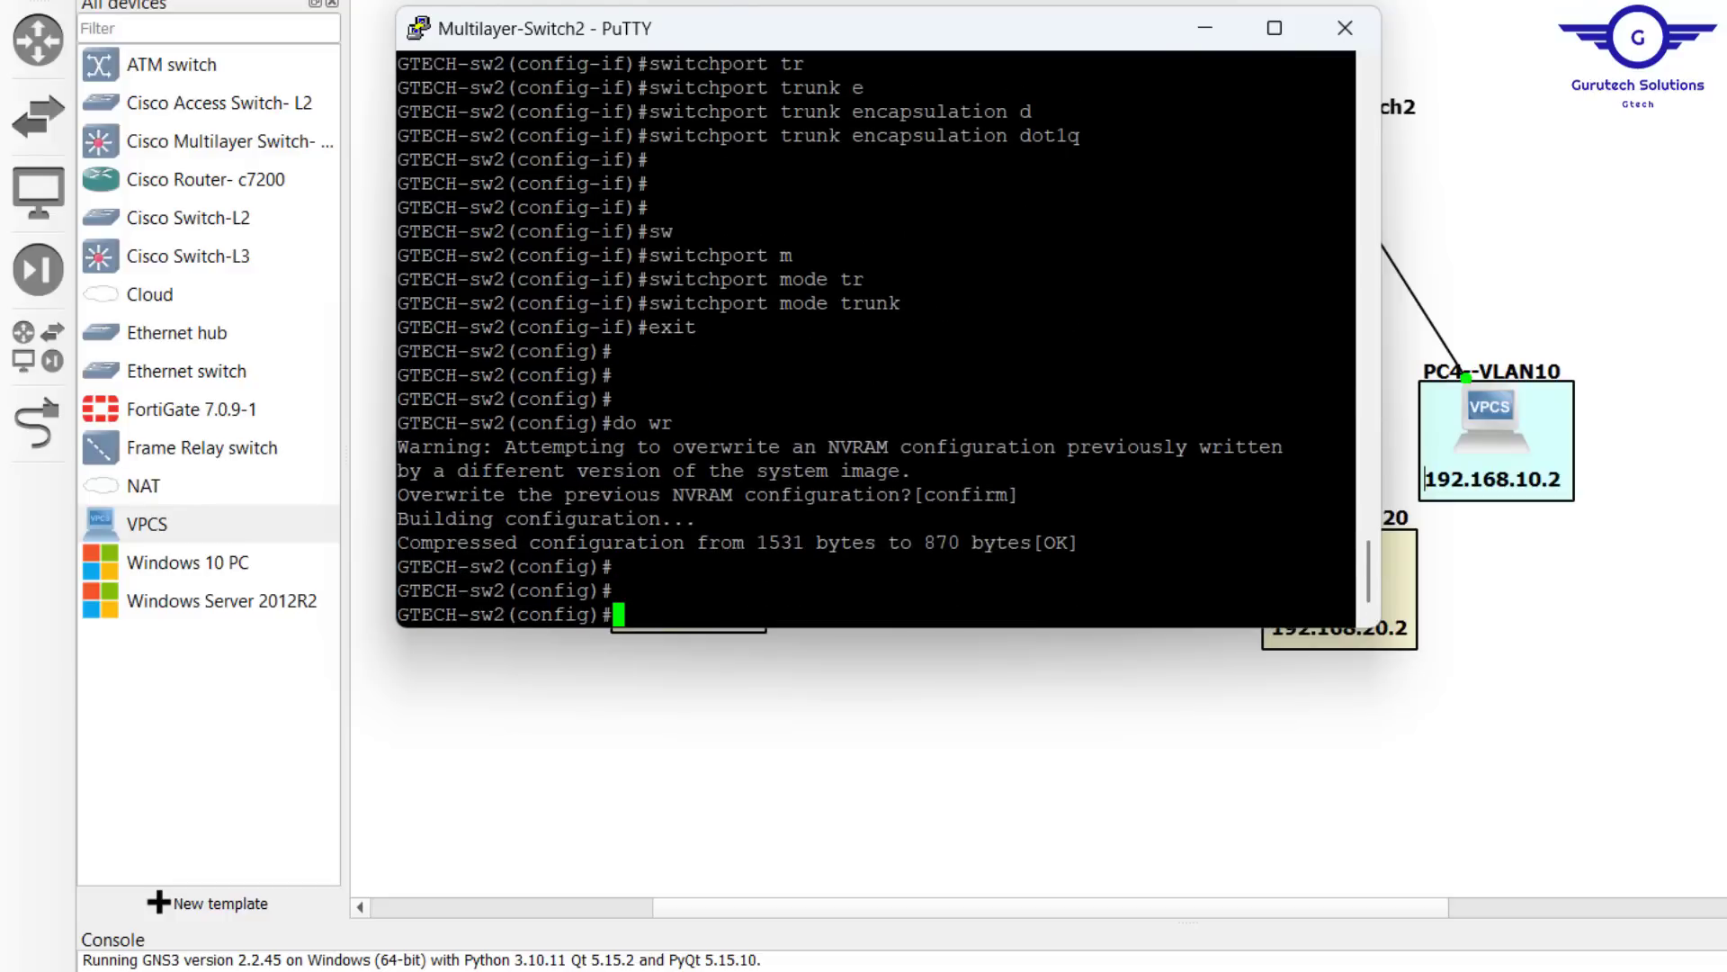
pyautogui.click(1564, 227)
# Step: Open the console of Multilayer-Switch1 and set the trunk encapsulation of interface eth0/0 to dot1q
pyautogui.doubleClick(797, 161)
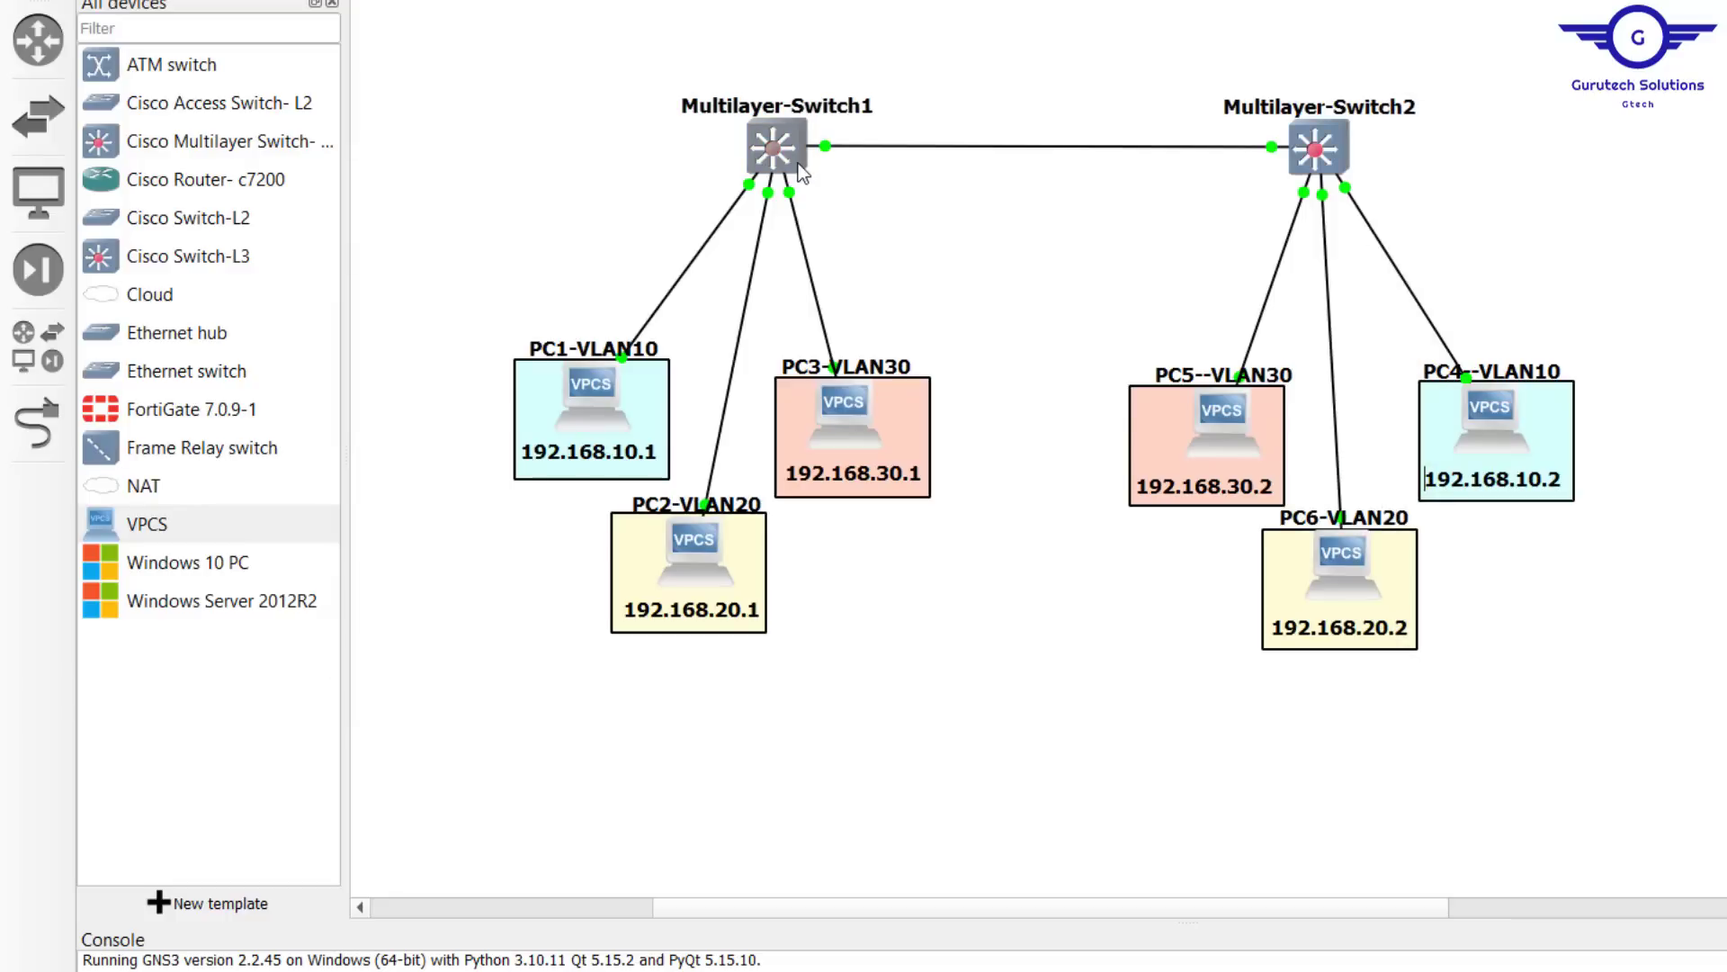
pyautogui.press('Return')
pyautogui.press('Return')
pyautogui.press('Return')
pyautogui.press('Return')
pyautogui.write('int eth 0/0')
pyautogui.press('Return')
pyautogui.press('Return')
pyautogui.press('Return')
pyautogui.write('switchport trunk encapsulation dot1q')
pyautogui.press('Return')
pyautogui.press('Return')
pyautogui.press('Return')
# Step: Set GTECH-sw1's eth0/0 interface to trunk mode and save the switch configuration with do wr, confirming the overwrite
pyautogui.write('switchport mode trunk')
pyautogui.press('Return')
pyautogui.press('Return')
pyautogui.press('Return')
pyautogui.press('Return')
pyautogui.write('ex   do wr')
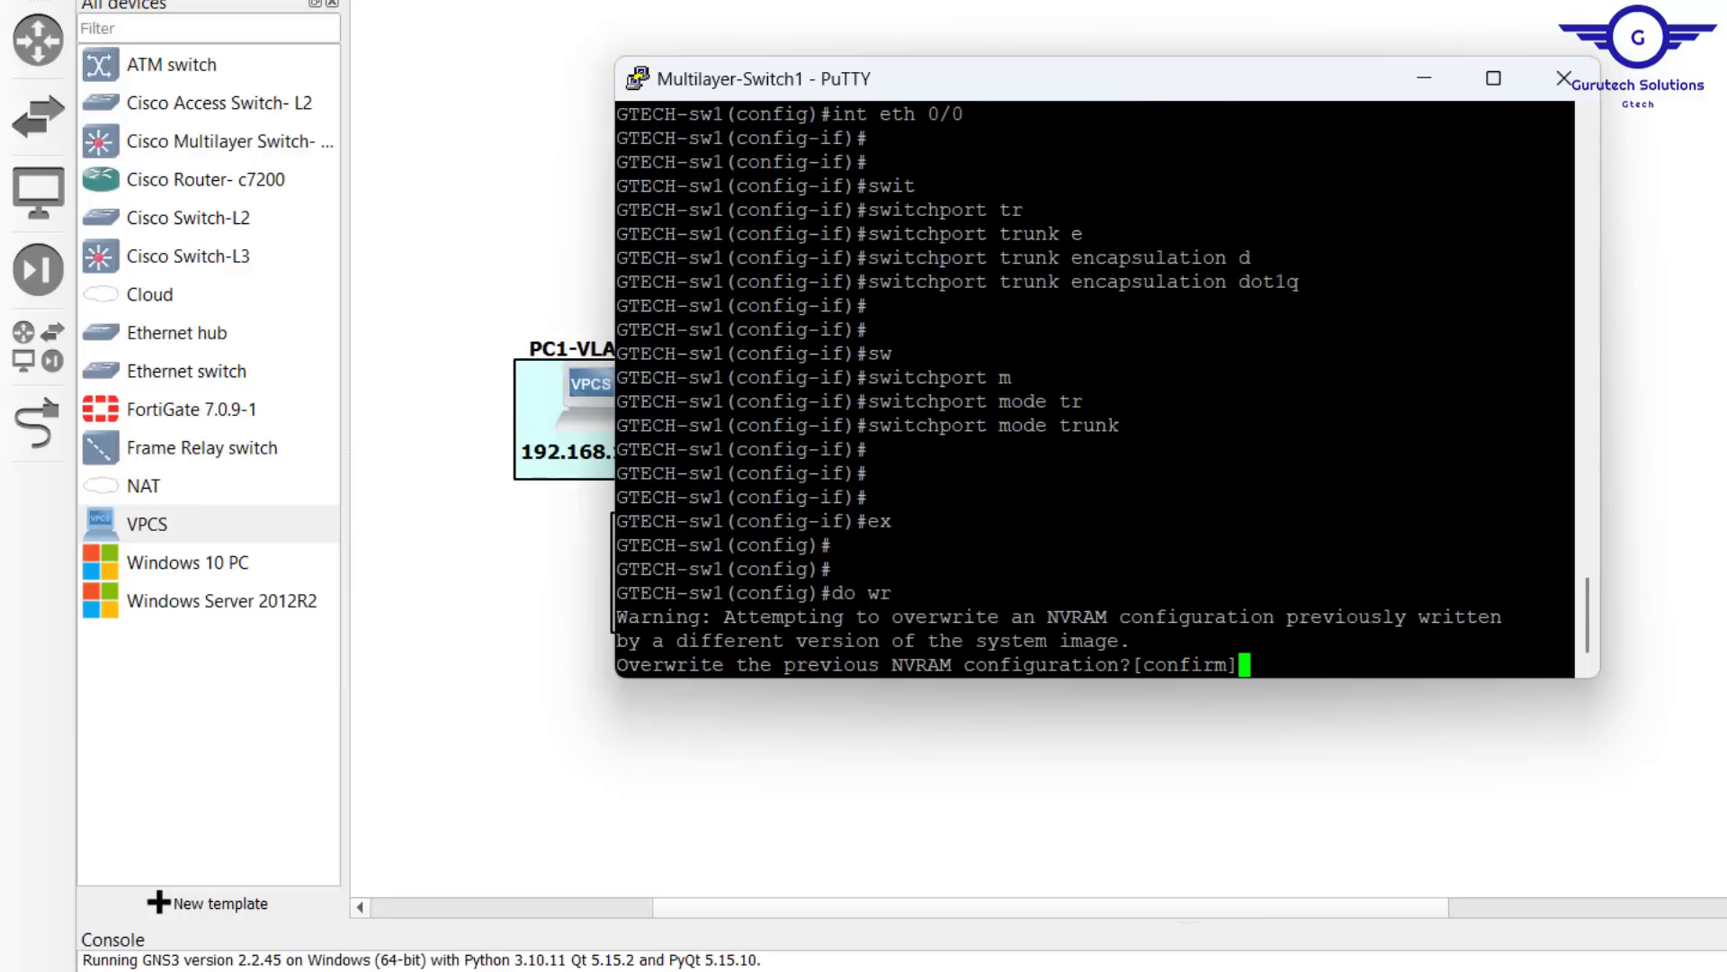
pyautogui.press('Return')
pyautogui.press('Return')
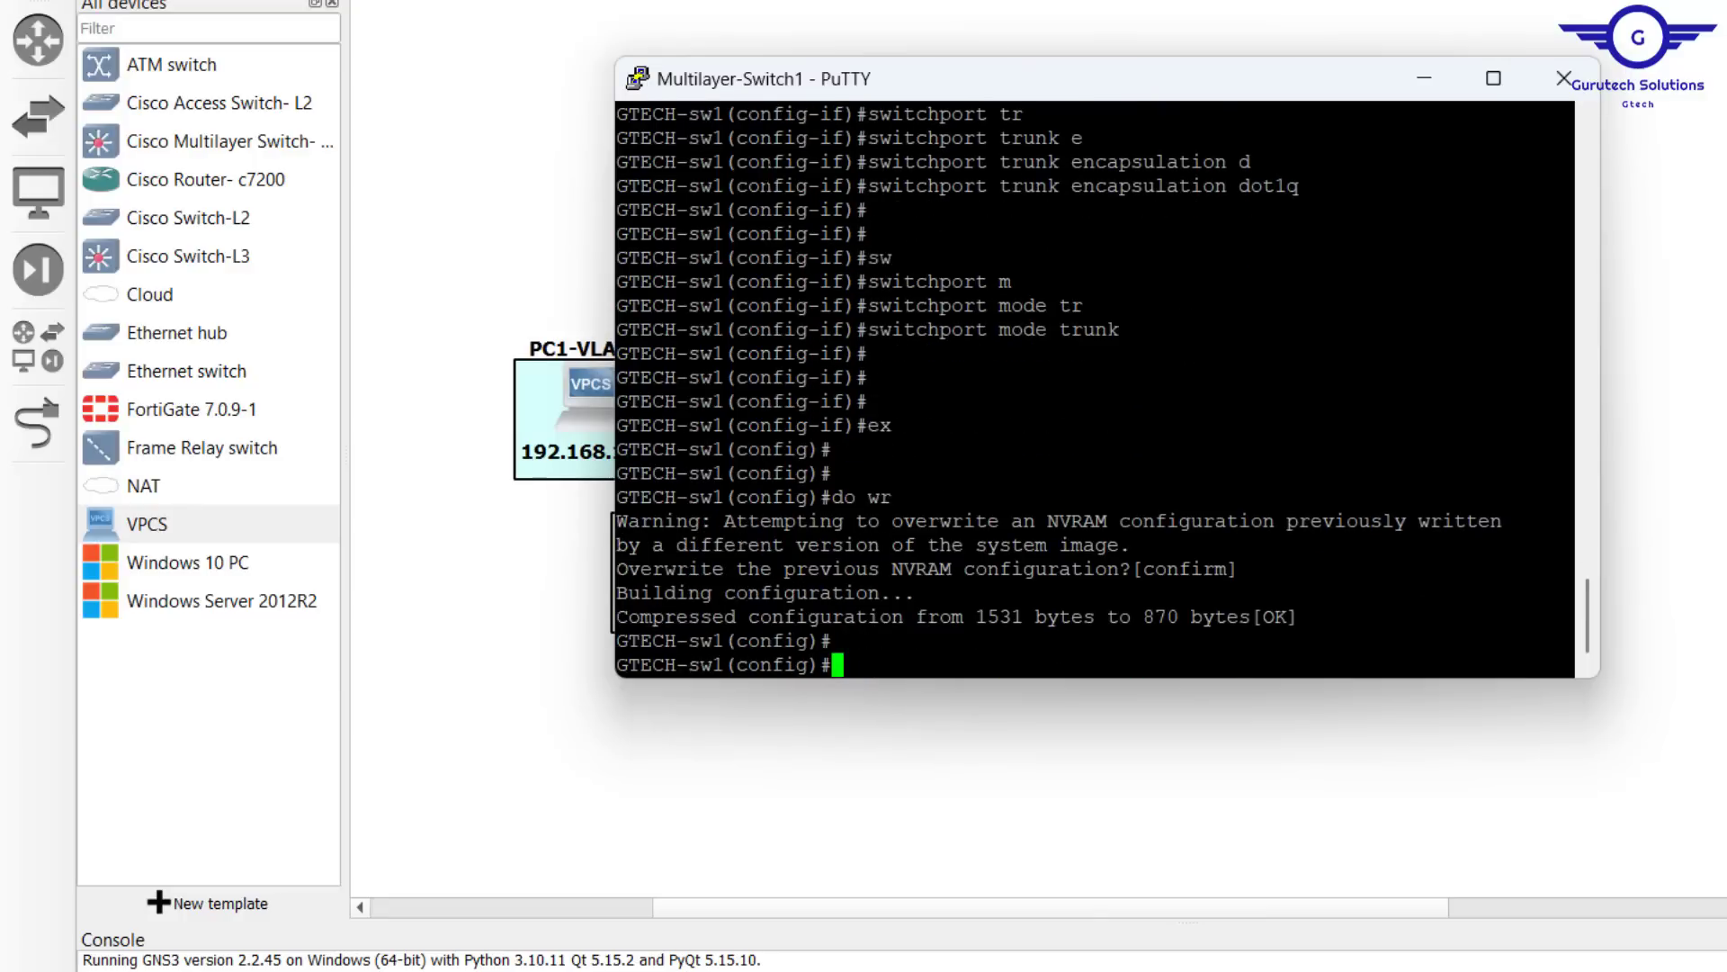
pyautogui.click(500, 182)
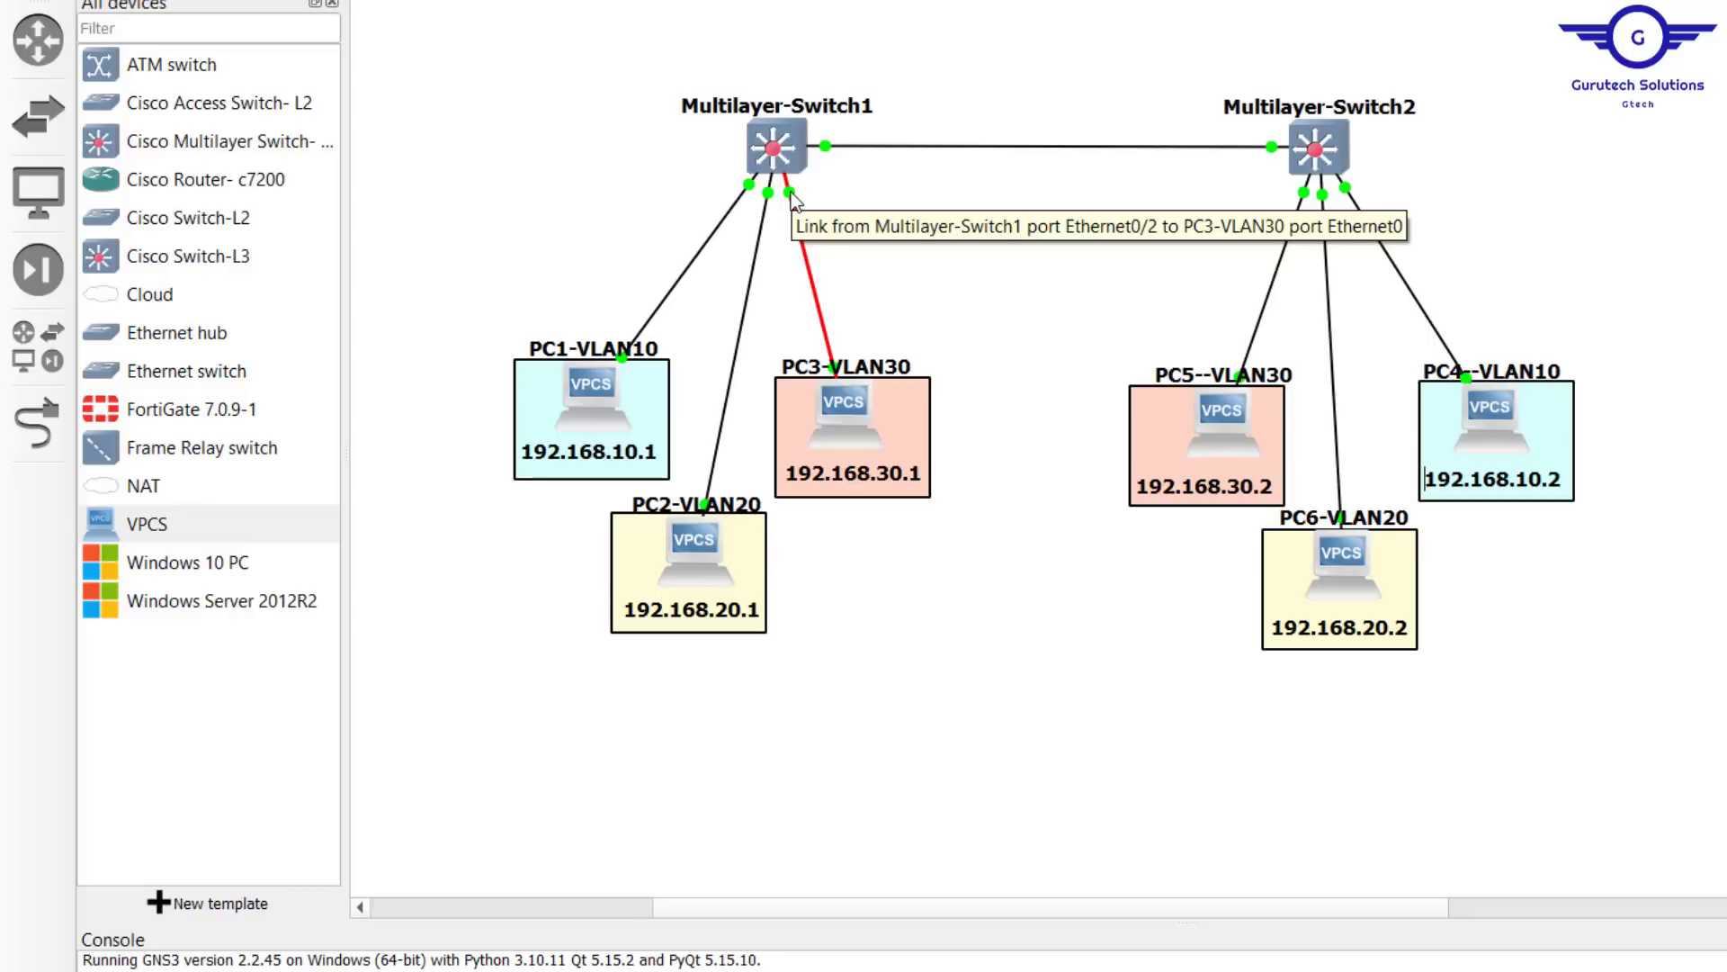
# Step: On Multilayer-Switch1, make eth0/1 an access port in VLAN 10 and eth0/3 an access port in VLAN 20
pyautogui.doubleClick(775, 147)
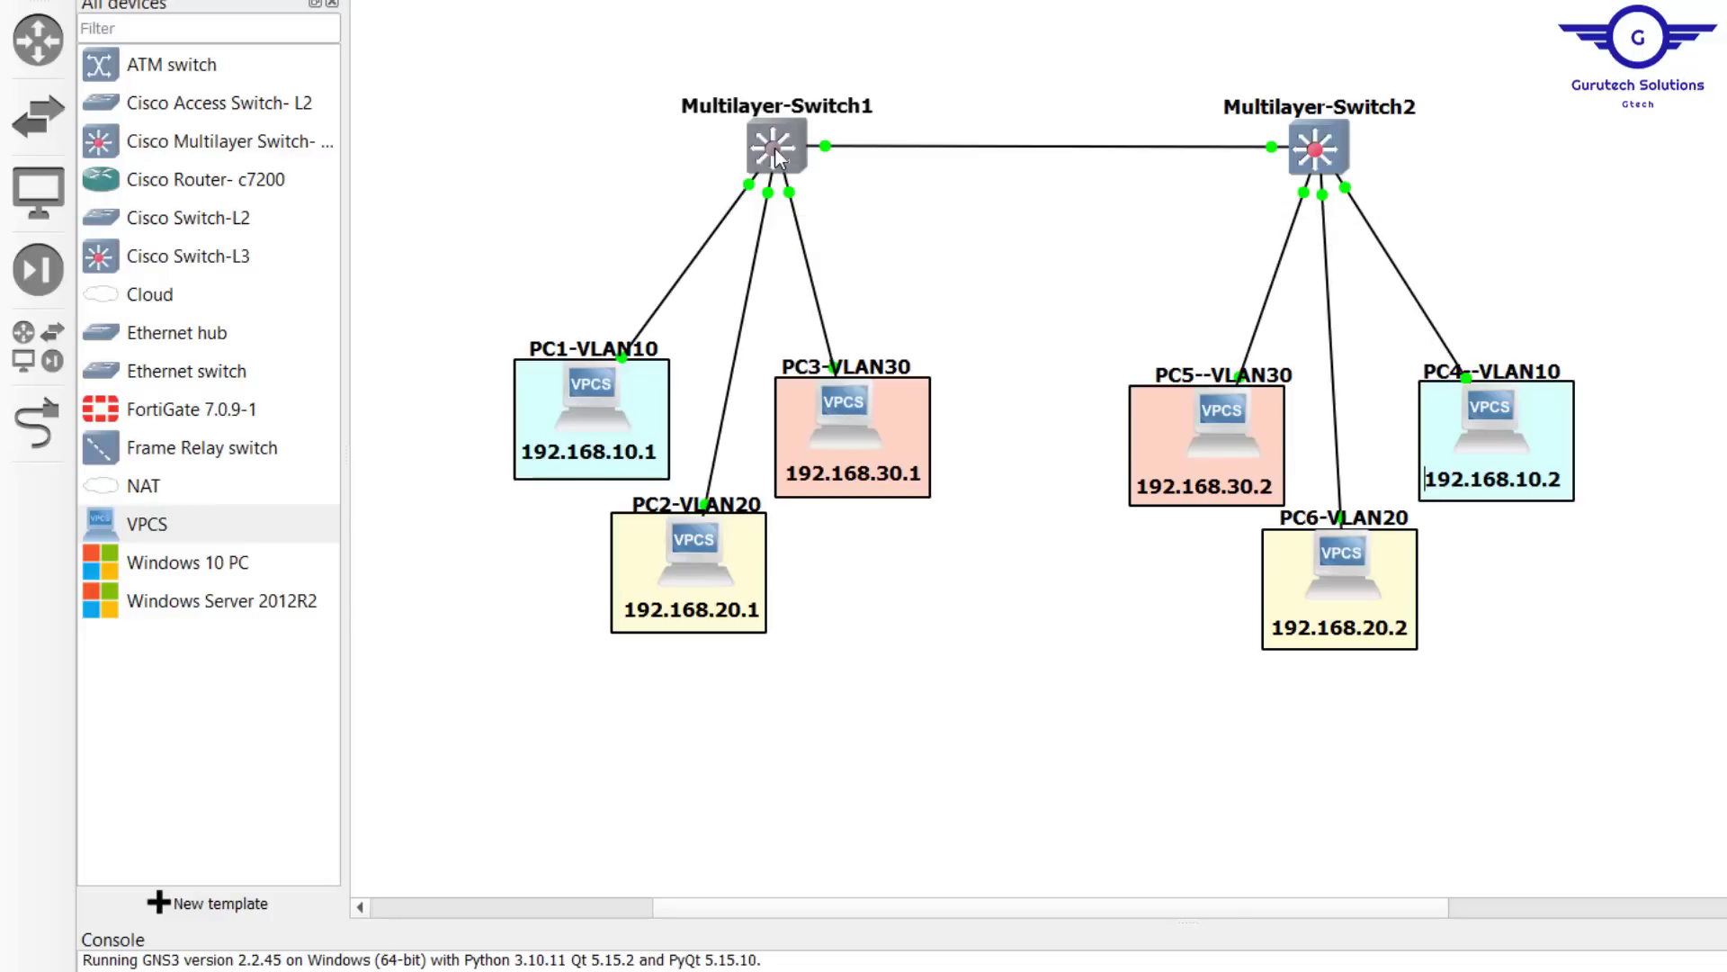
pyautogui.press('Return')
pyautogui.press('Return')
pyautogui.press('Return')
pyautogui.write('int eth0/1')
pyautogui.press('Return')
pyautogui.press('Return')
pyautogui.press('Return')
pyautogui.write('swit\tm\ta\t   sw\ta\tcc\tess v\tlan 10   ex   int eth0/3 switchport mode access switchport access vlan 20  int eth0/2 switchport mode access switchport access vlan 20')
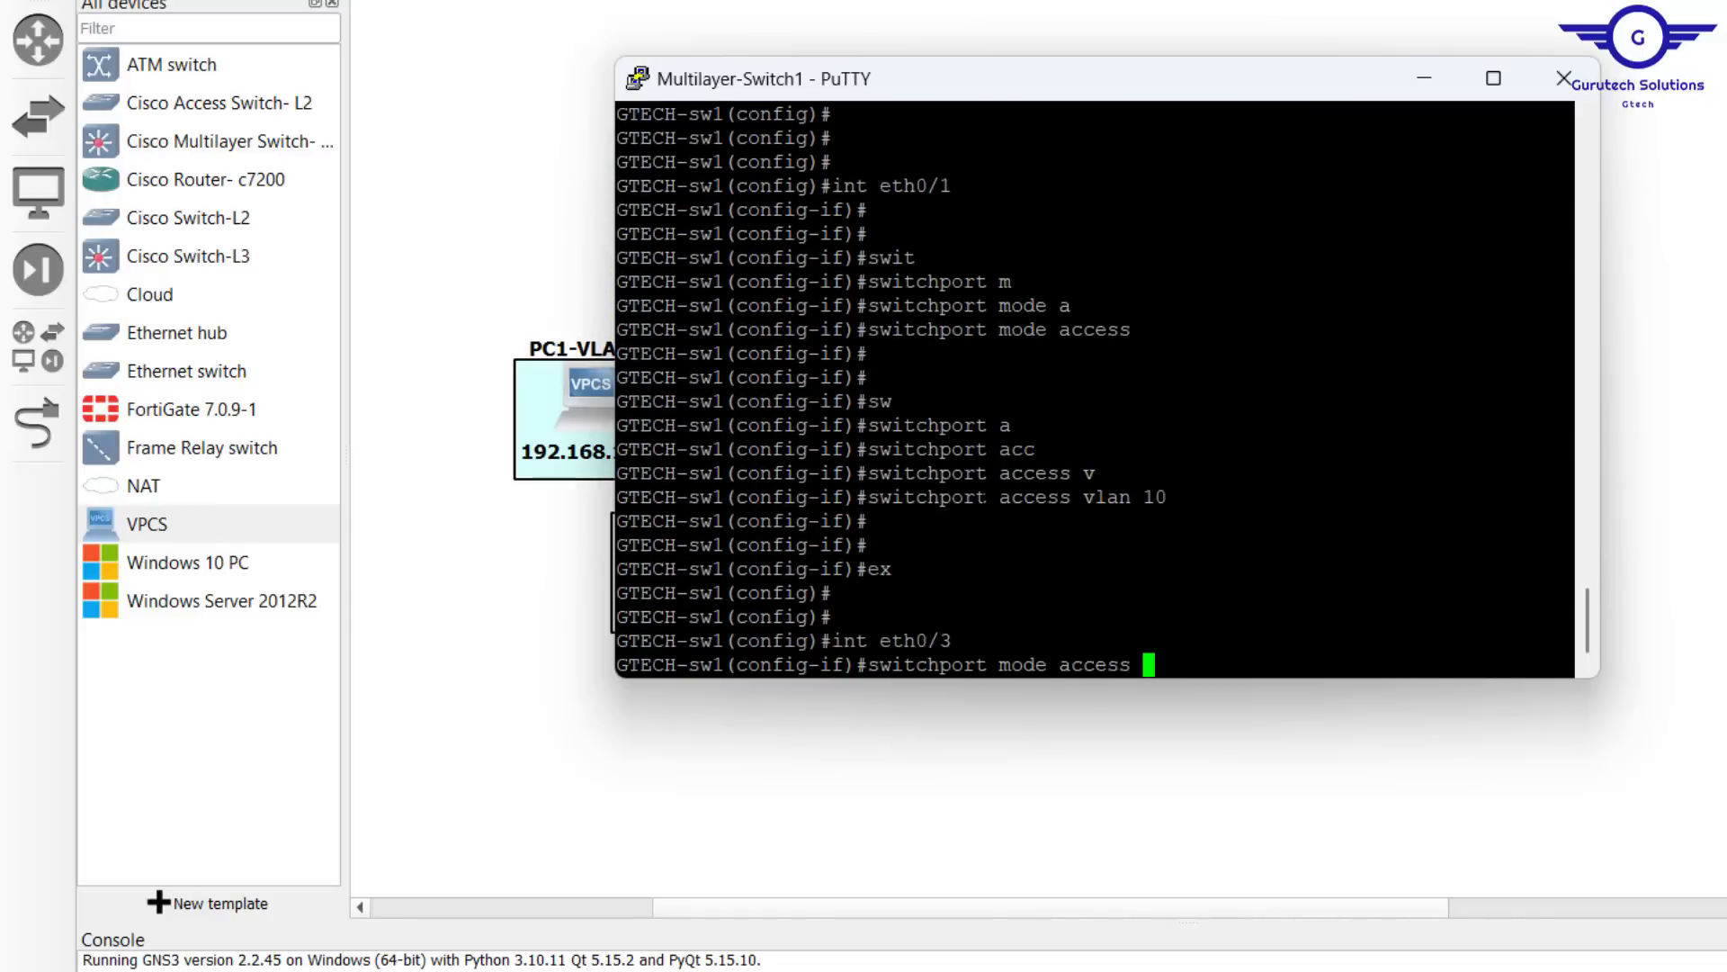
# Step: Assign GTECH-sw1's access port eth0/2 to VLAN 30 and put the console away
pyautogui.press('BackSpace')
pyautogui.press('BackSpace')
pyautogui.write('30')
pyautogui.press('Return')
pyautogui.press('Return')
pyautogui.press('Return')
pyautogui.press('Return')
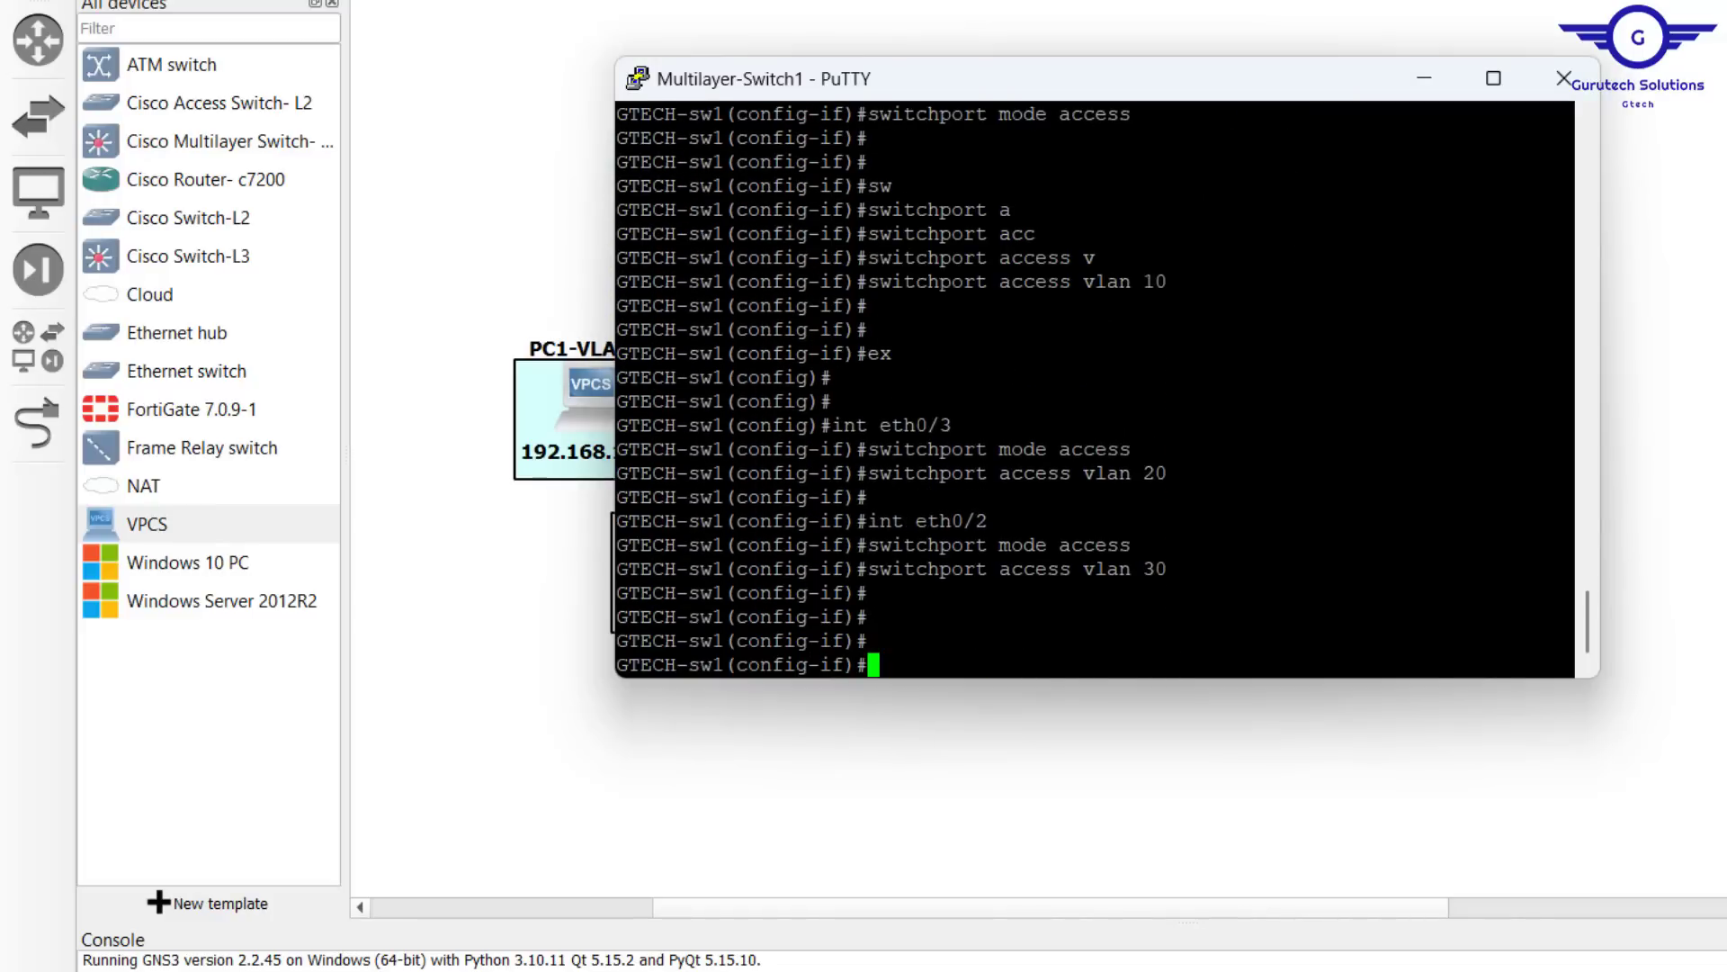
pyautogui.click(549, 201)
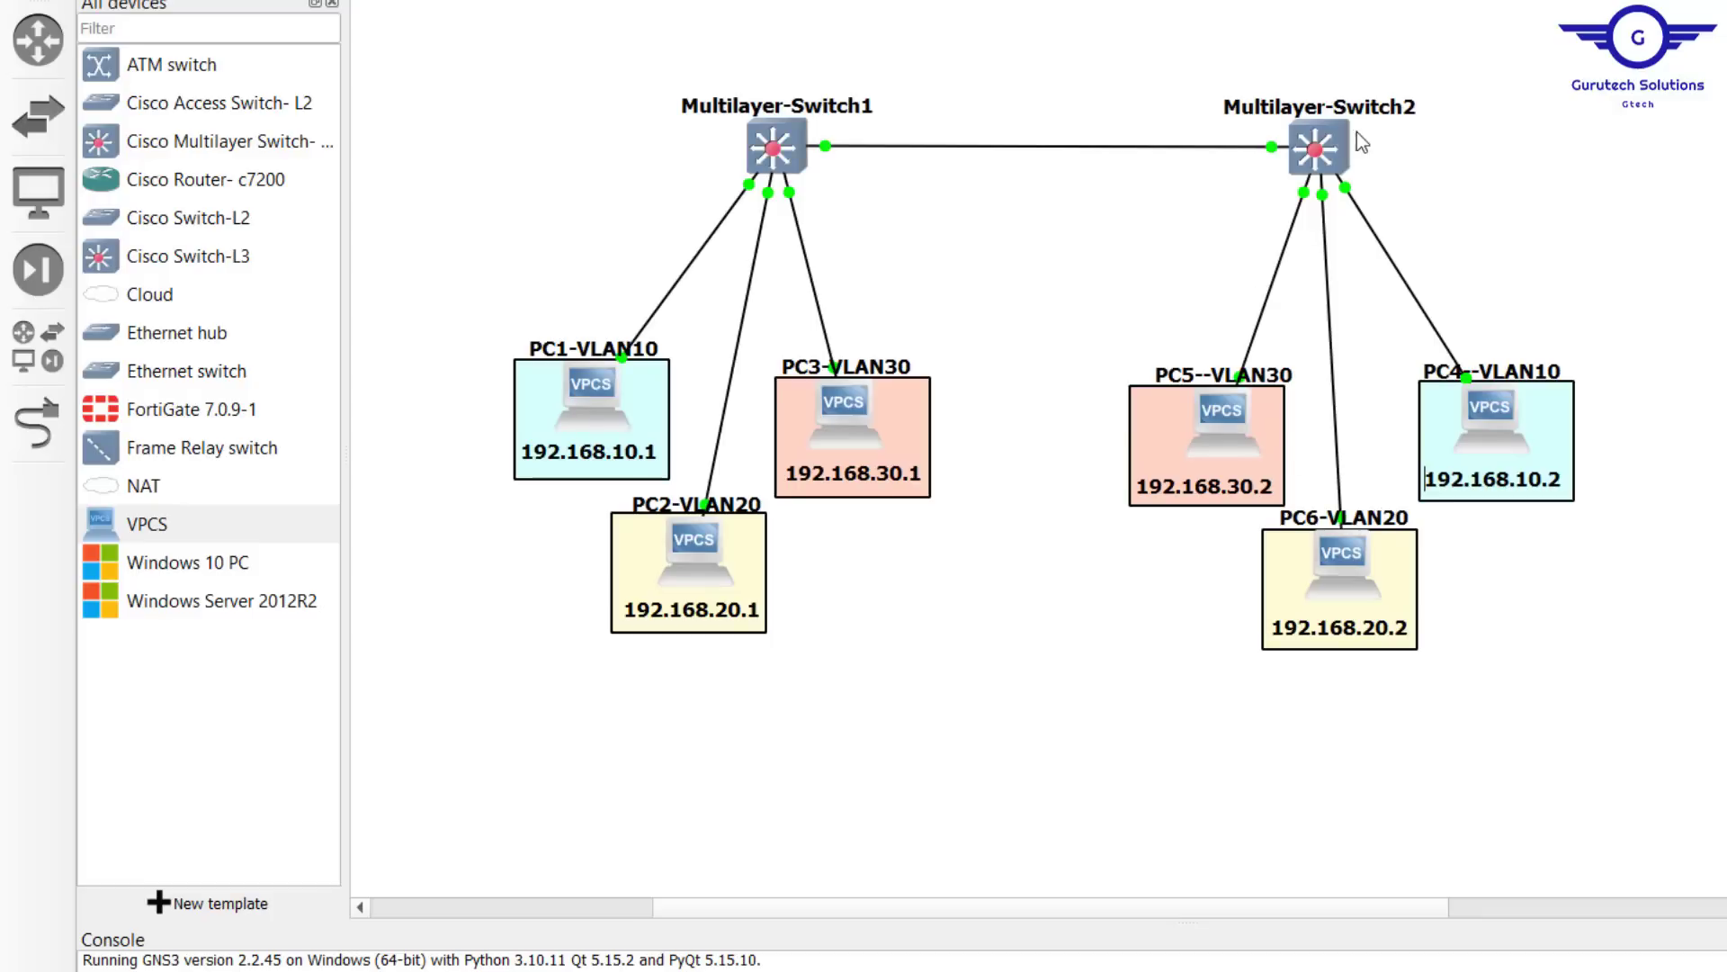
pyautogui.doubleClick(1337, 144)
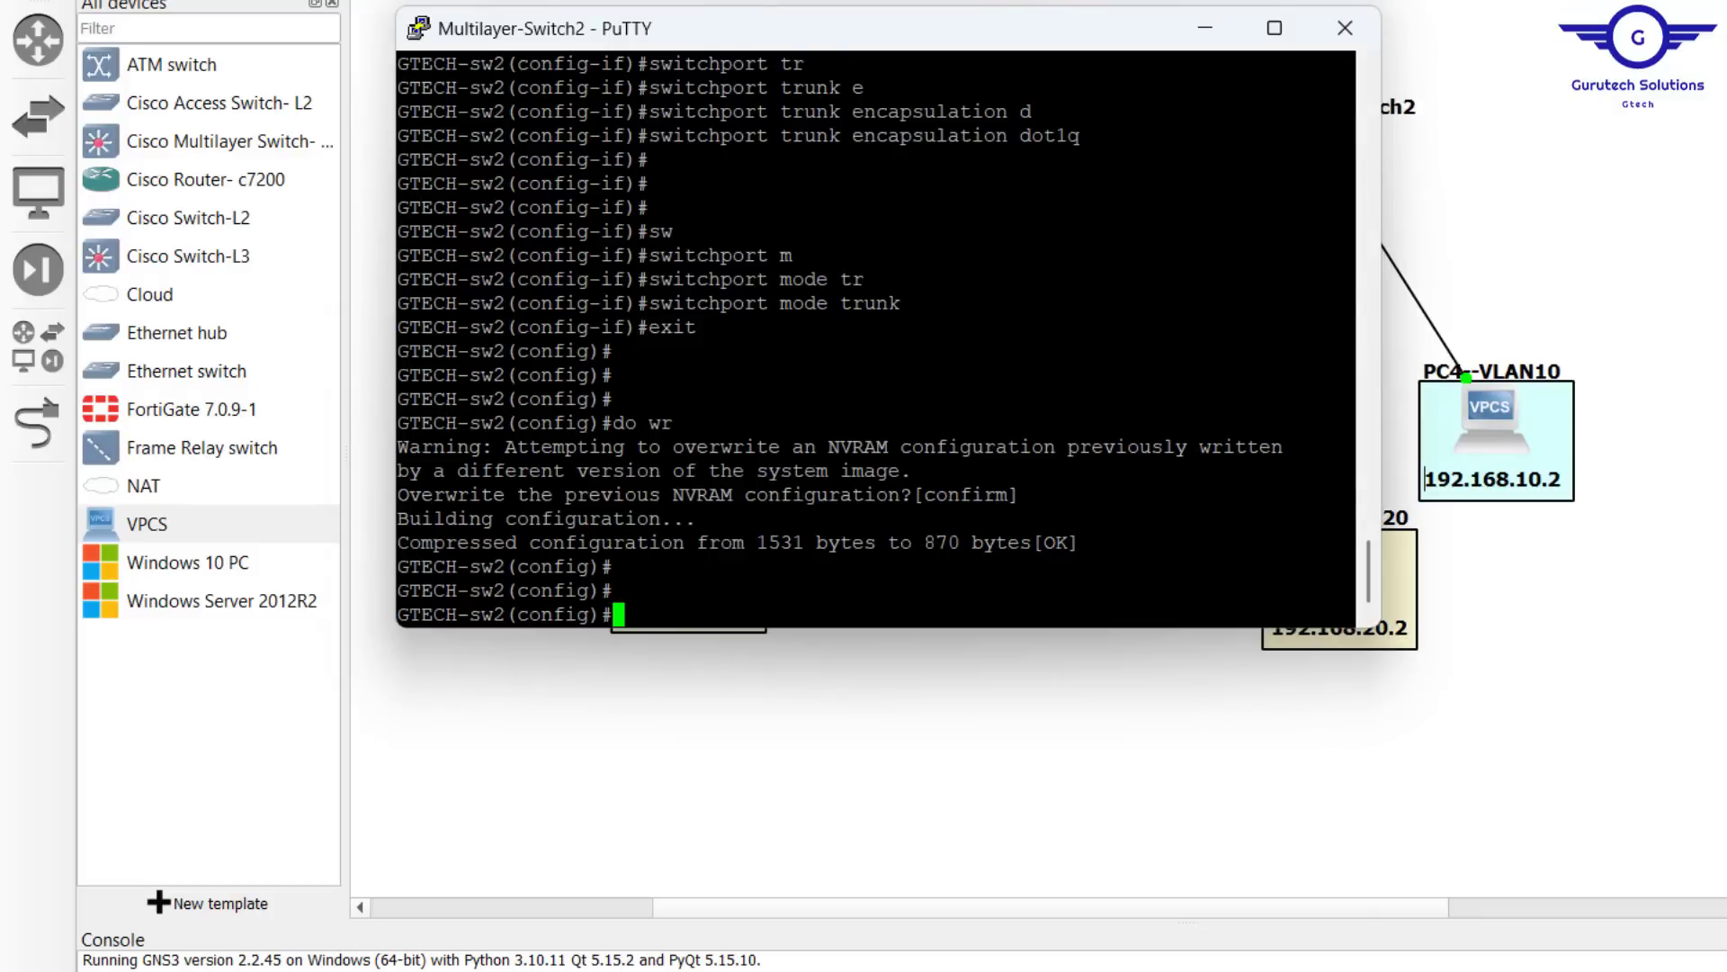
pyautogui.press('Return')
pyautogui.press('Return')
pyautogui.click(1483, 187)
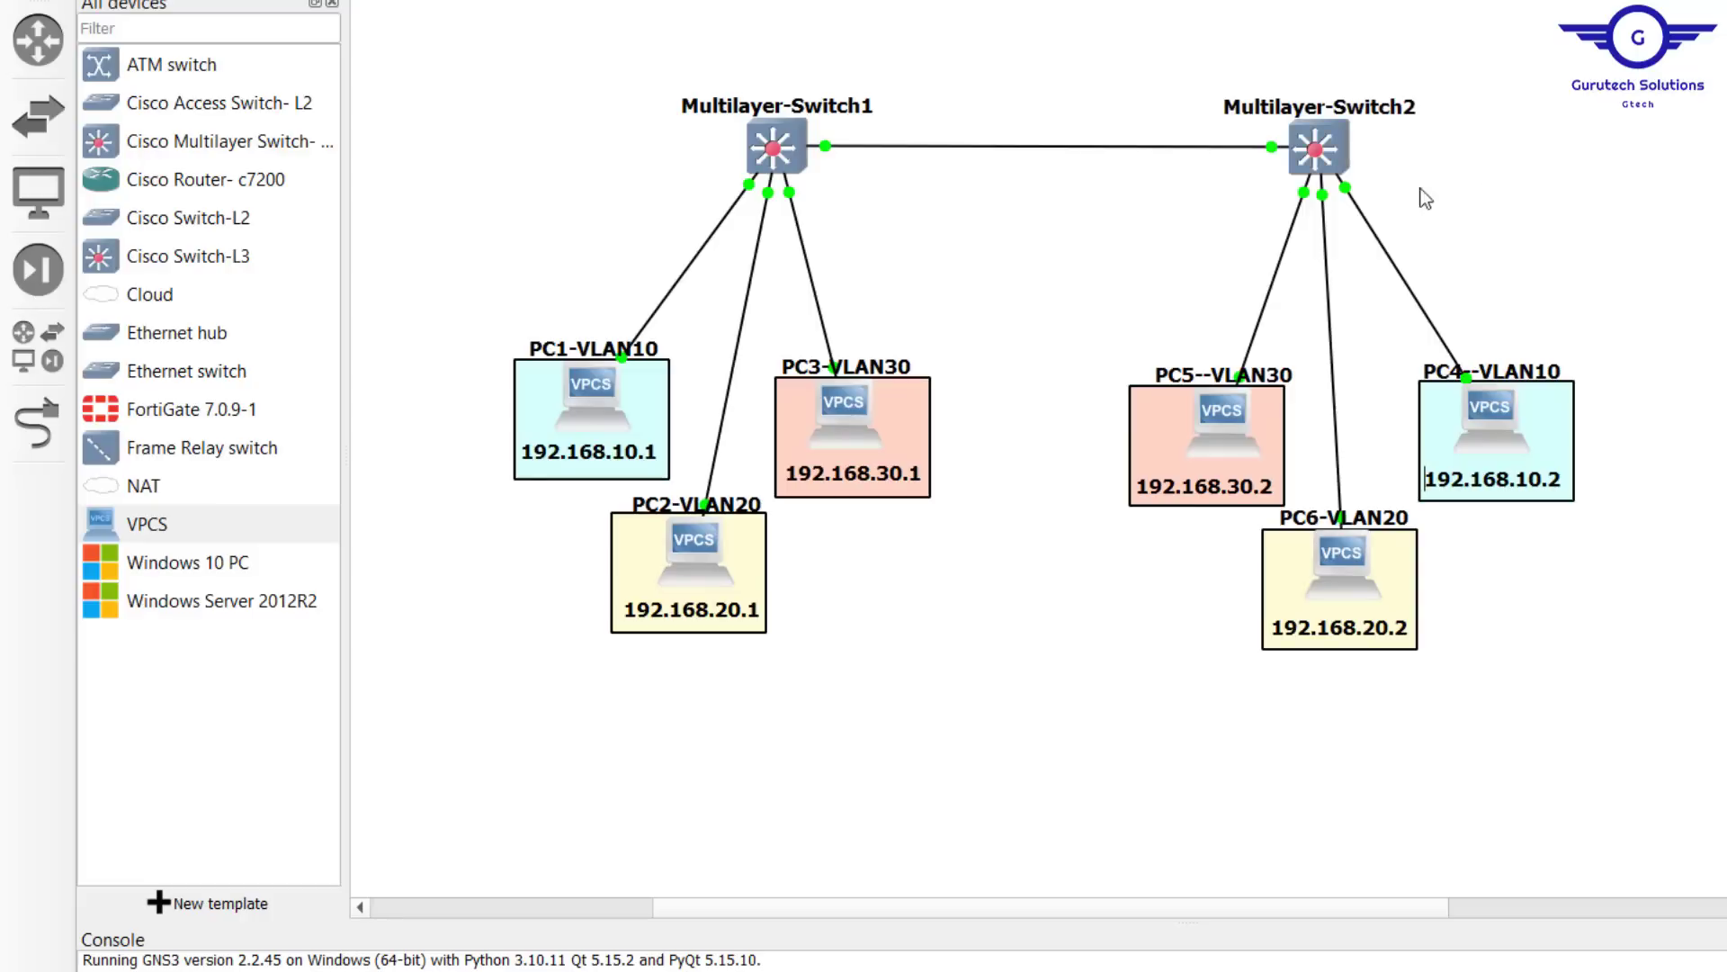
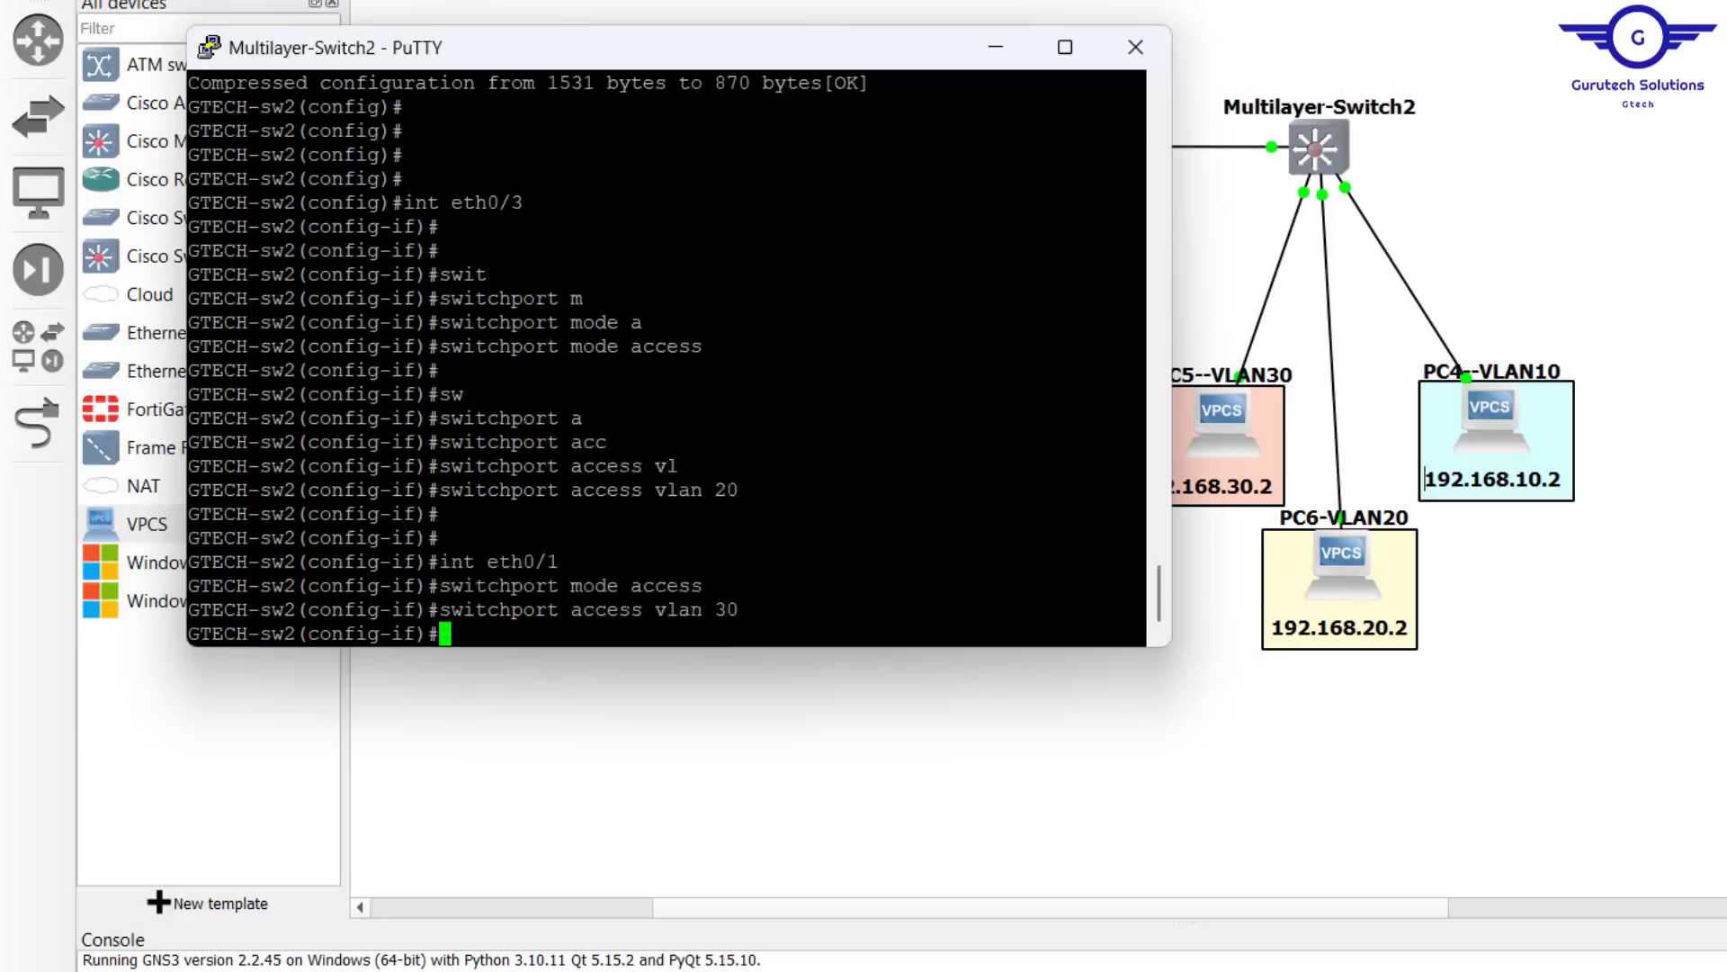
# Step: Make eth0/2 on GTECH-sw2 an access port in VLAN 10 and minimise the console
pyautogui.press('Return')
pyautogui.press('Return')
pyautogui.press('Return')
pyautogui.write('int eth0/2')
pyautogui.press('Return')
pyautogui.write('switchport mode access')
pyautogui.press('Return')
pyautogui.write('switchport access vlan 10')
pyautogui.press('Return')
pyautogui.press('Return')
pyautogui.press('Return')
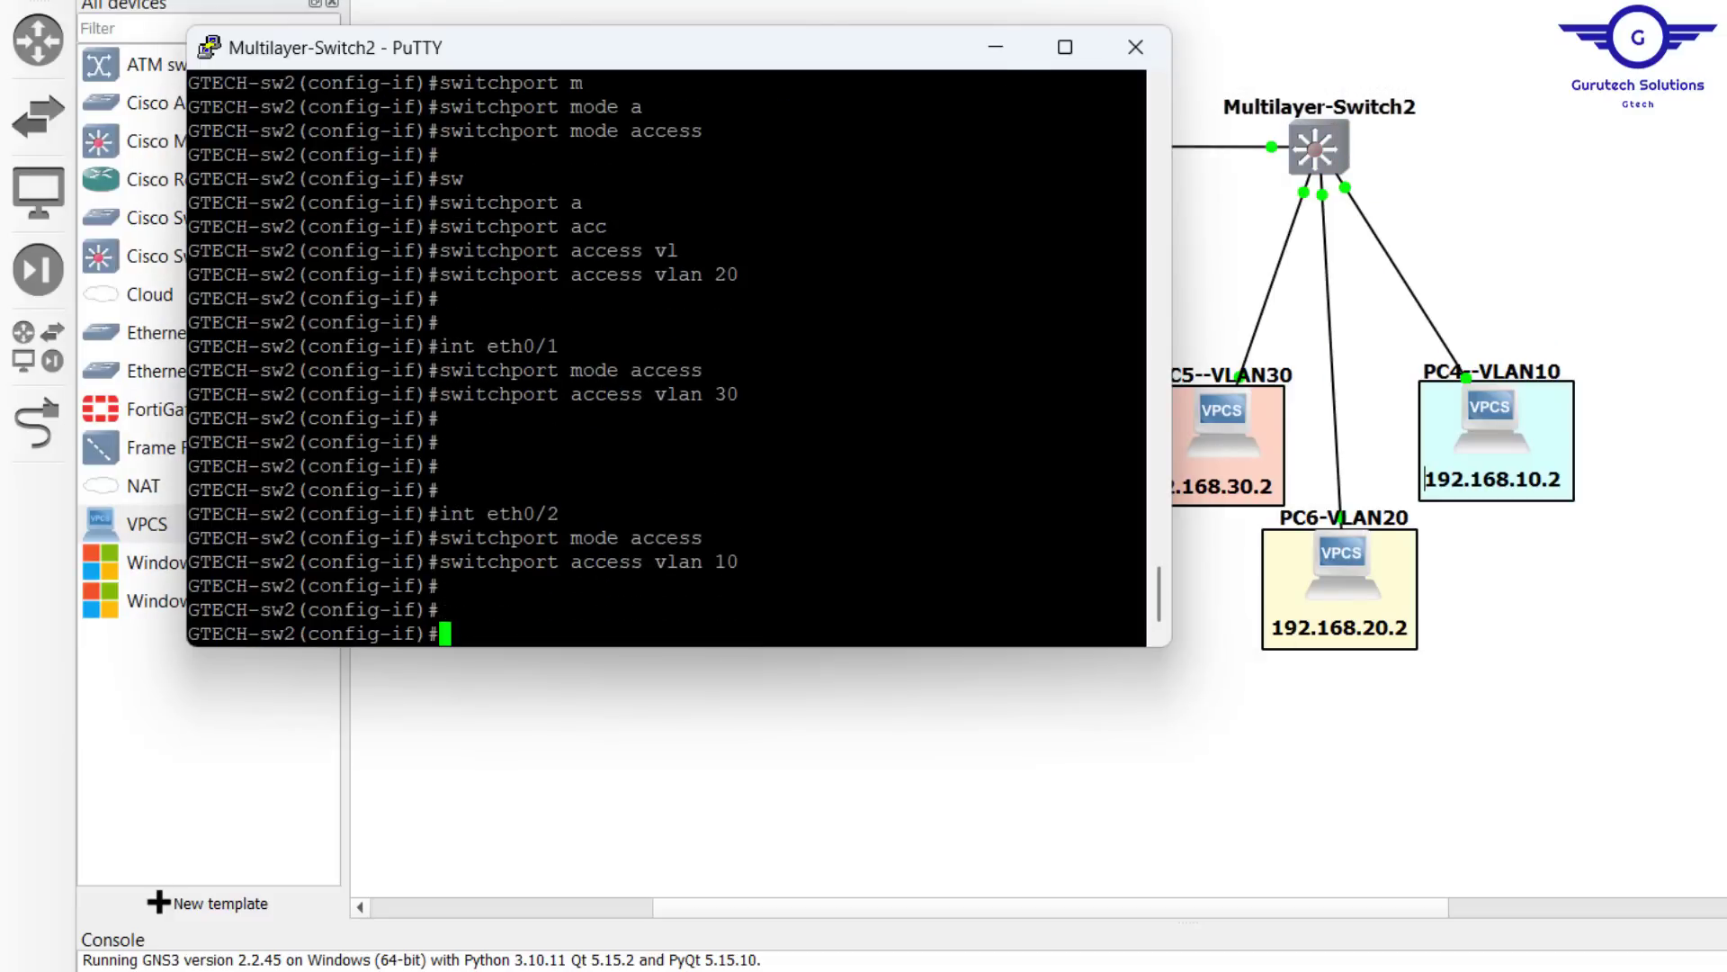
pyautogui.click(996, 48)
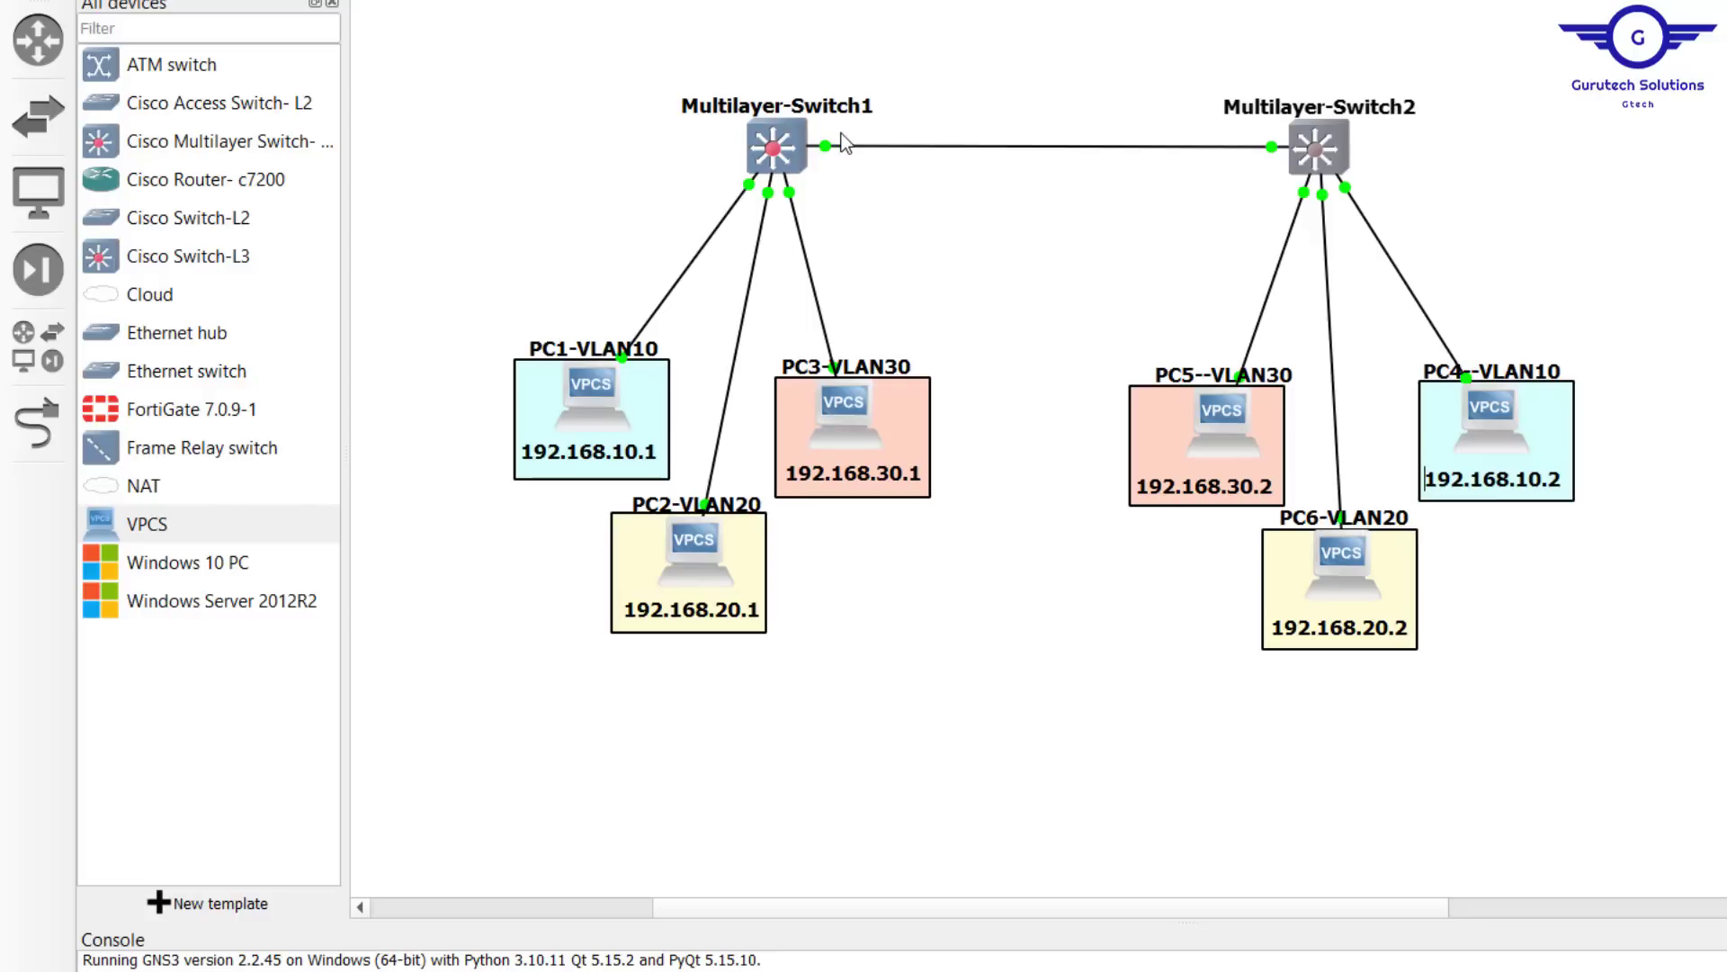
# Step: Open the console of Multilayer-Switch1 and exit interface configuration back to global configuration mode
pyautogui.doubleClick(768, 143)
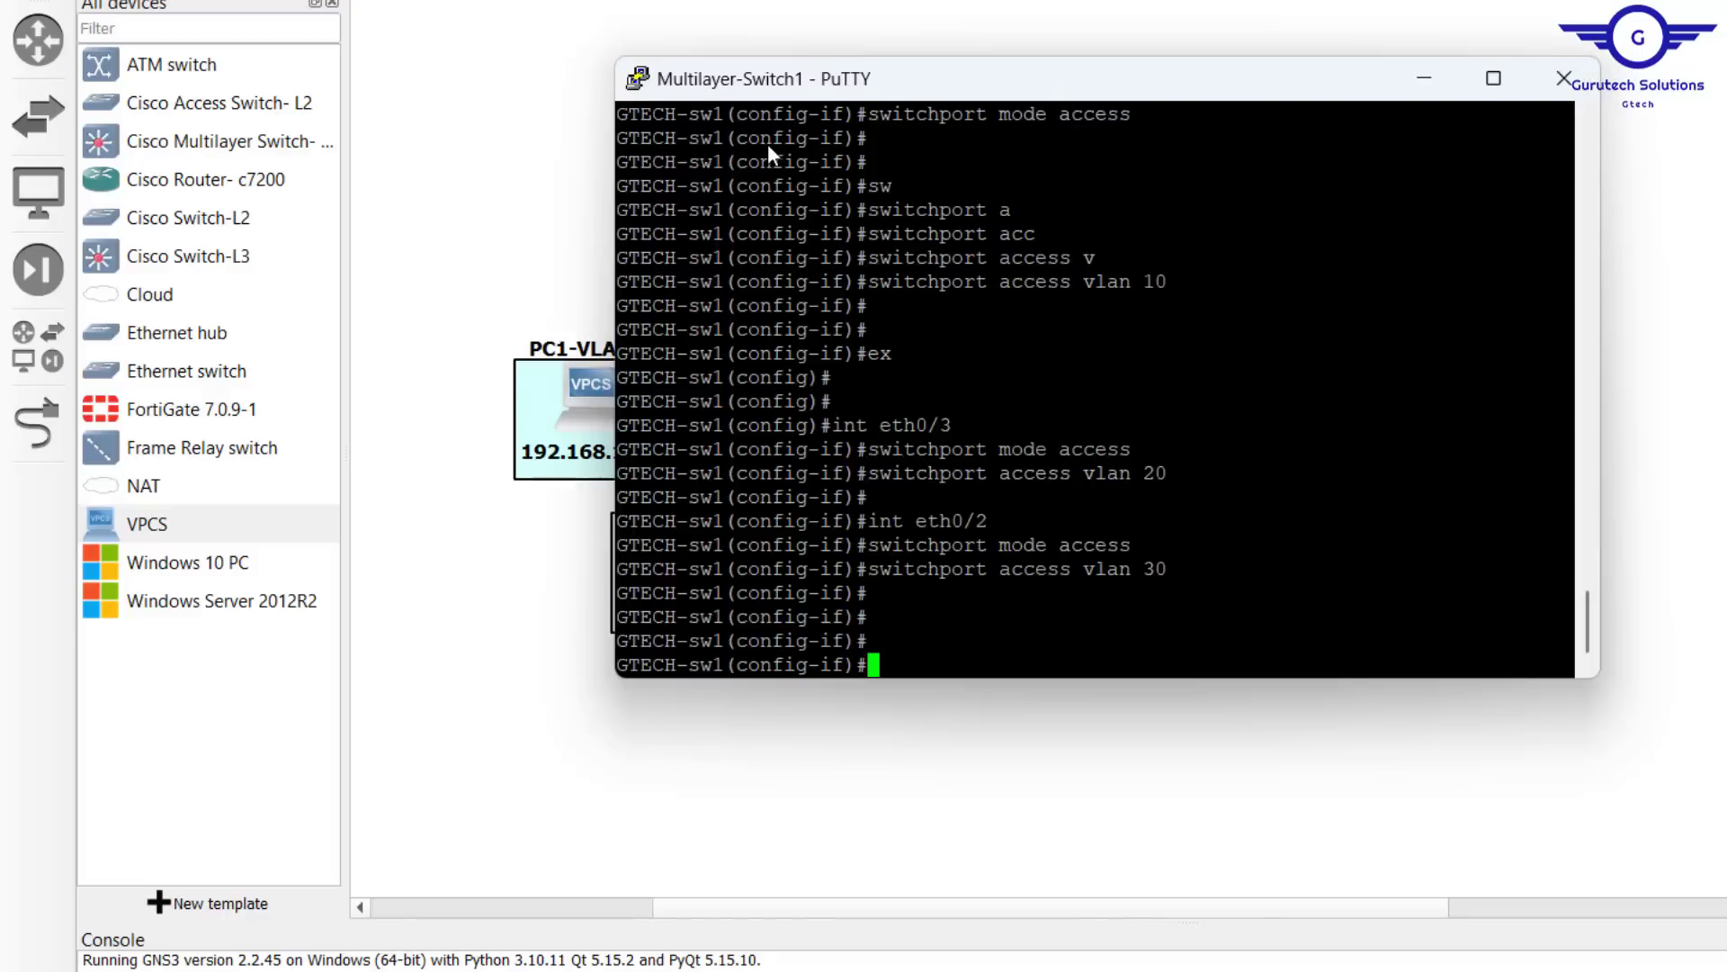
pyautogui.press('Return')
pyautogui.write('ex')
pyautogui.press('Return')
pyautogui.press('Return')
pyautogui.press('Return')
pyautogui.press('Return')
pyautogui.press('Return')
pyautogui.press('Return')
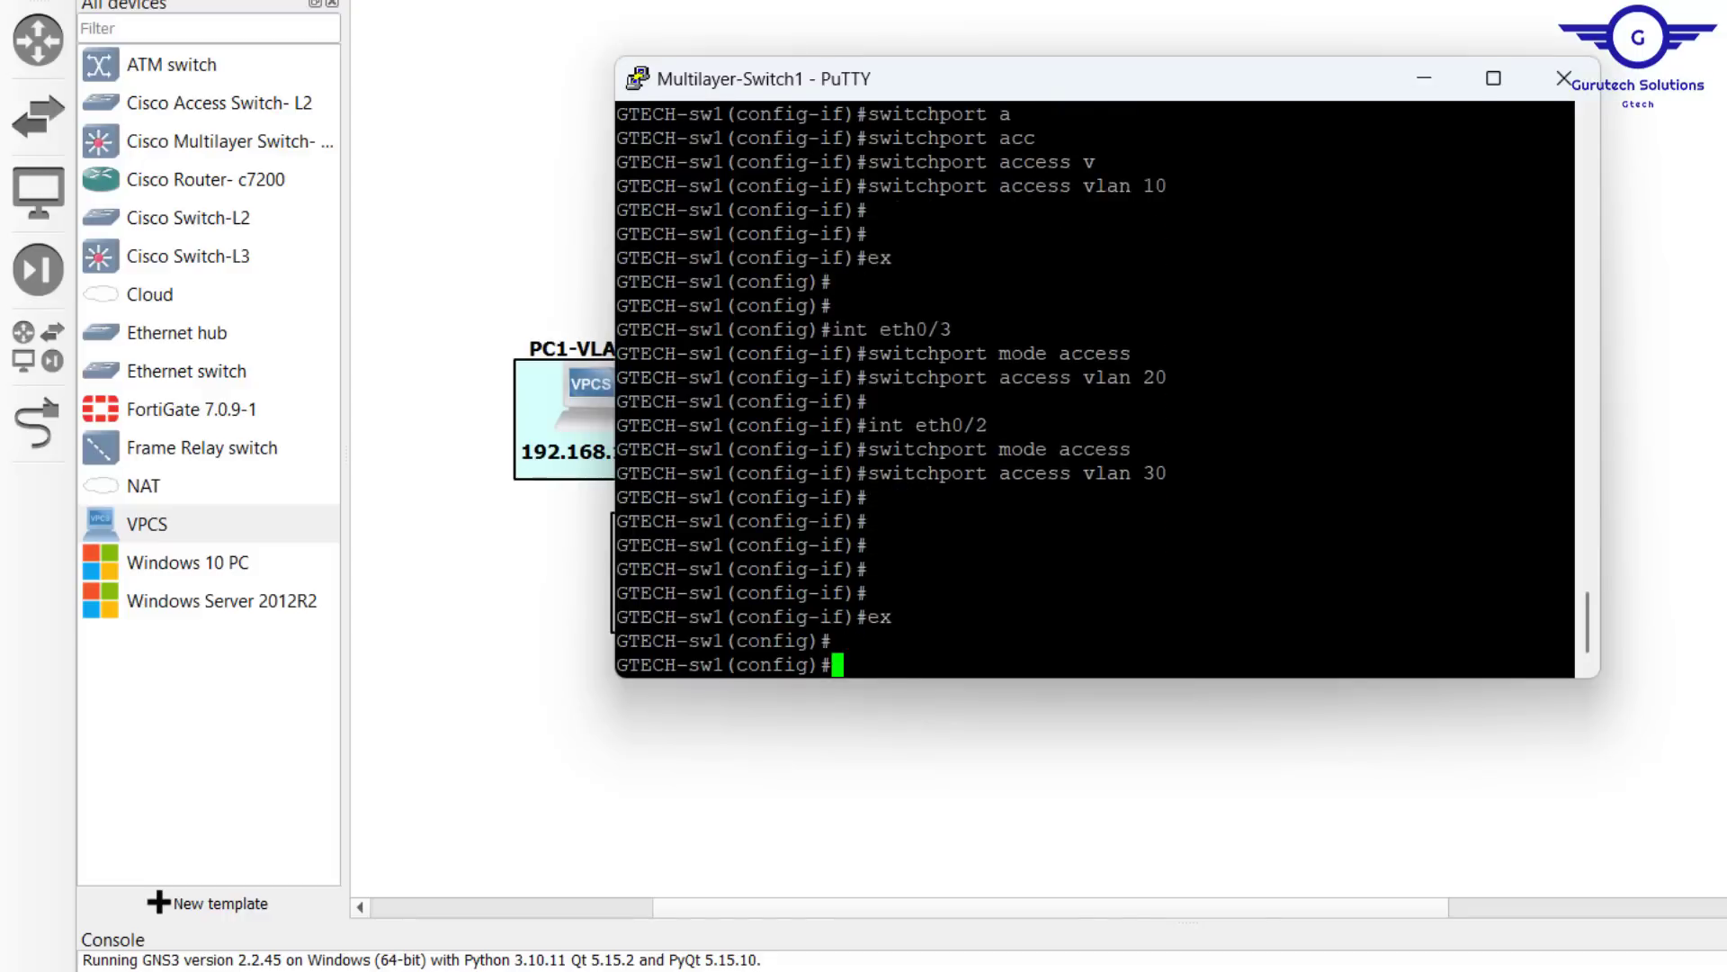
# Step: Enter configuration of interface eth0/0 on GTECH-sw1 and begin a switchport trunk command
pyautogui.write('int ')
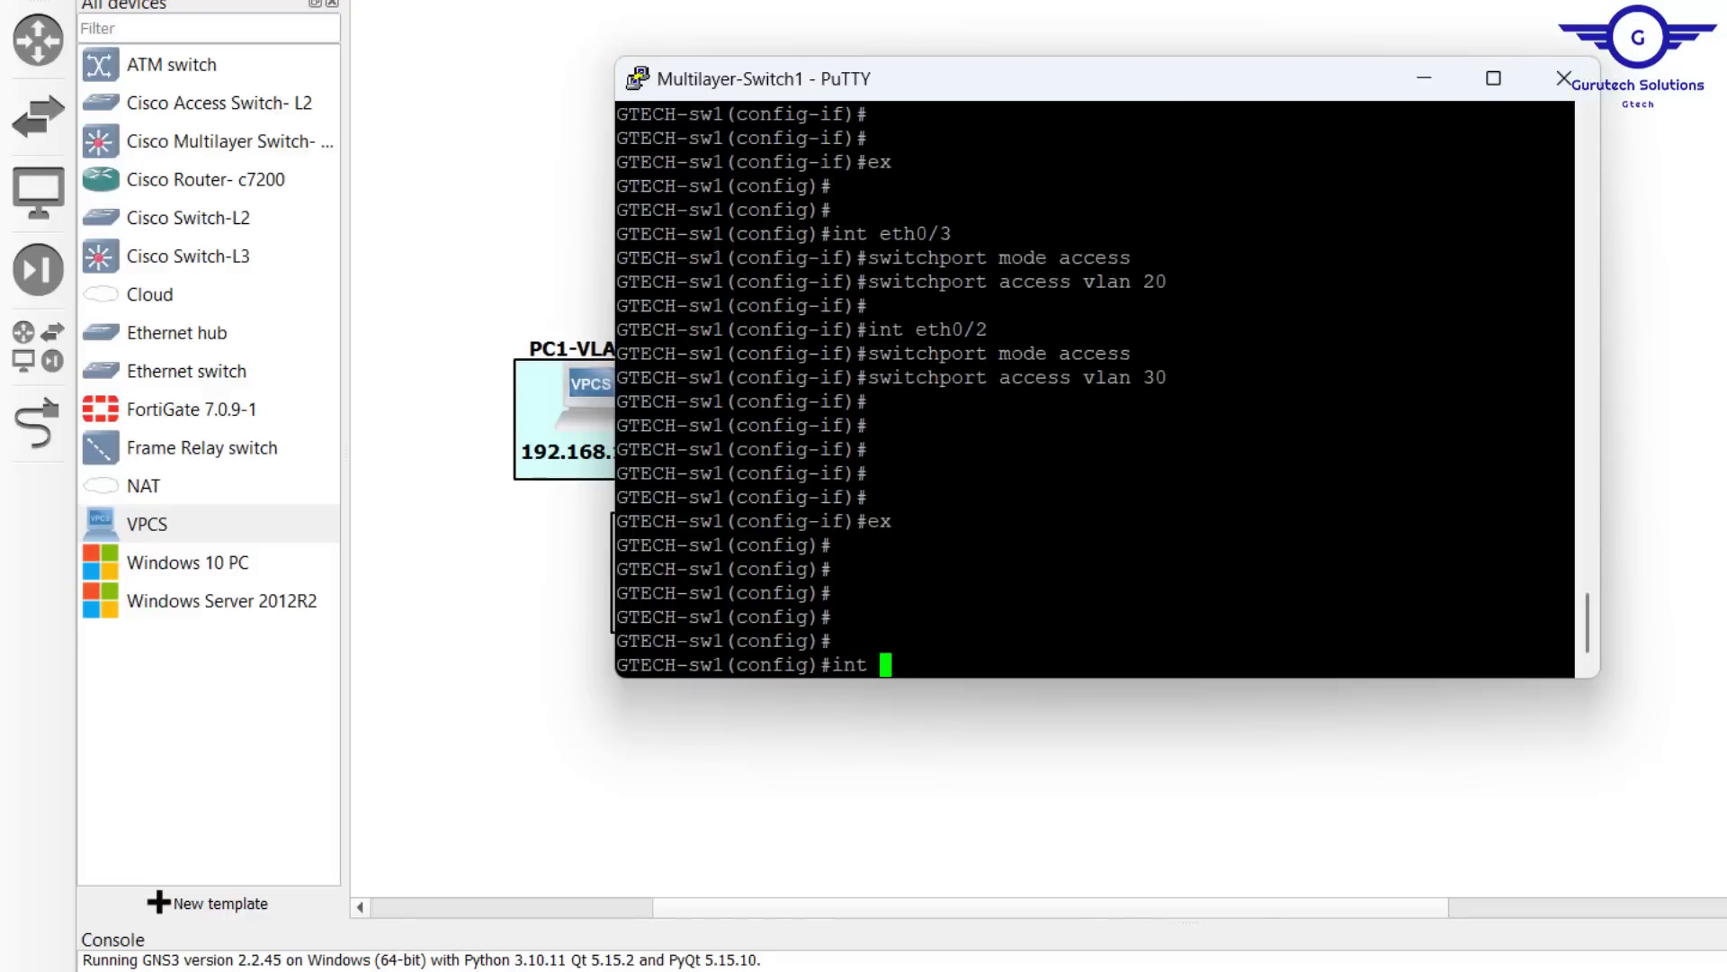
pyautogui.write('eth0/0')
pyautogui.press('Return')
pyautogui.press('Return')
pyautogui.press('Return')
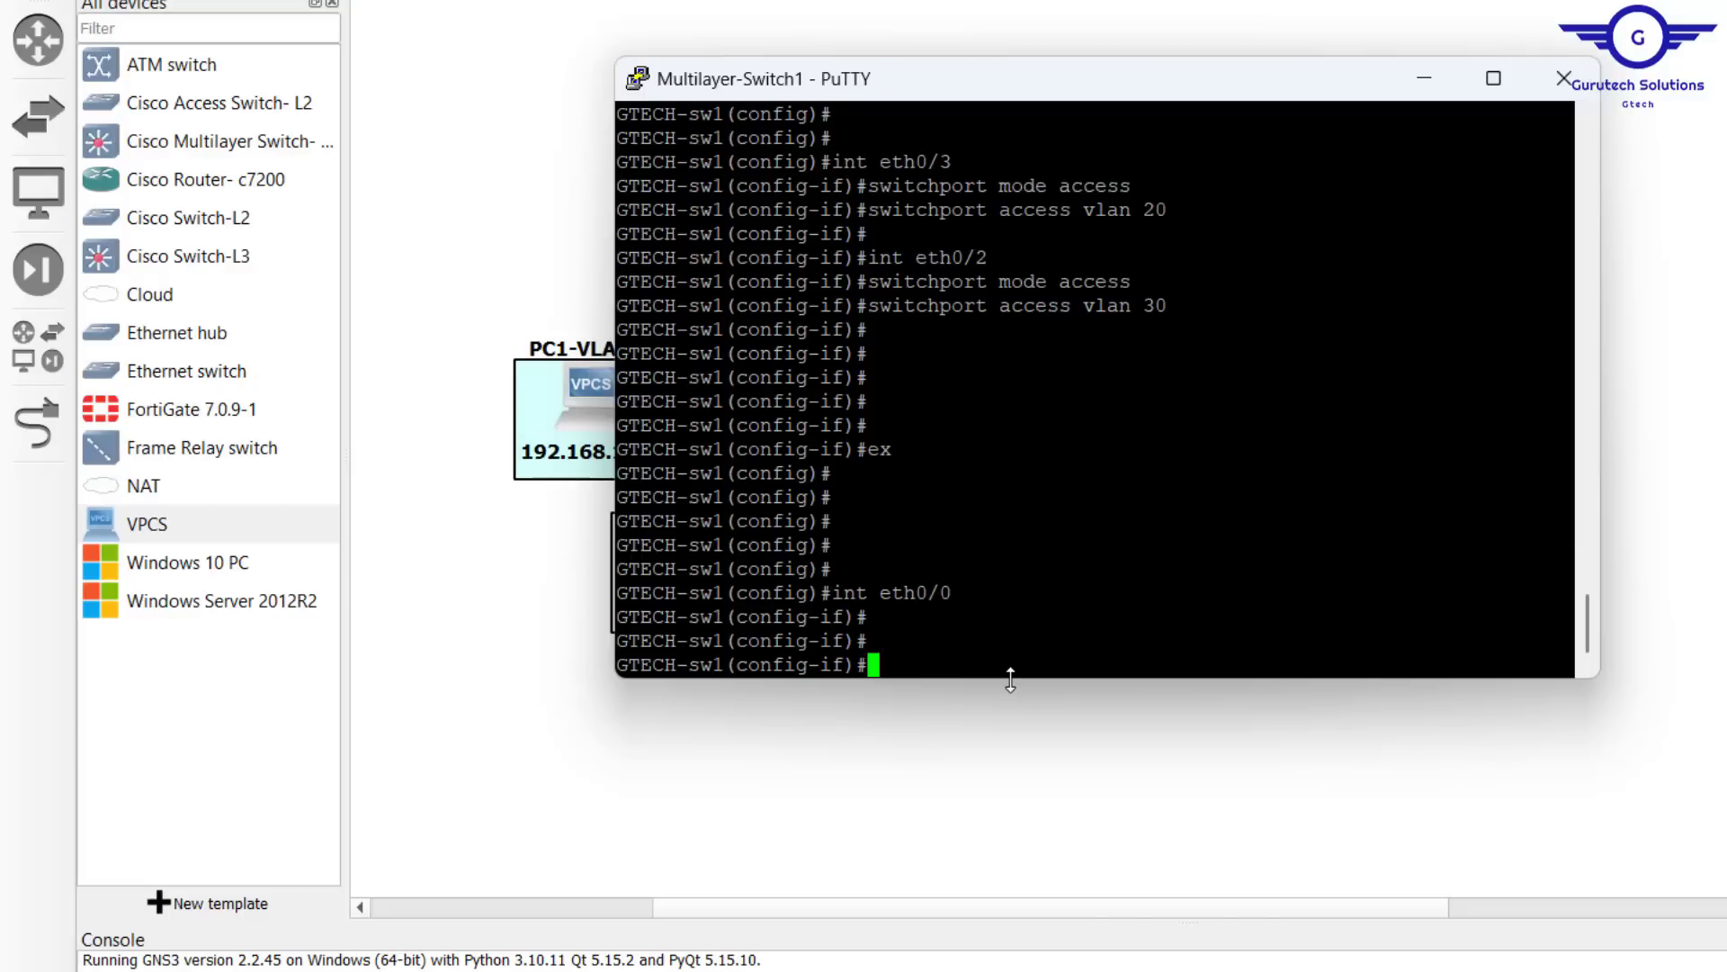
pyautogui.write('swit')
pyautogui.press('Tab')
pyautogui.write('tr')
pyautogui.press('Tab')
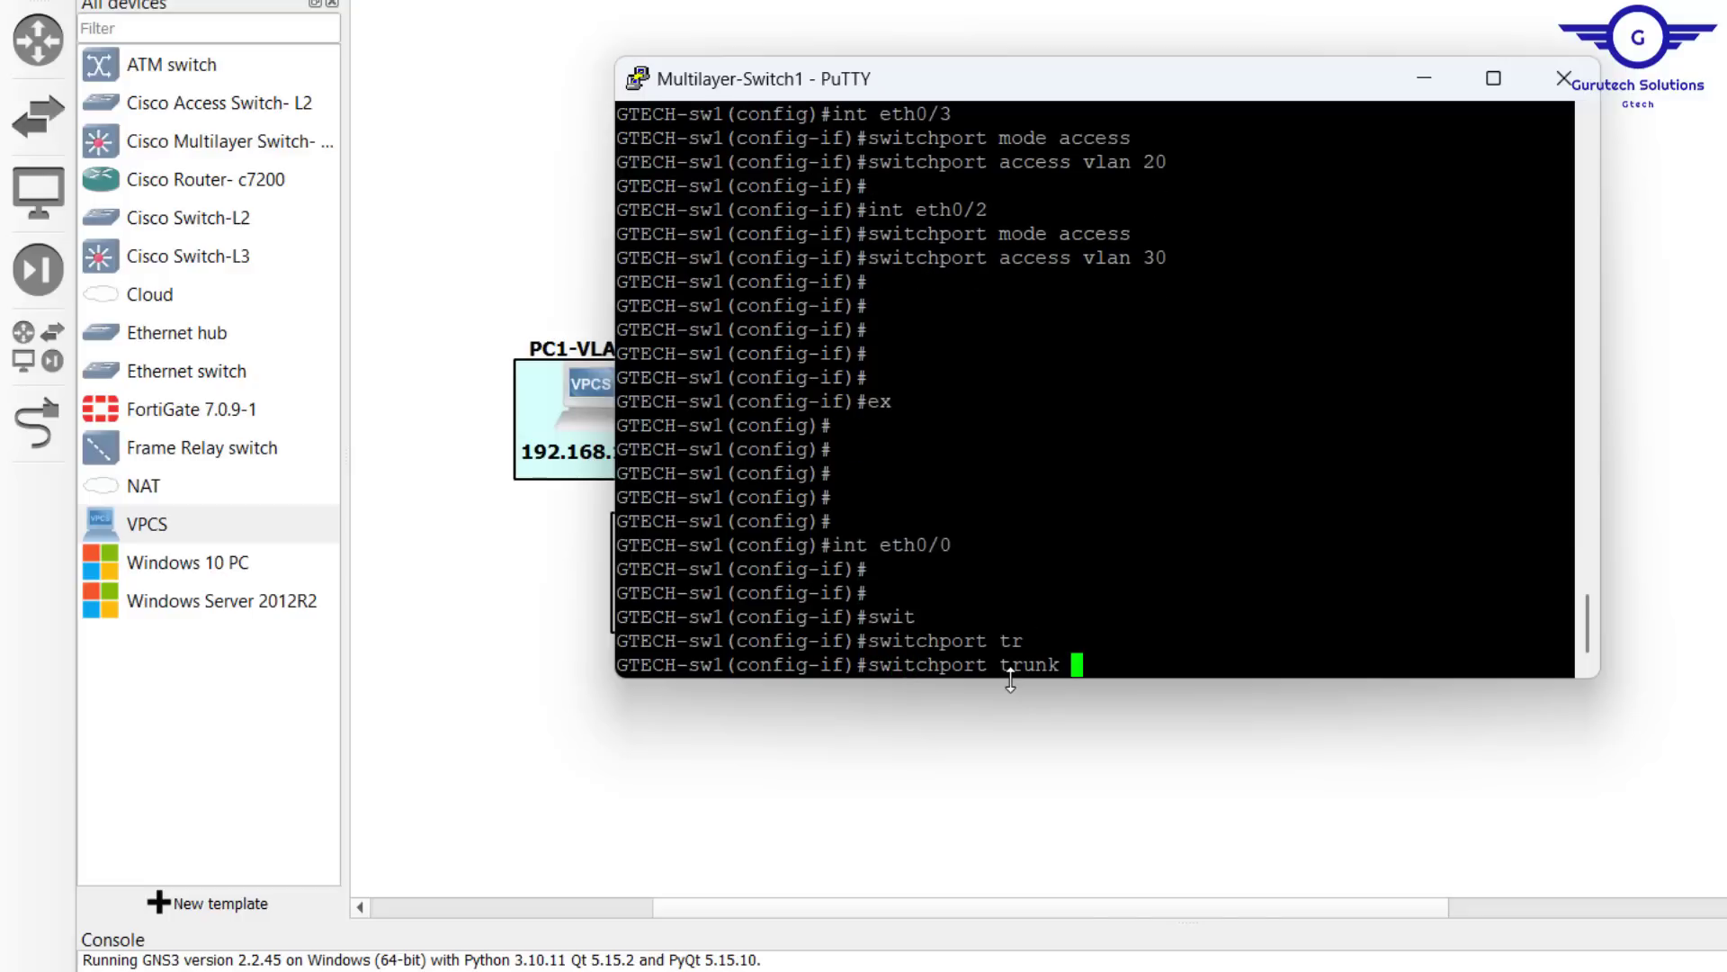
pyautogui.write('v')
pyautogui.press('Tab')
pyautogui.write('la')
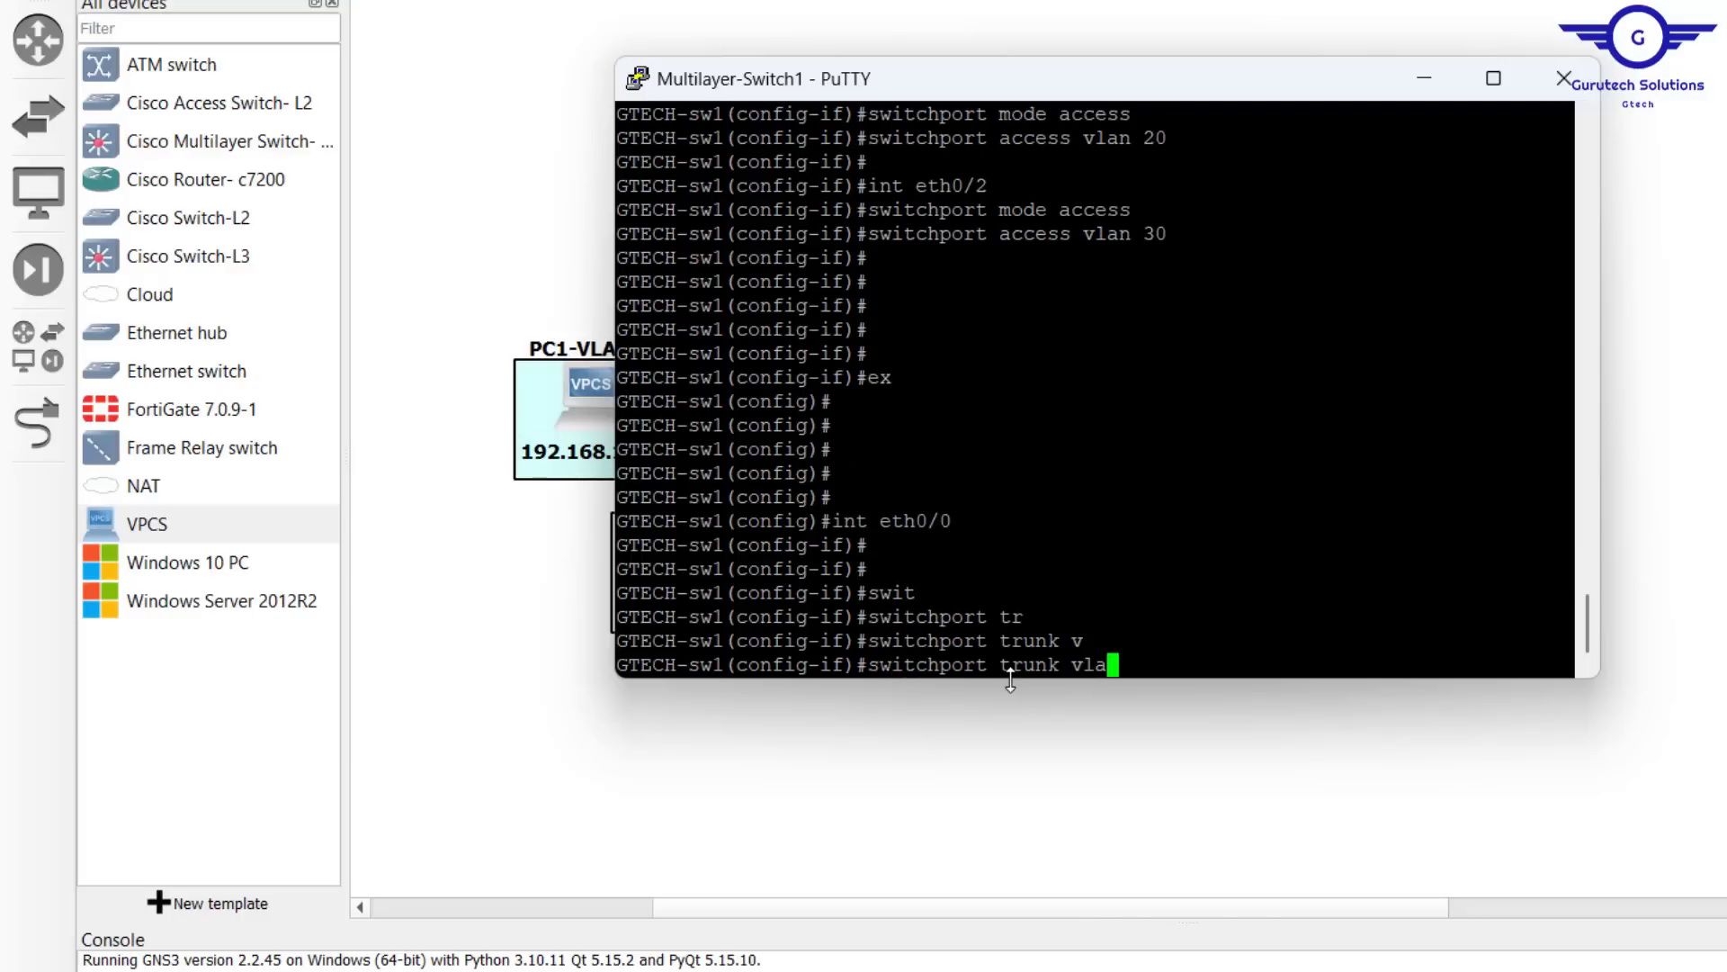
pyautogui.press('Tab')
pyautogui.write('n')
pyautogui.press('Tab')
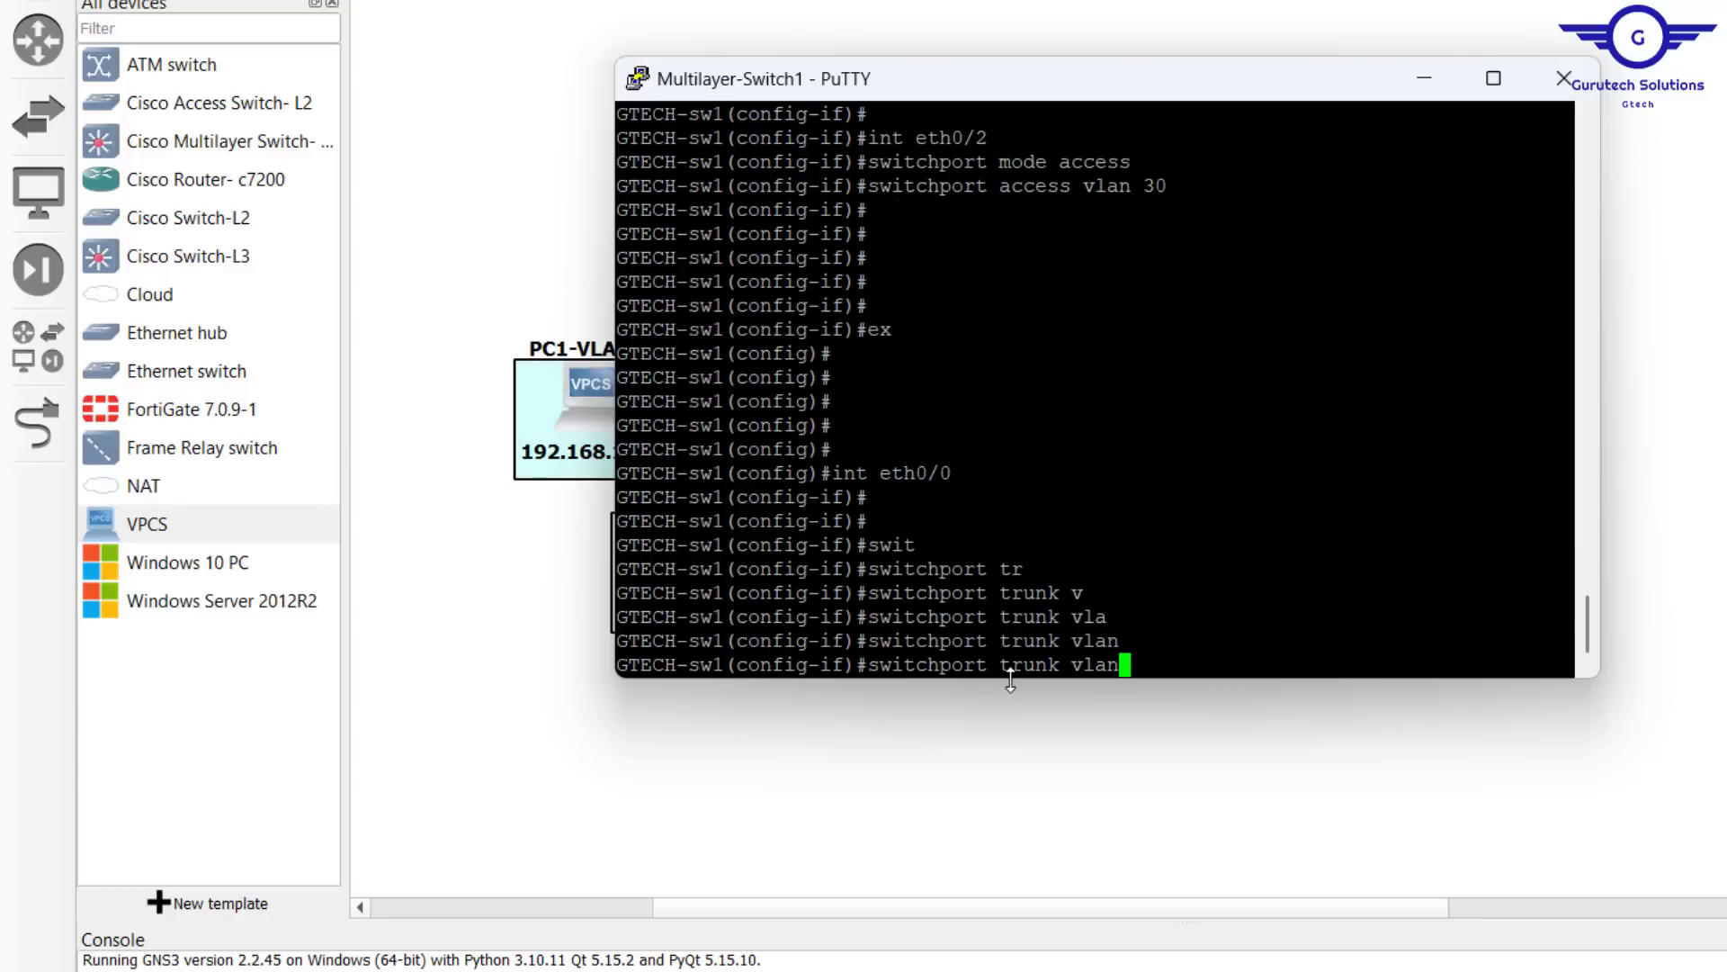
pyautogui.press('BackSpace')
pyautogui.press('BackSpace')
pyautogui.press('BackSpace')
pyautogui.press('BackSpace')
# Step: Complete the trunk command so that VLANs 1,10,20,30 are allowed on GTECH-sw1's eth0/0 interface
pyautogui.write('all')
pyautogui.press('Tab')
pyautogui.write('v')
pyautogui.press('Tab')
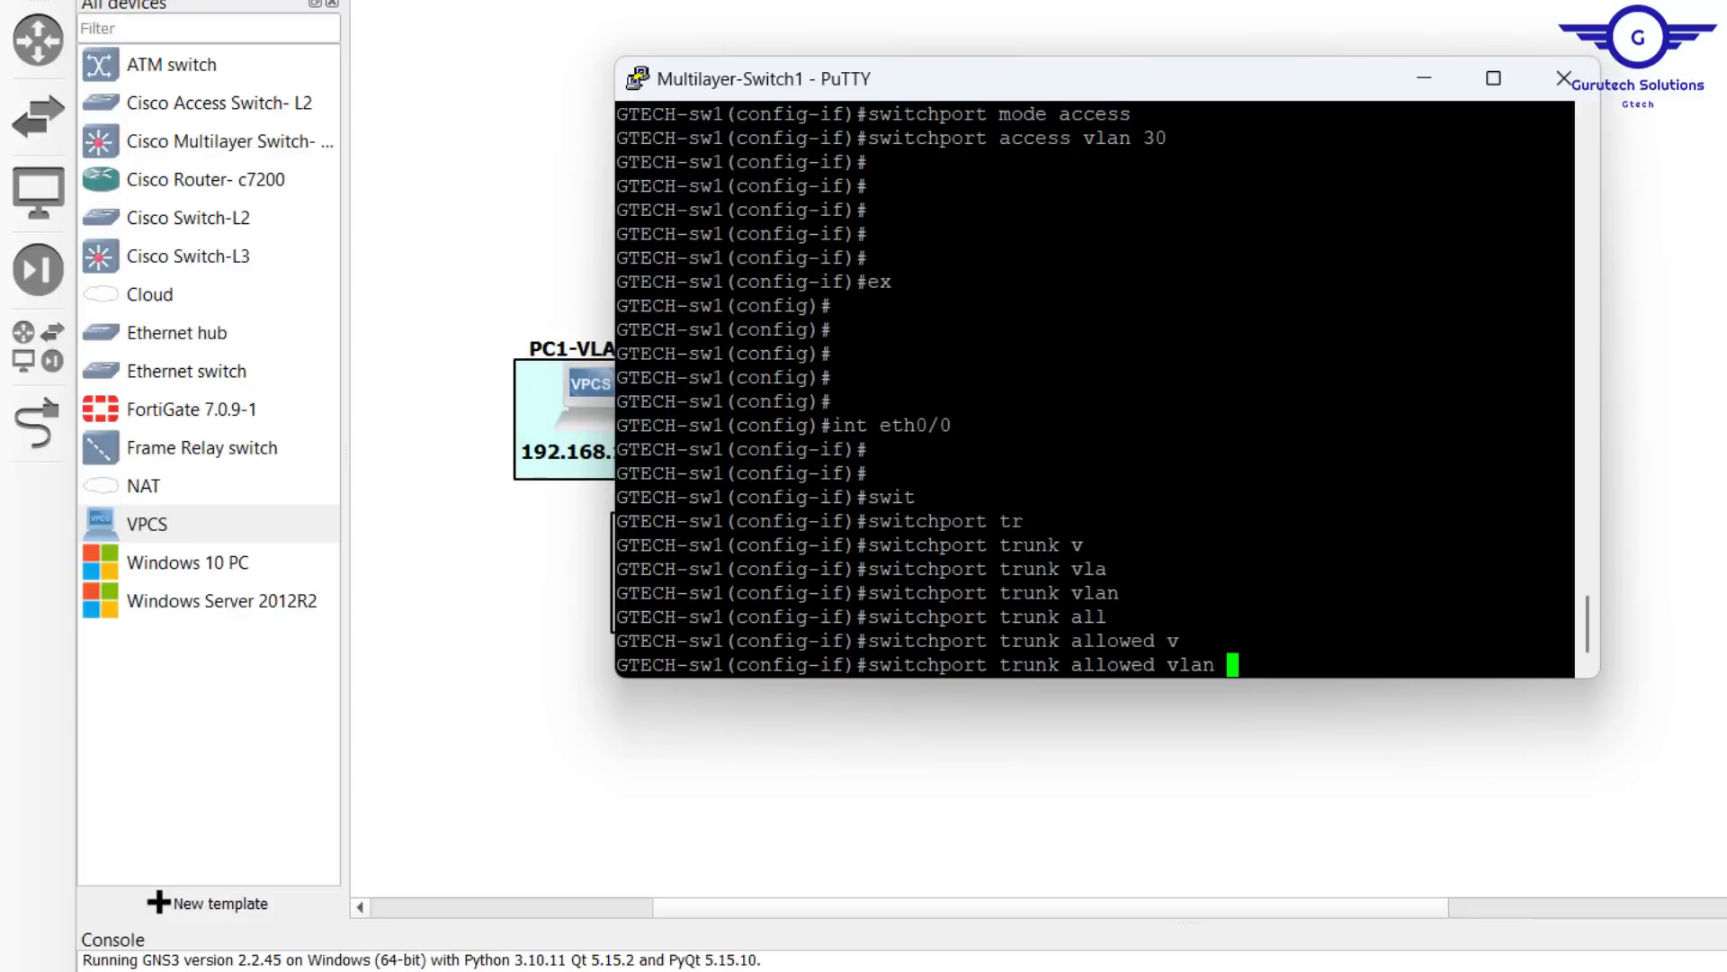
pyautogui.write('1,10,20,30')
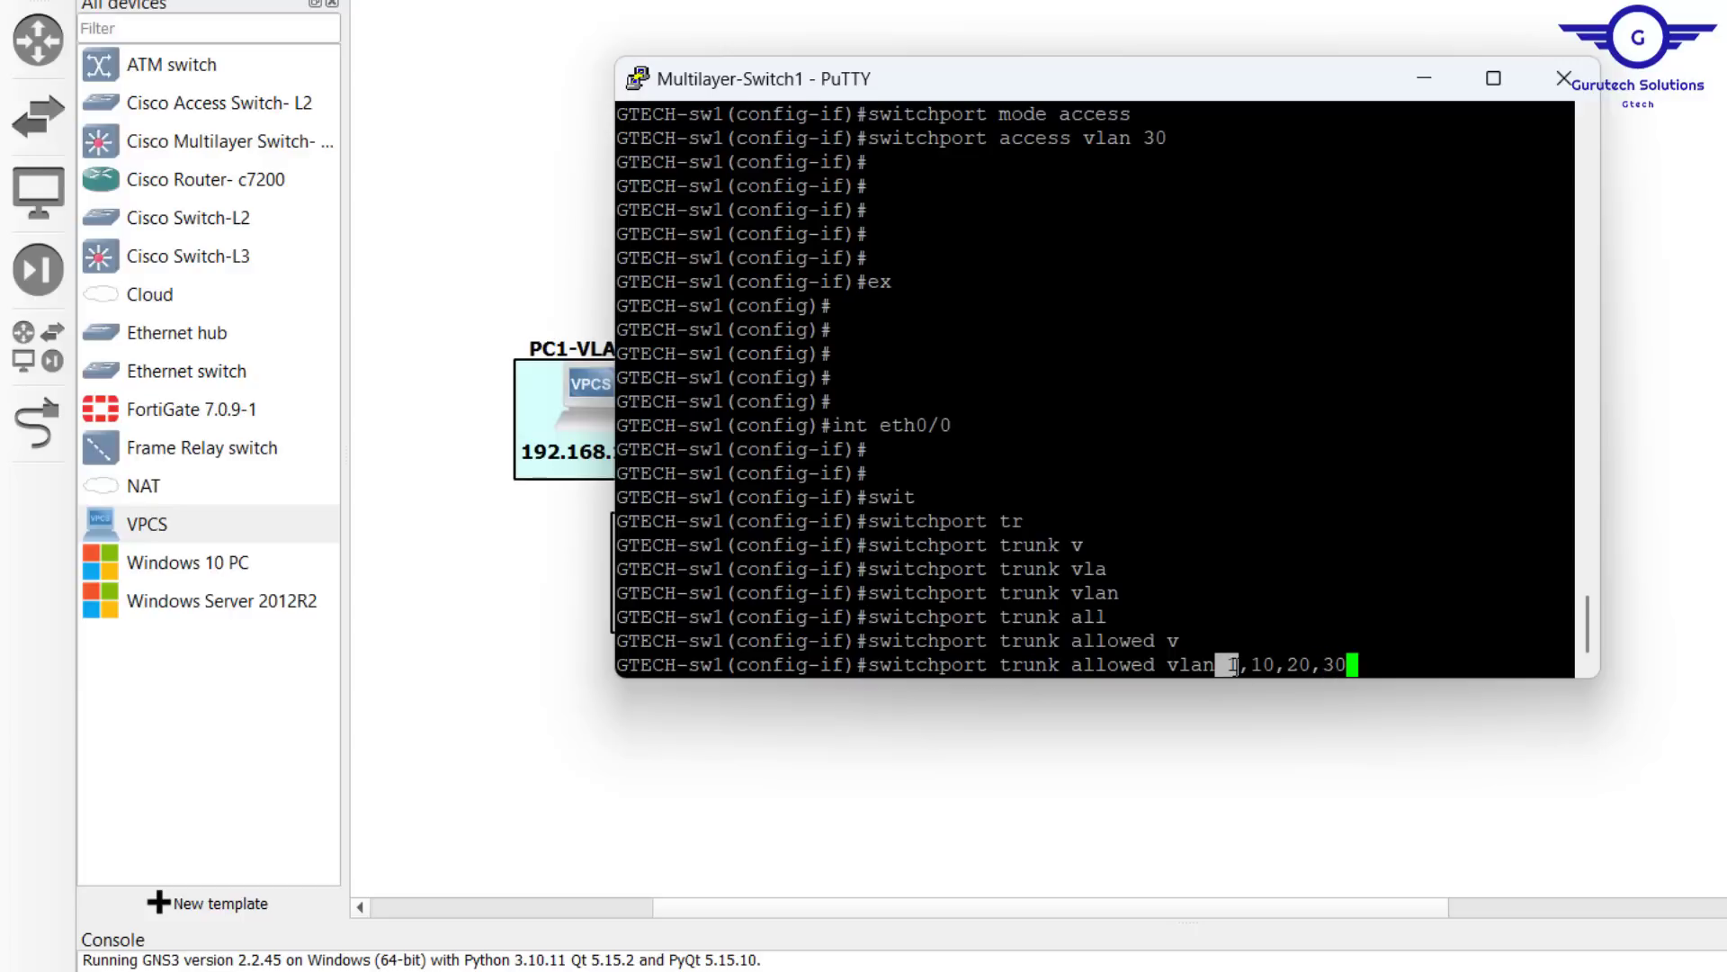
pyautogui.press('Return')
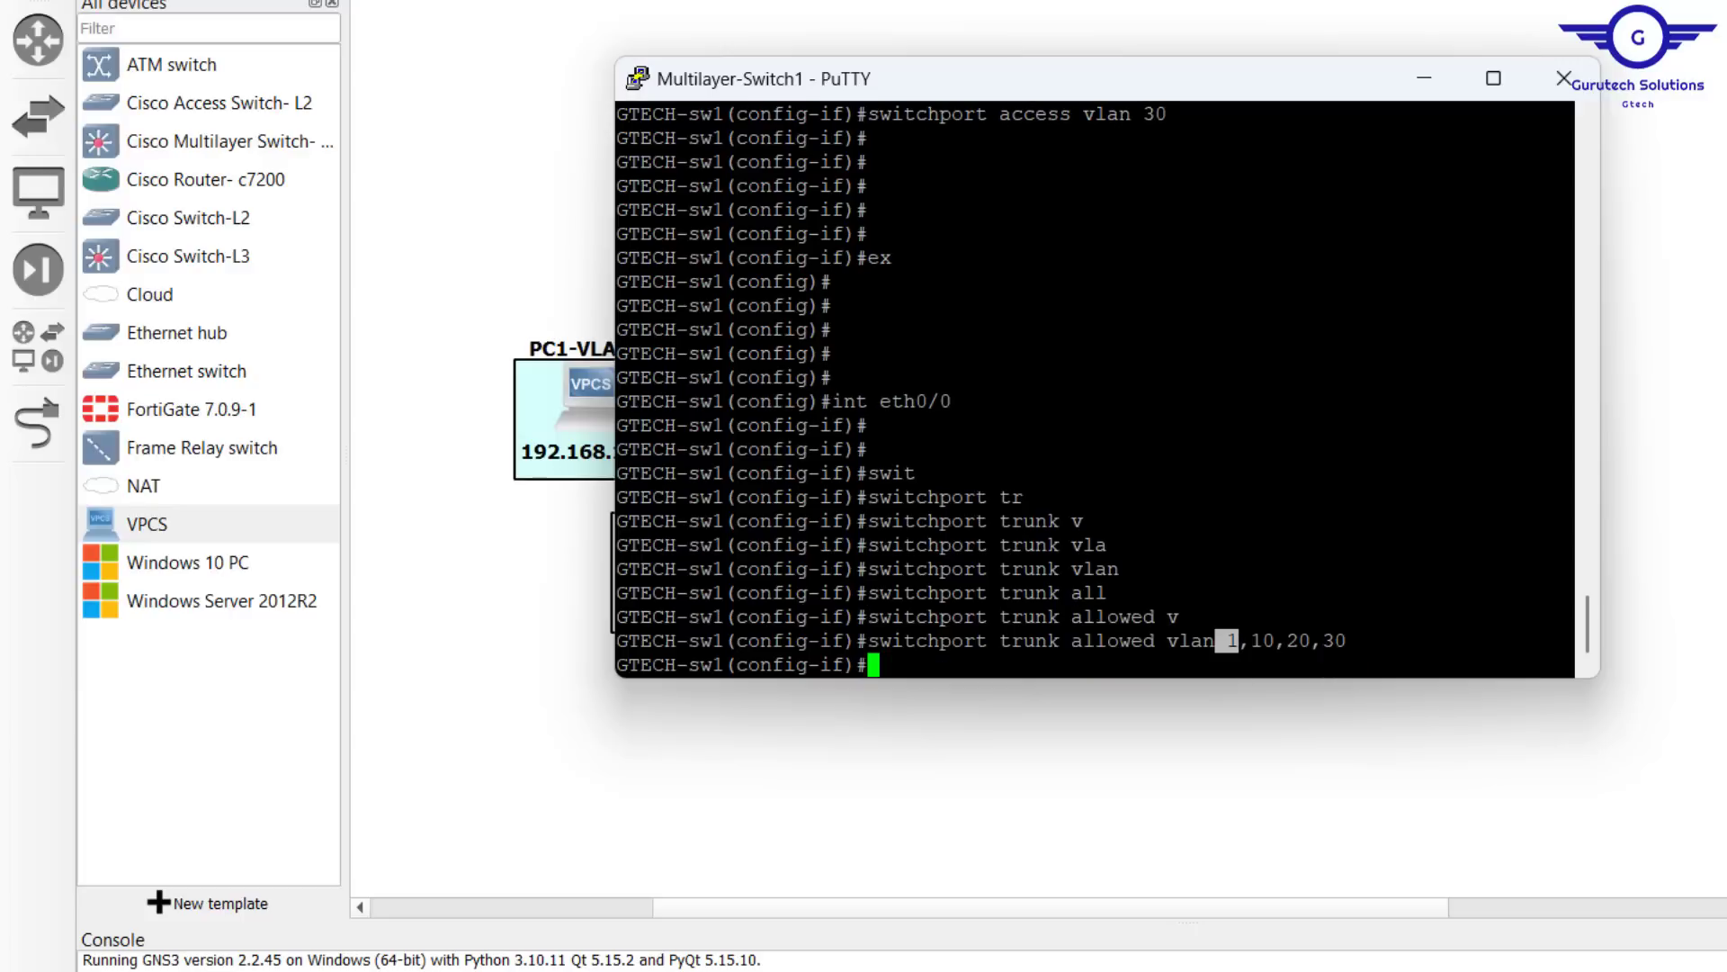
pyautogui.press('Return')
pyautogui.press('Return')
# Step: Exit interface configuration on GTECH-sw1, save with do wr, and move the console window so both switches are uncovered
pyautogui.write('exit')
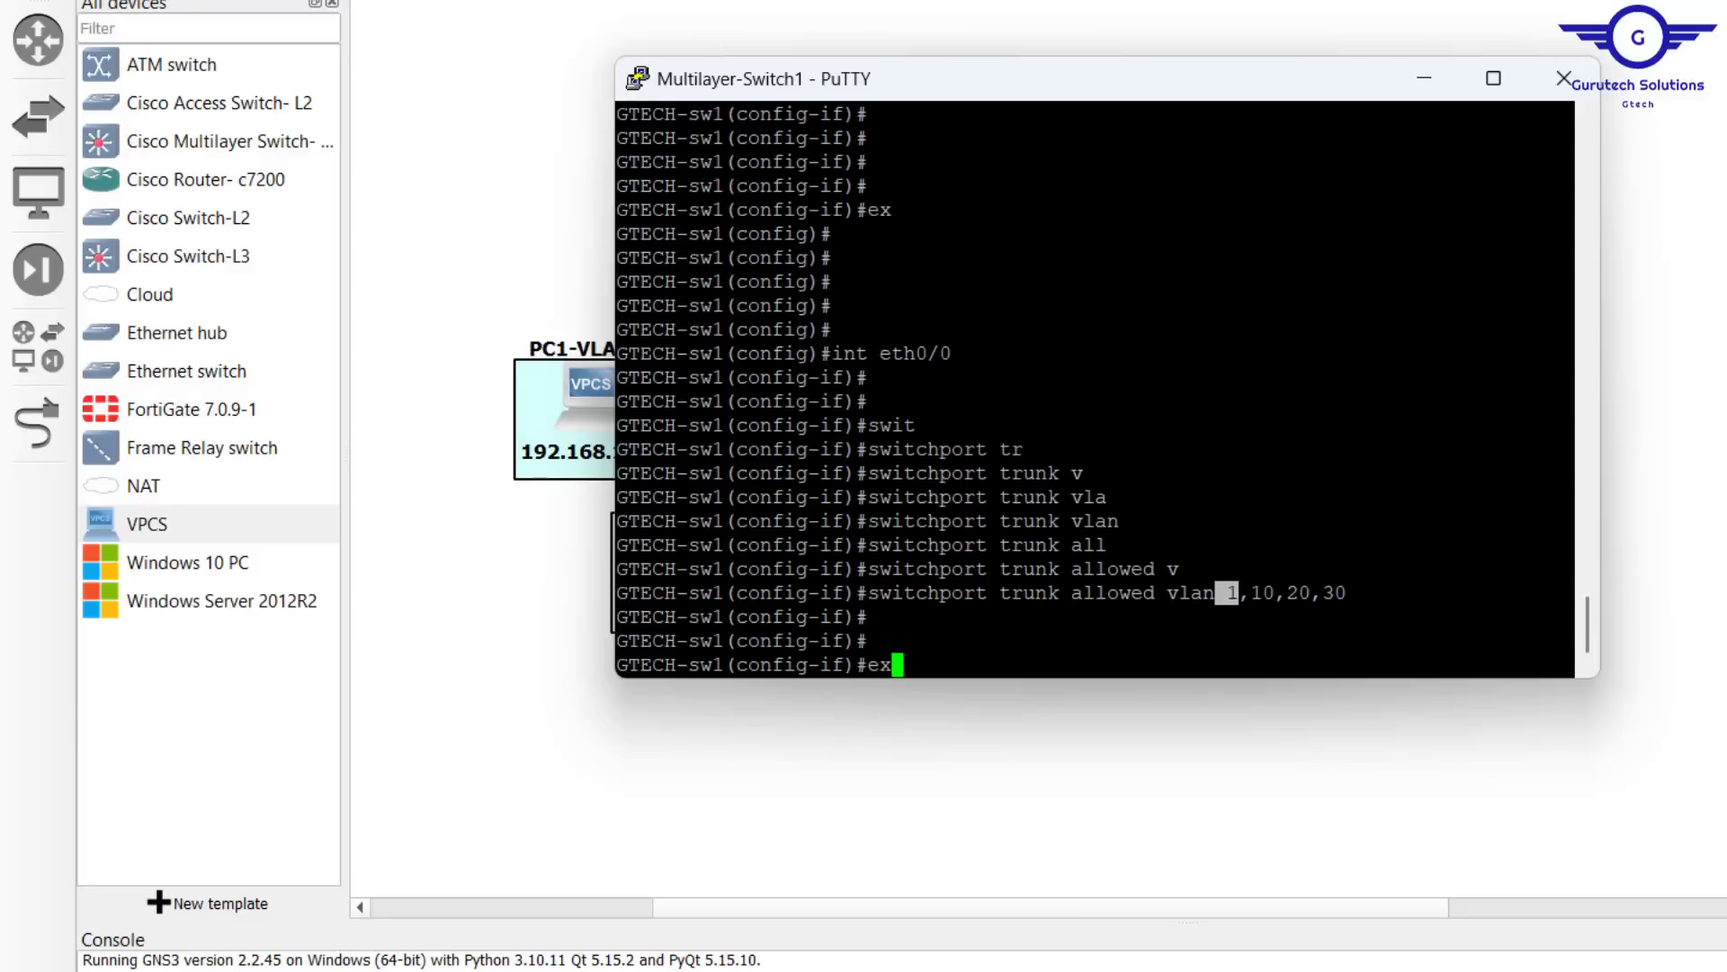
pyautogui.press('Return')
pyautogui.press('Return')
pyautogui.press('Return')
pyautogui.write('do wr')
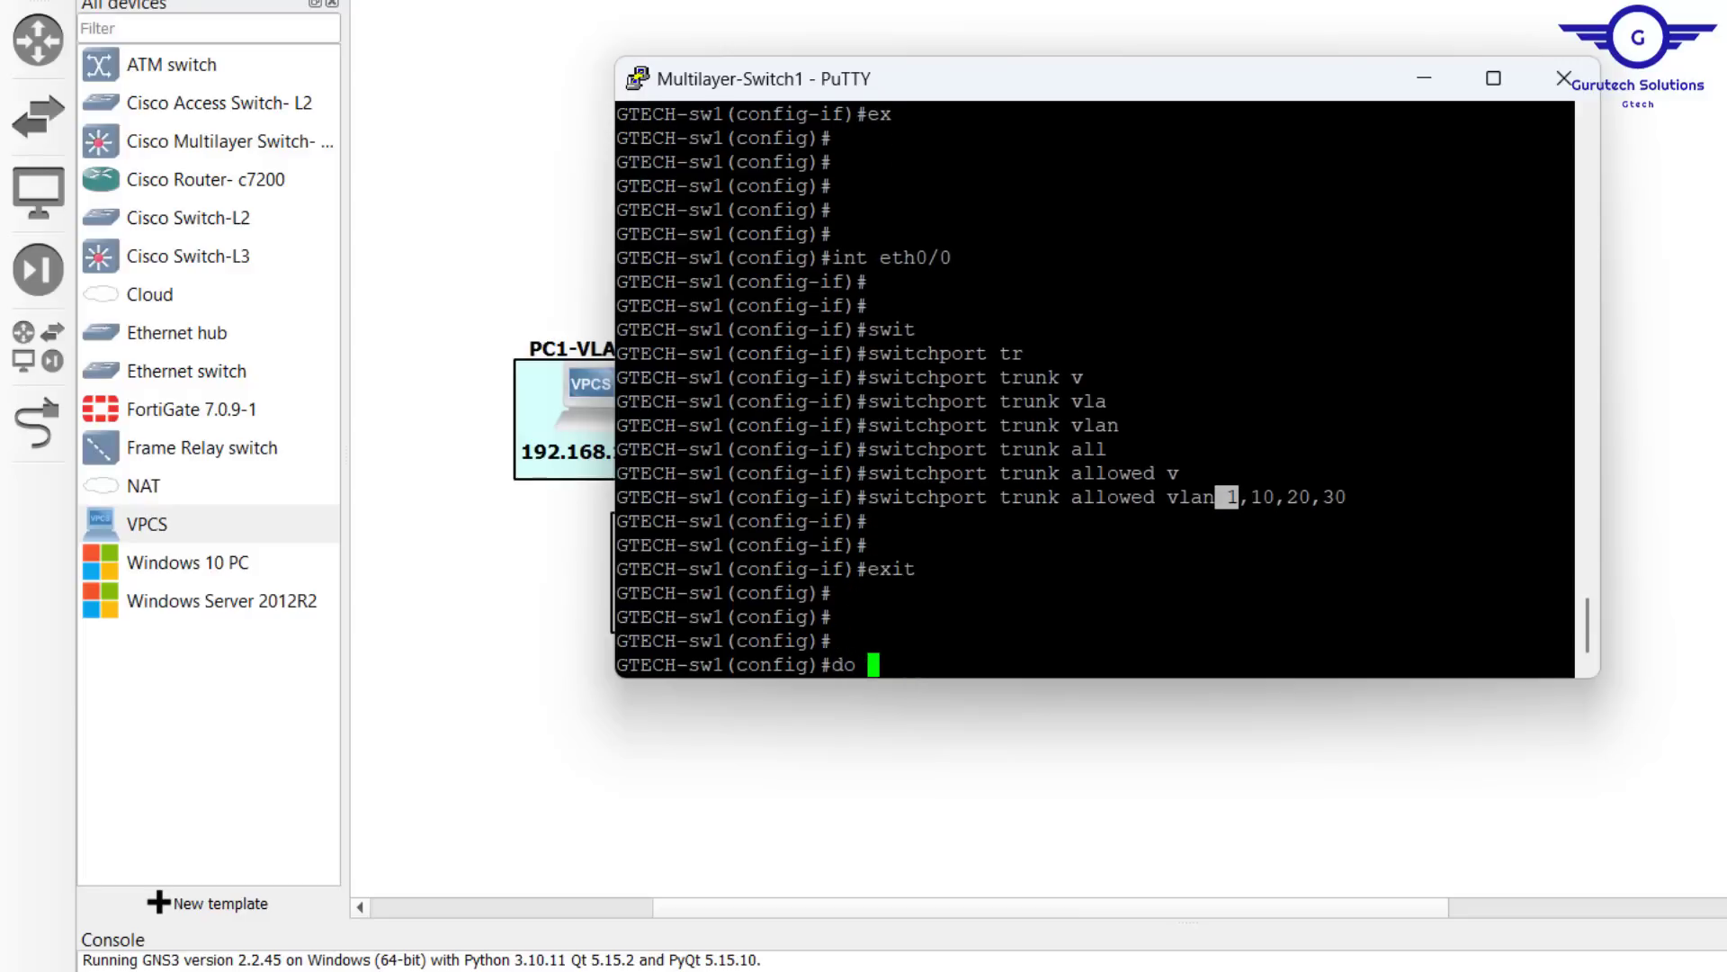
pyautogui.press('Return')
pyautogui.press('Return')
pyautogui.press('Return')
pyautogui.scroll(3, 1095, 389)
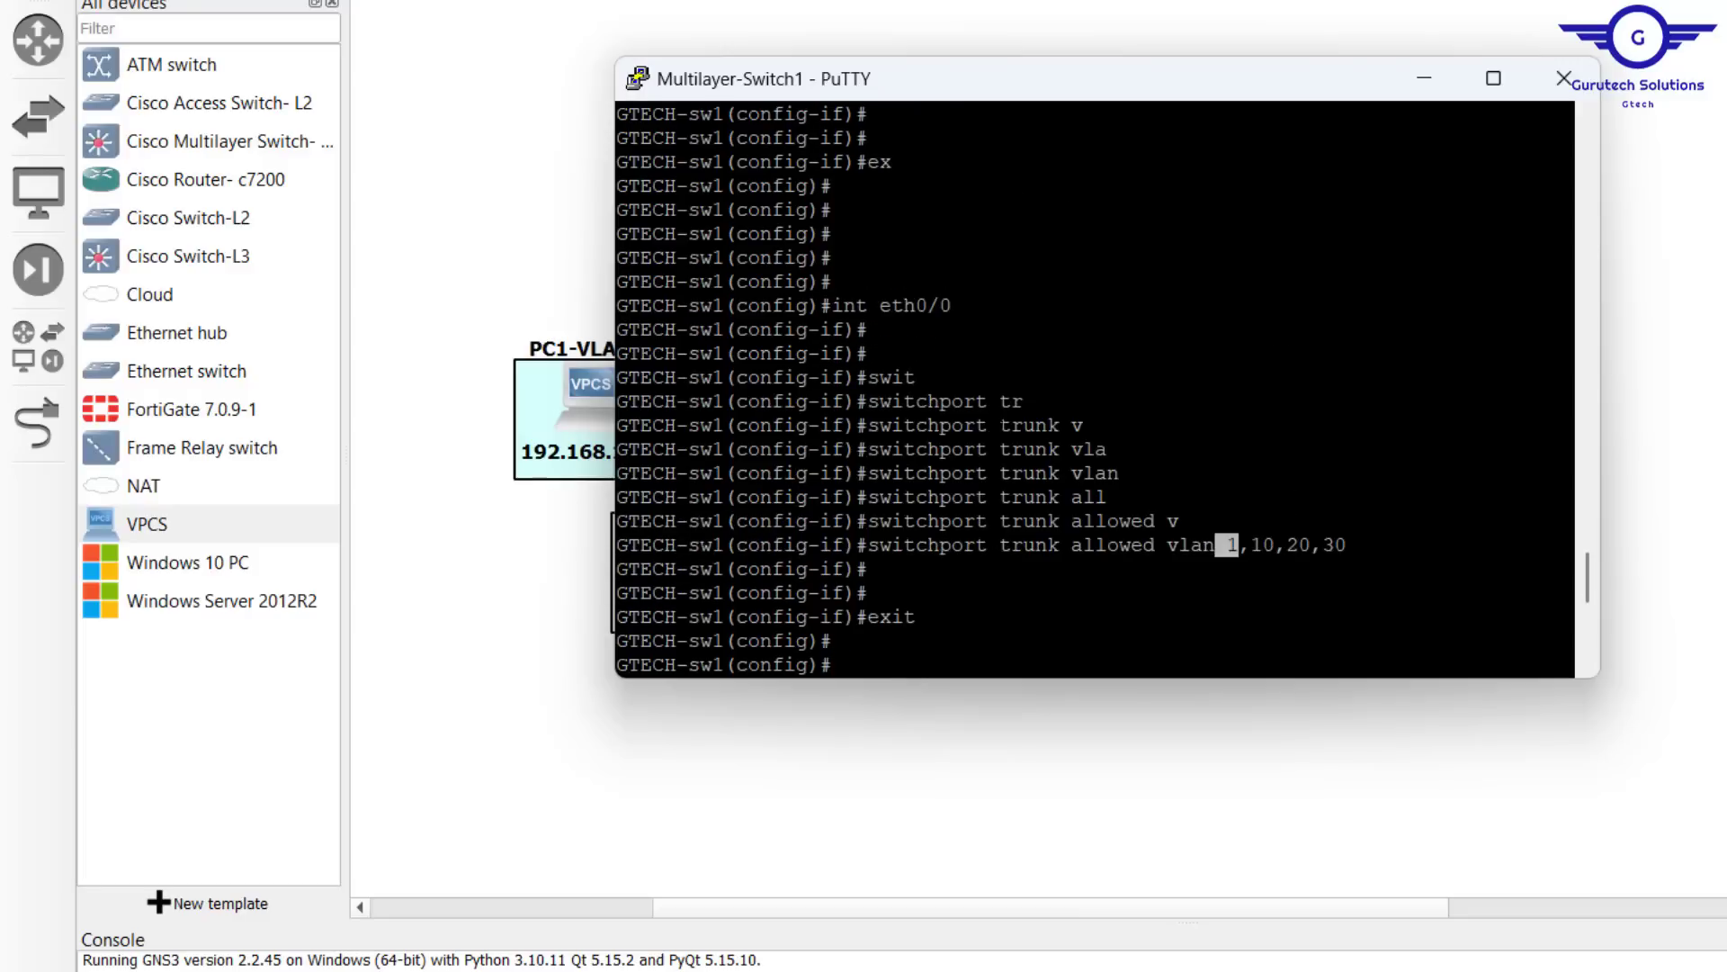
pyautogui.moveTo(1033, 74); pyautogui.dragTo(964, 228)
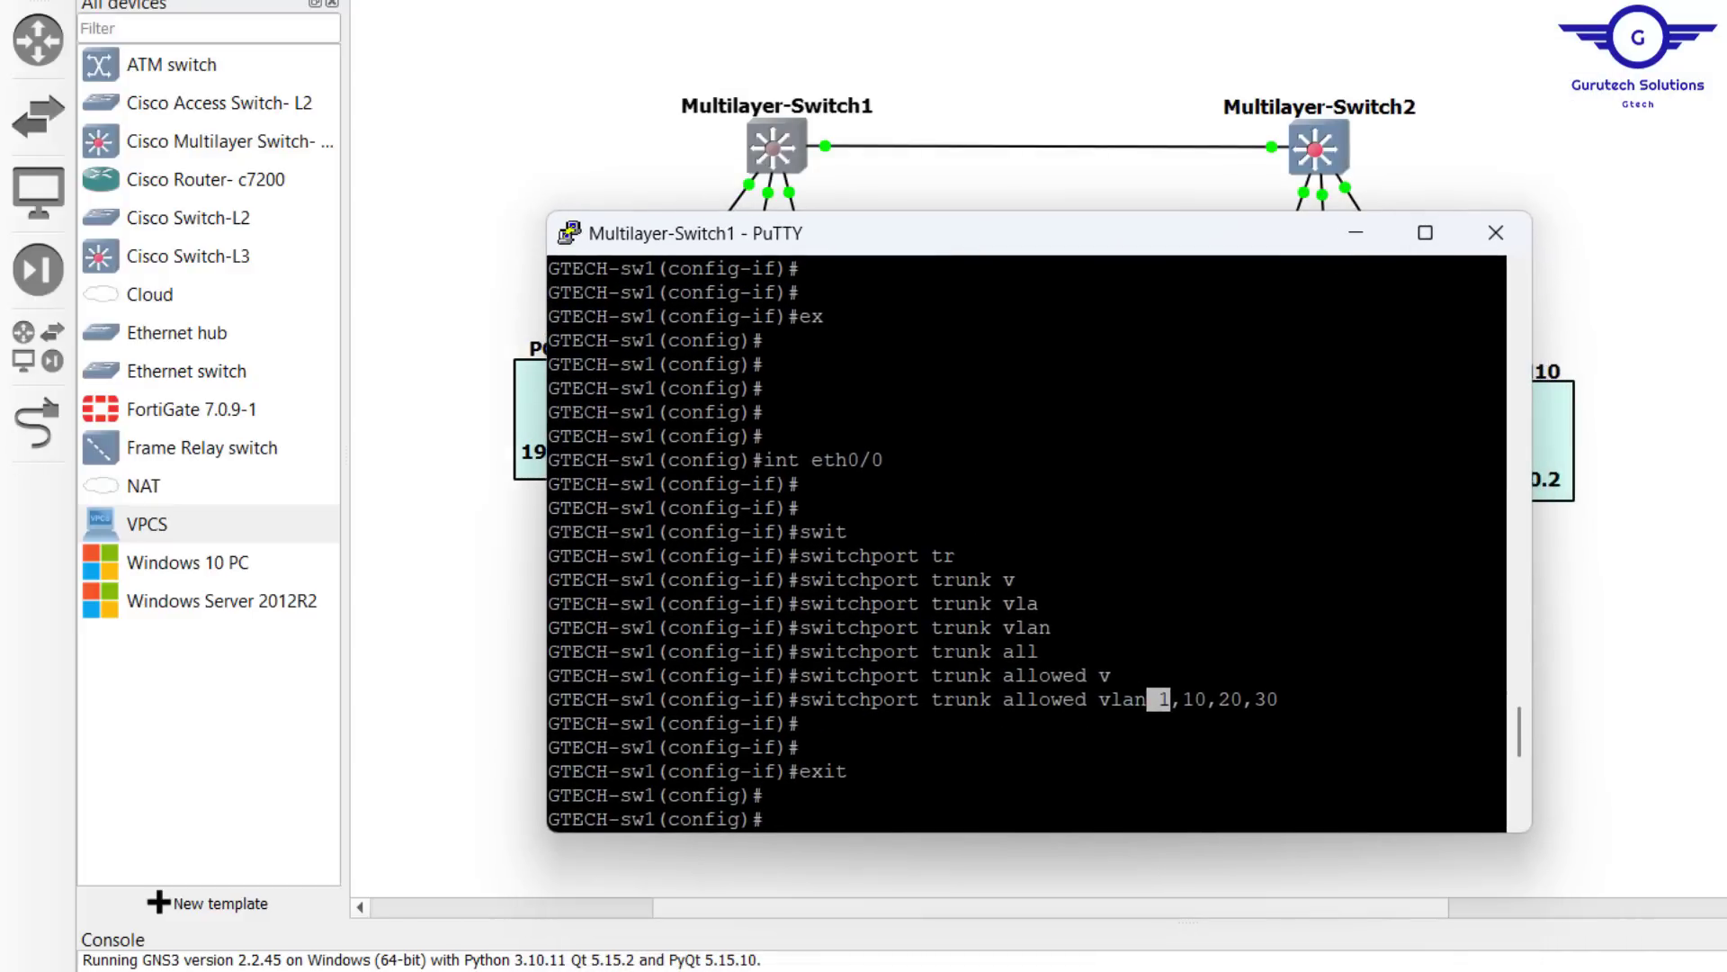
# Step: Open the console of Multilayer-Switch2 and exit interface configuration back to global configuration mode
pyautogui.moveTo(1494, 699); pyautogui.dragTo(796, 702)
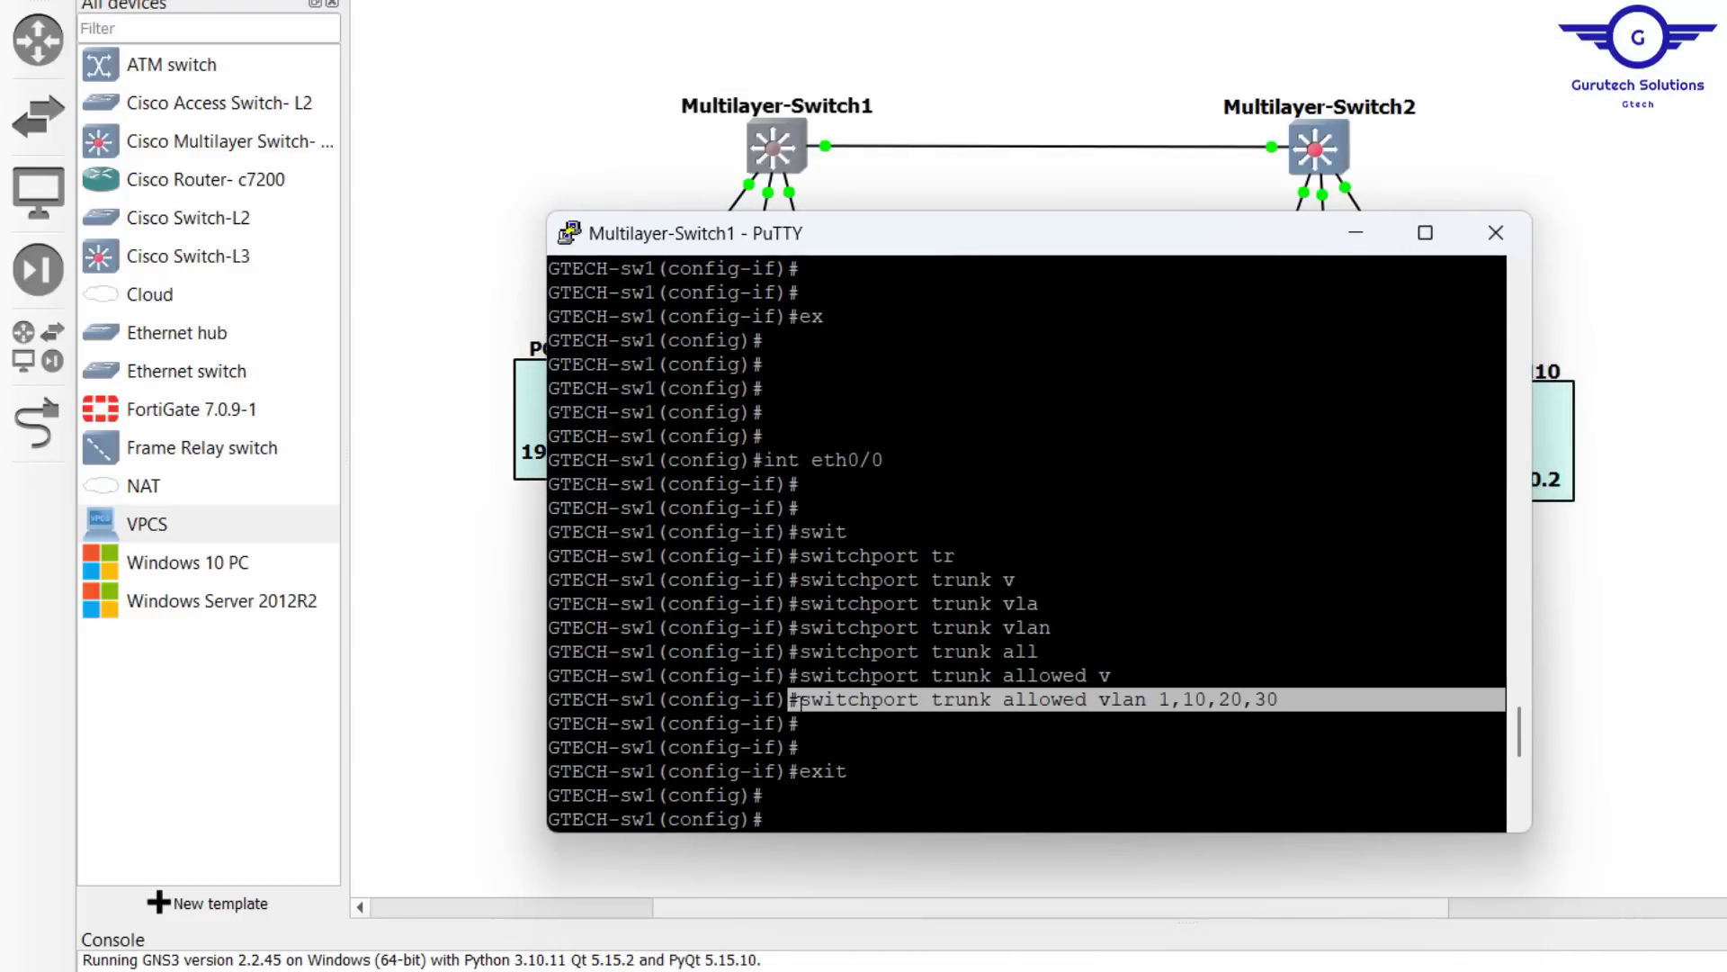
pyautogui.doubleClick(1335, 155)
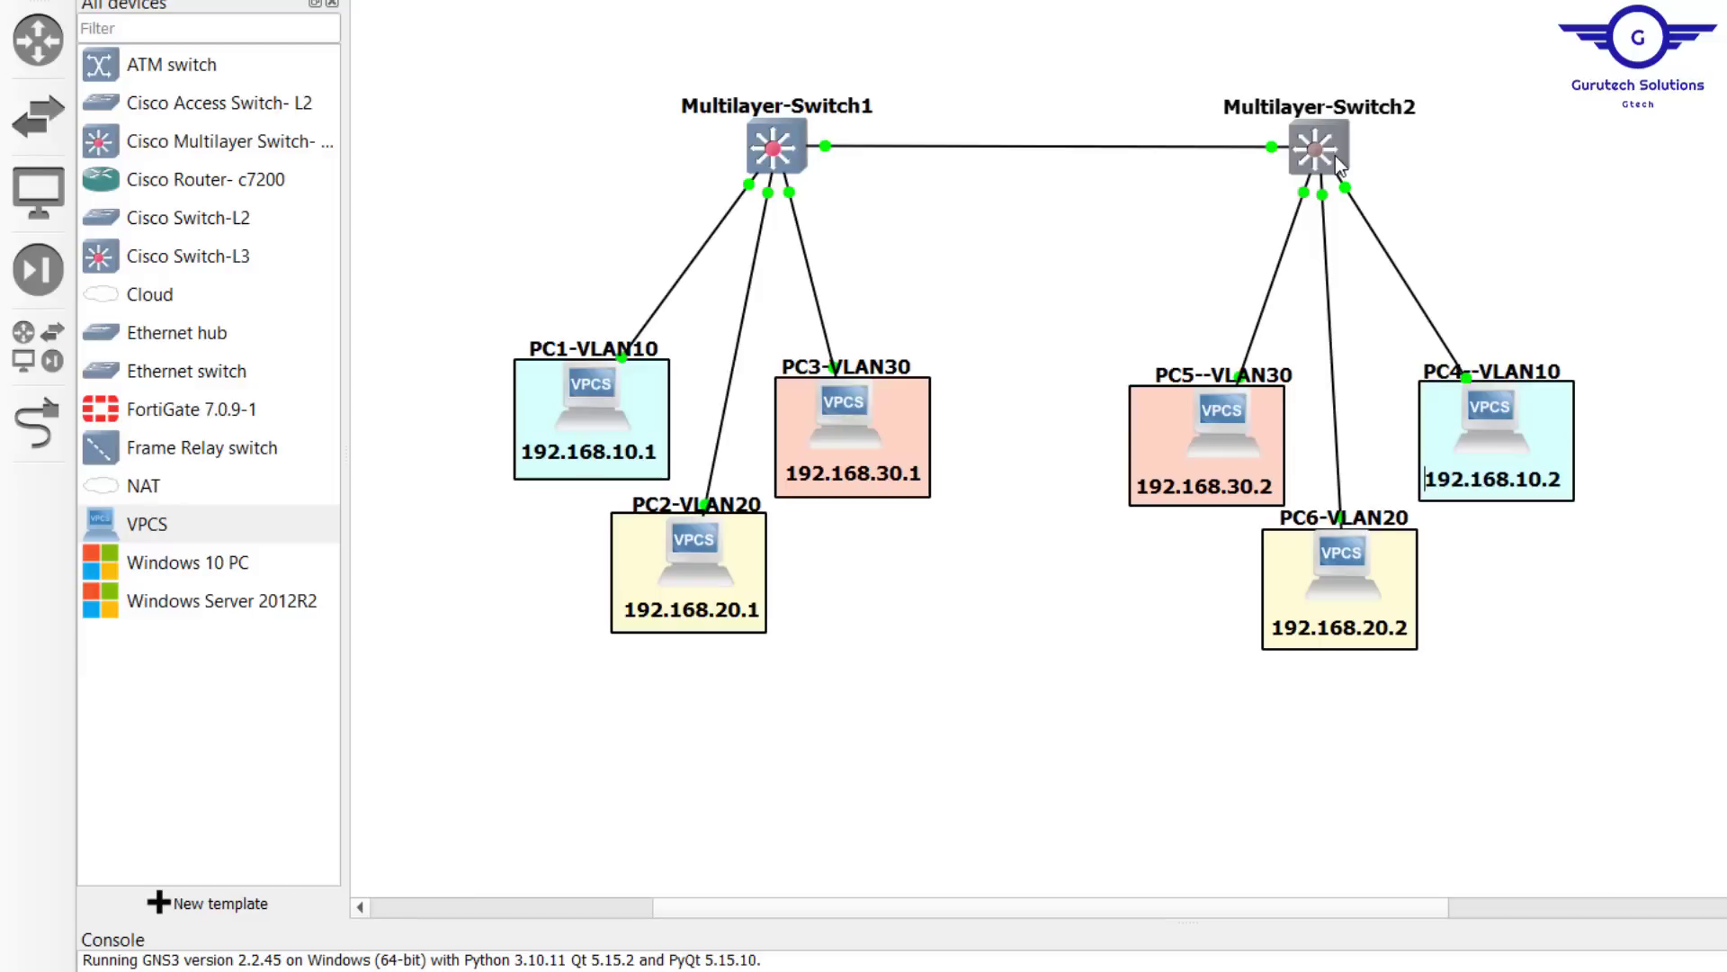
pyautogui.press('Return')
pyautogui.press('Return')
pyautogui.press('Return')
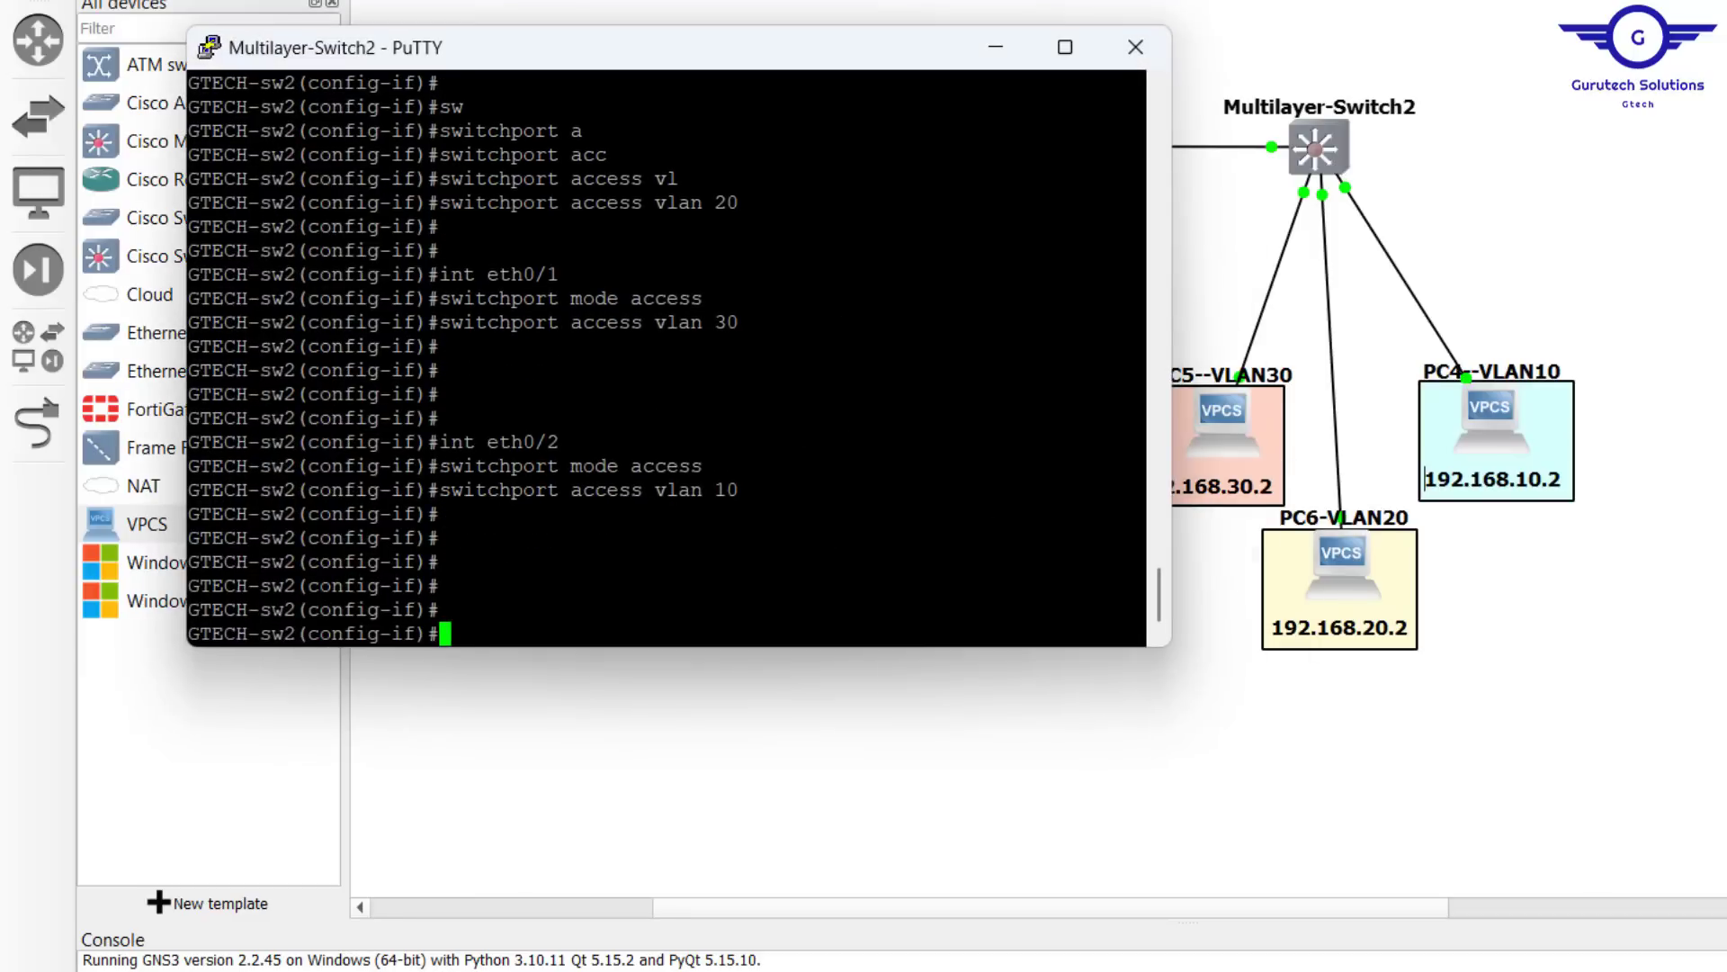
pyautogui.write('ex')
pyautogui.press('Return')
pyautogui.press('Return')
pyautogui.press('Return')
pyautogui.press('Return')
# Step: Enter configuration of interface eth 0/0 on GTECH-sw2
pyautogui.write('int eth 0')
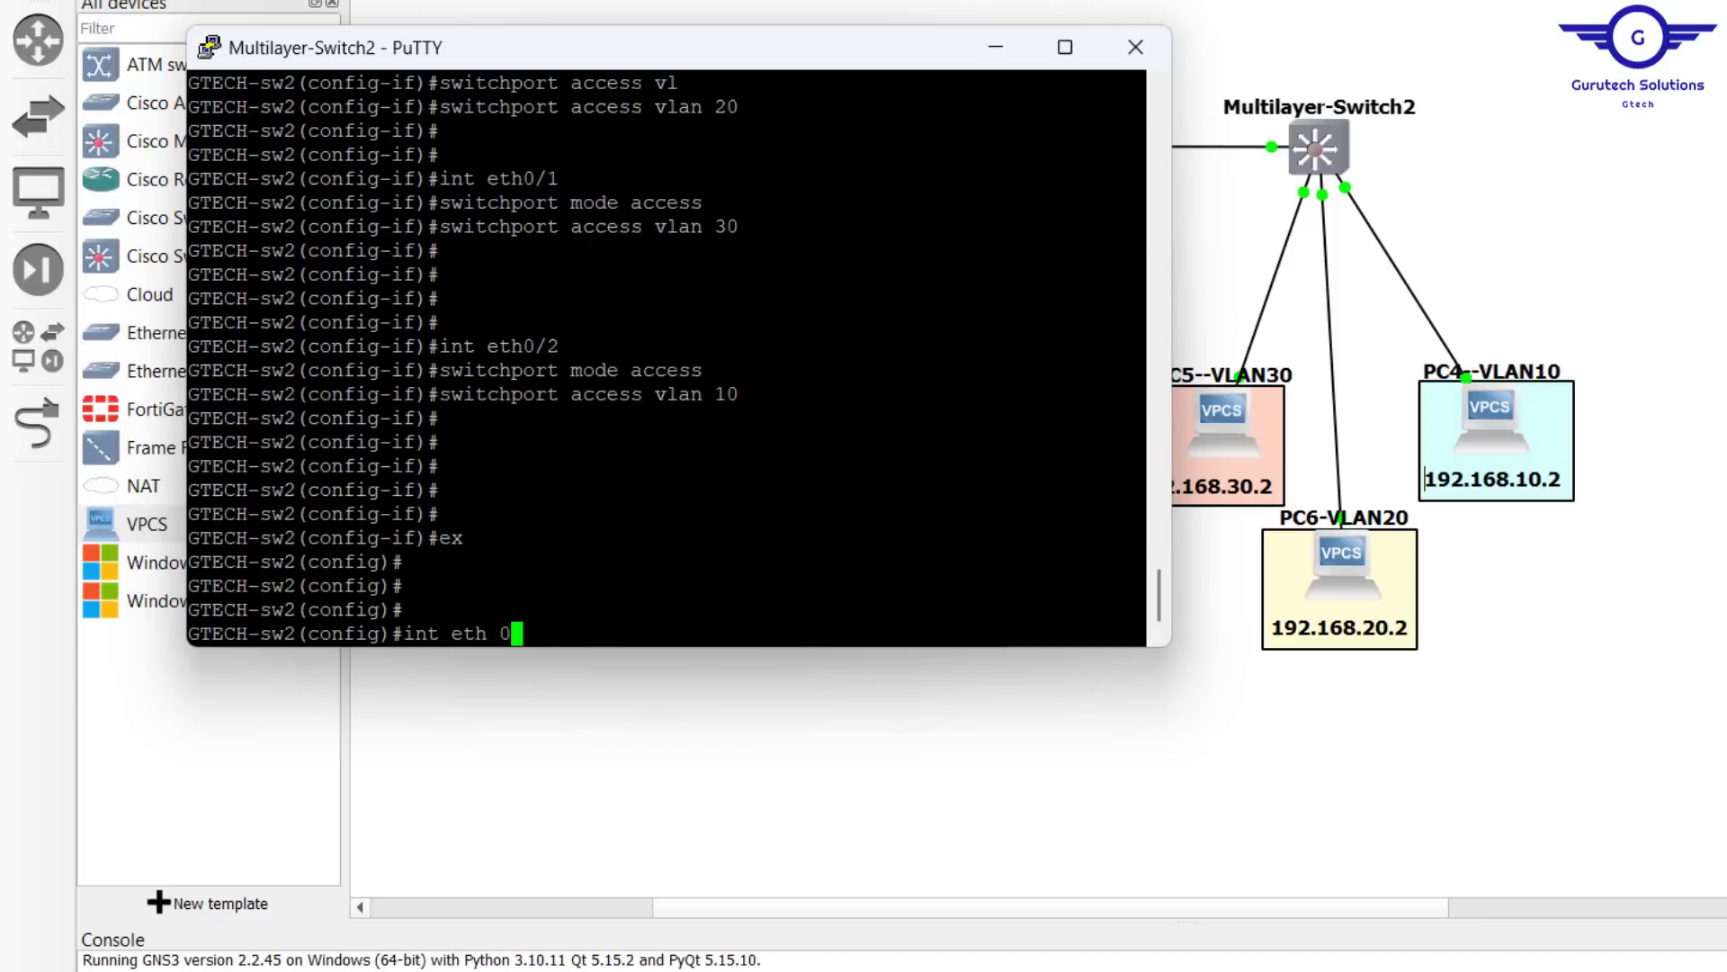
pyautogui.write('/0')
pyautogui.press('Return')
pyautogui.press('Return')
pyautogui.press('Return')
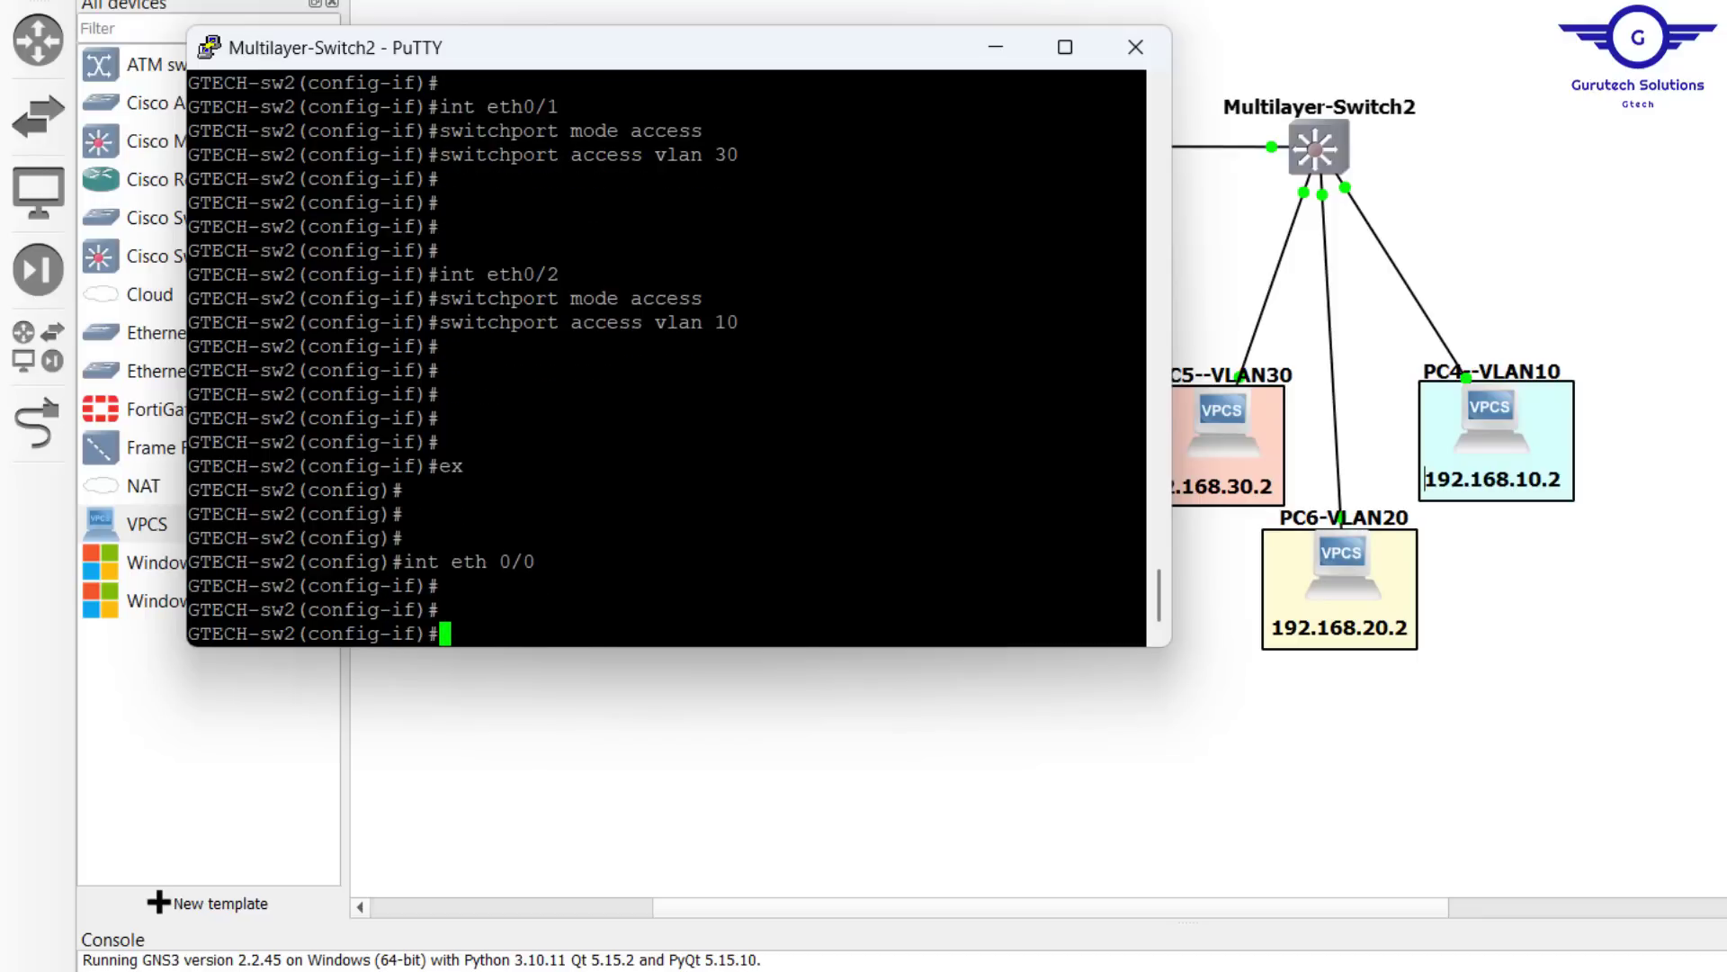
# Step: Allow VLANs 1,10,20,30 on the trunk of GTECH-sw2's eth 0/0 interface with switchport trunk allowed vlan
pyautogui.write('switc')
pyautogui.press('Tab')
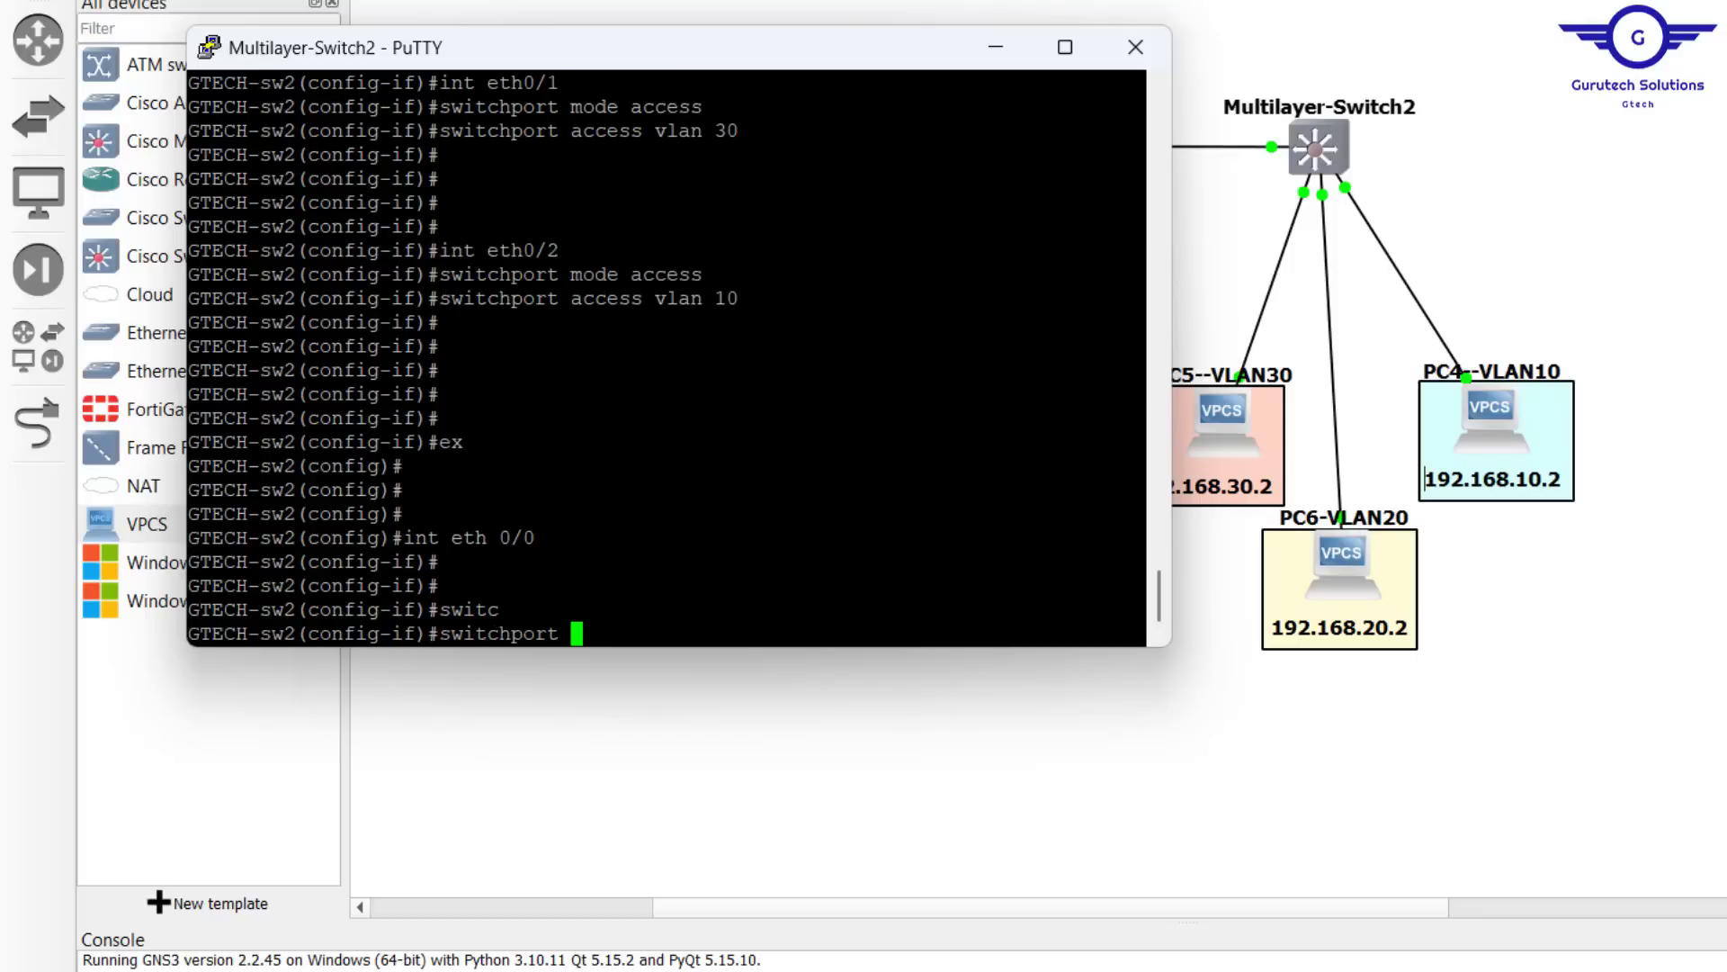
pyautogui.write('tr')
pyautogui.press('Tab')
pyautogui.write('a')
pyautogui.press('Tab')
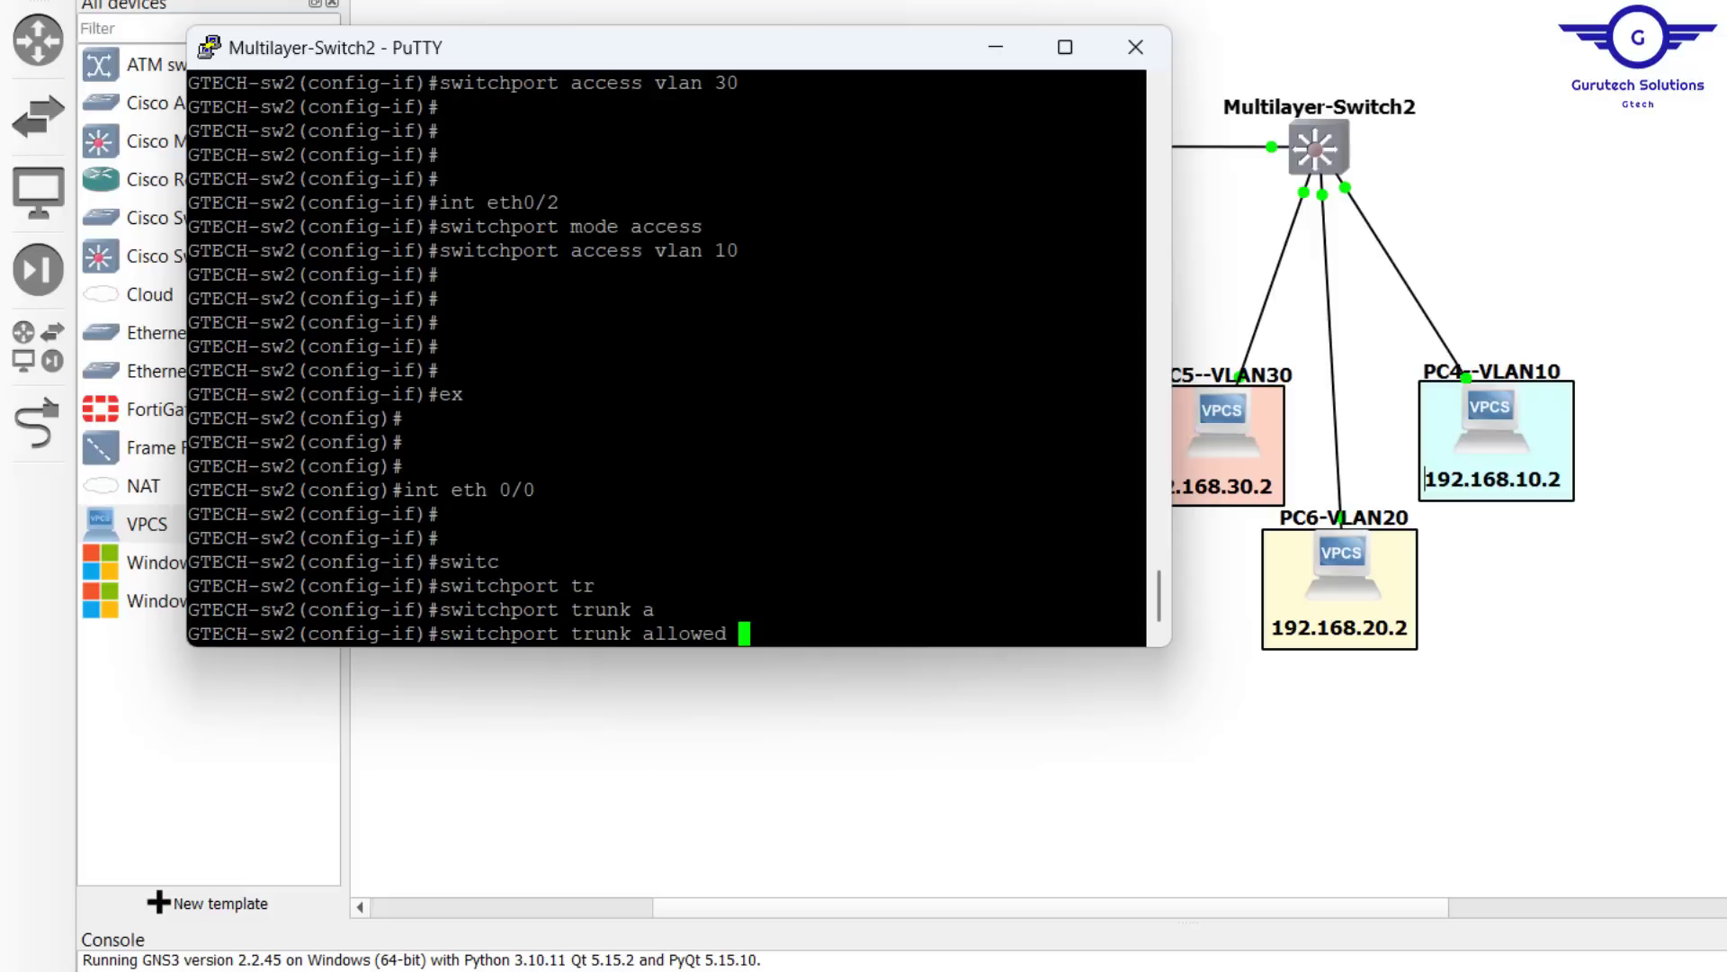
pyautogui.write('v')
pyautogui.press('Tab')
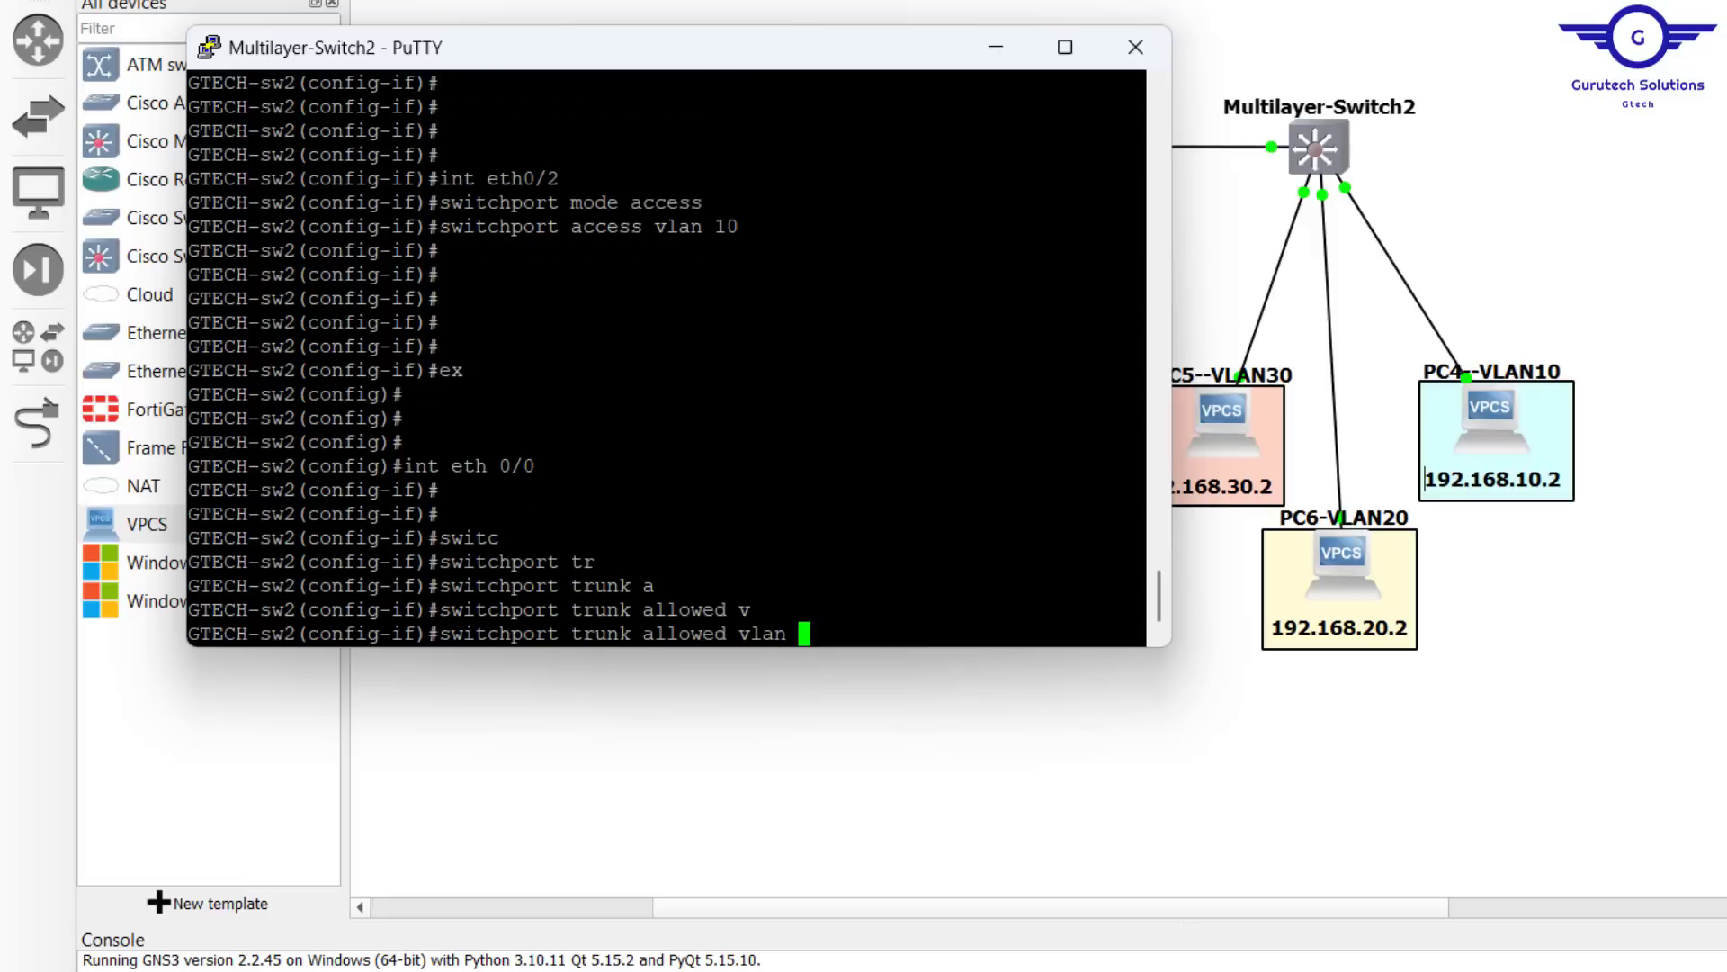
pyautogui.write('1,10,20,30')
pyautogui.press('Return')
pyautogui.press('Return')
# Step: Exit interface configuration on GTECH-sw2 to return to global configuration mode
pyautogui.write('e')
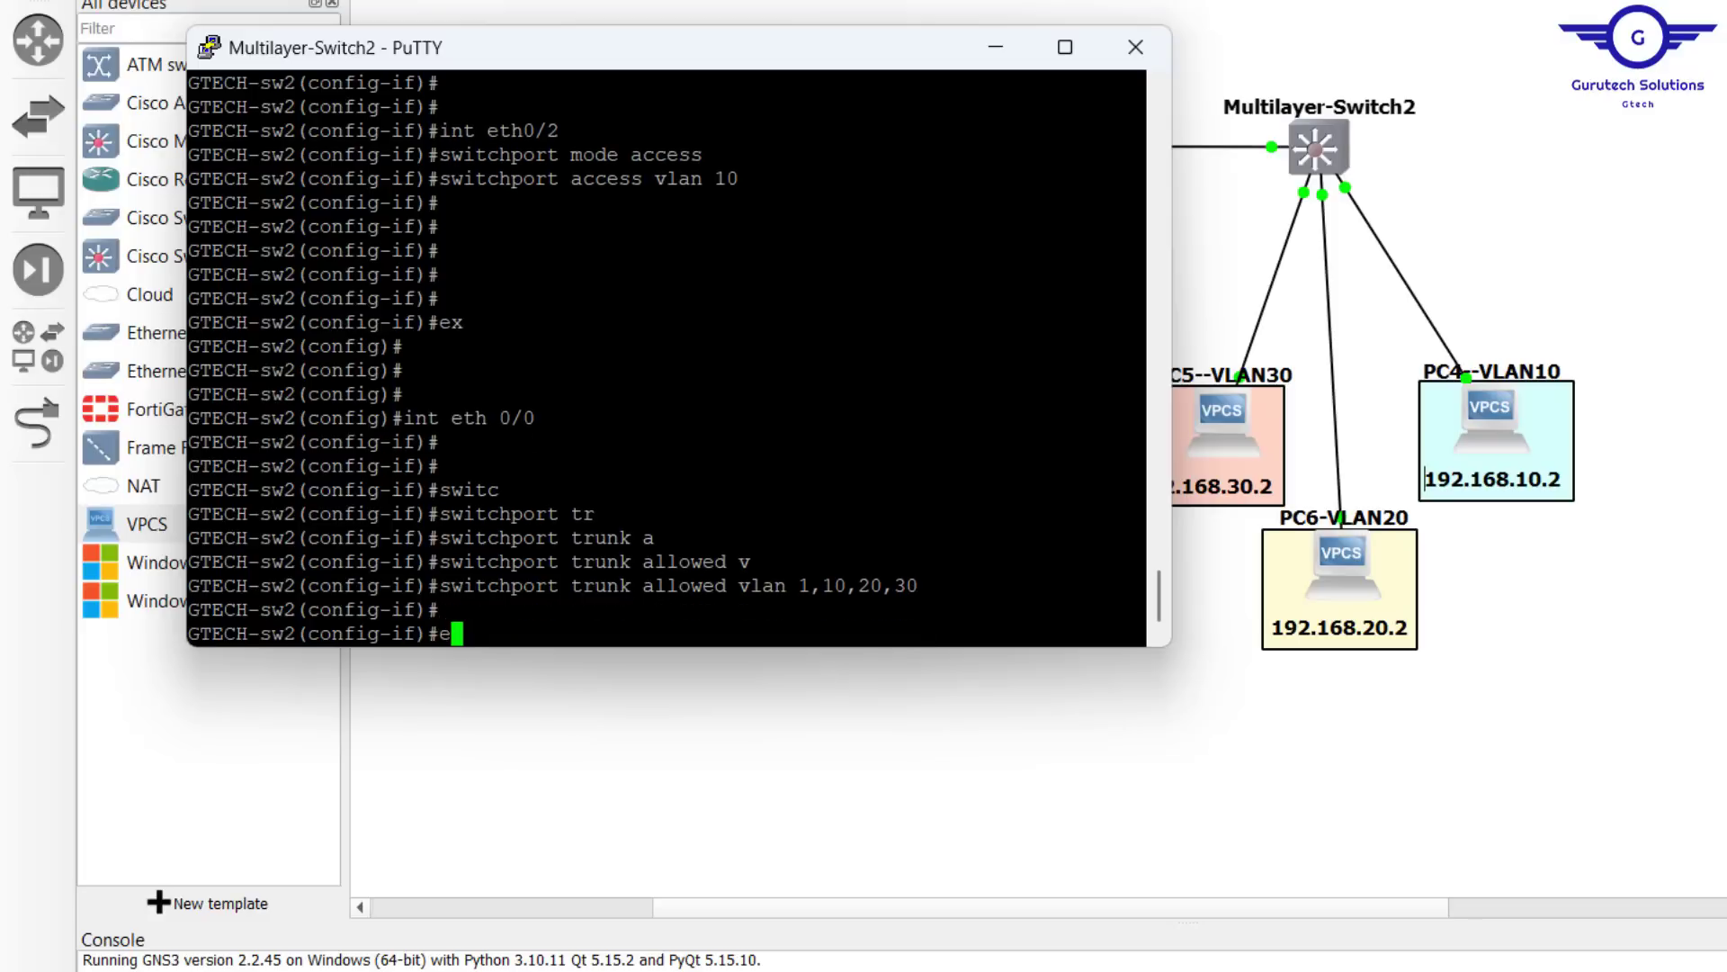
pyautogui.write('xit')
pyautogui.press('Return')
pyautogui.press('Return')
pyautogui.press('Return')
pyautogui.press('Return')
pyautogui.press('Return')
pyautogui.press('Return')
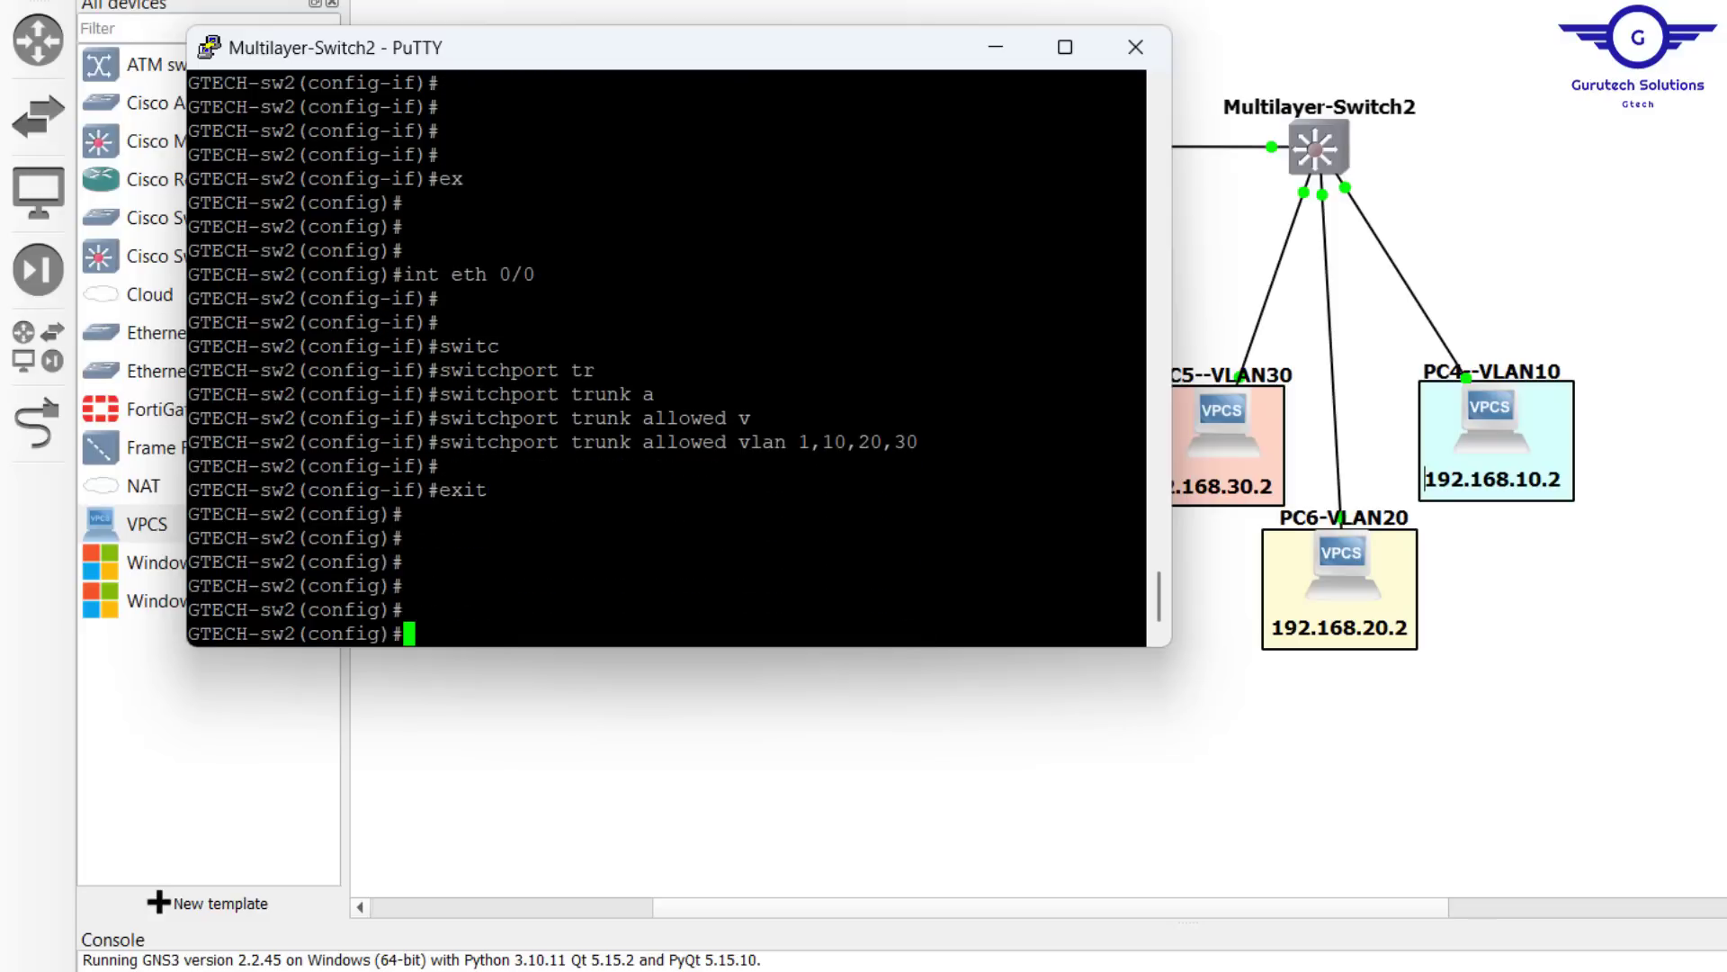
# Step: Save the running configuration of GTECH-sw2 with do wr
pyautogui.write('do sh')
pyautogui.press('BackSpace')
pyautogui.press('BackSpace')
pyautogui.press('BackSpace')
pyautogui.write('wr')
pyautogui.press('Return')
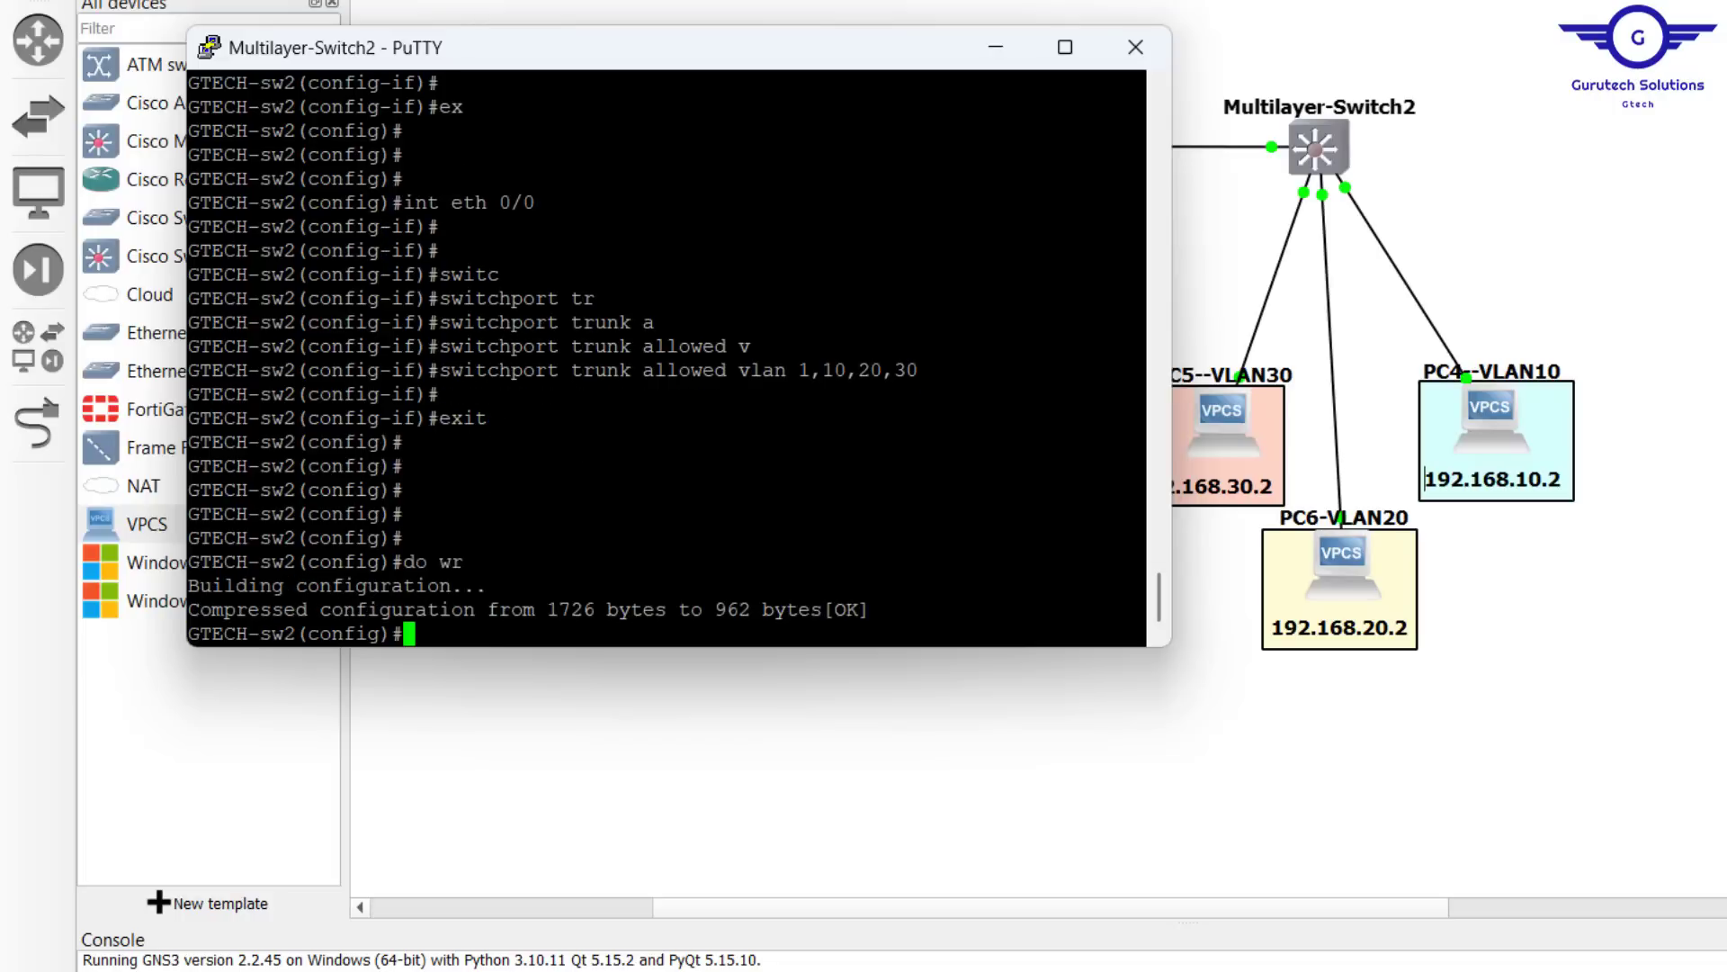
pyautogui.press('Return')
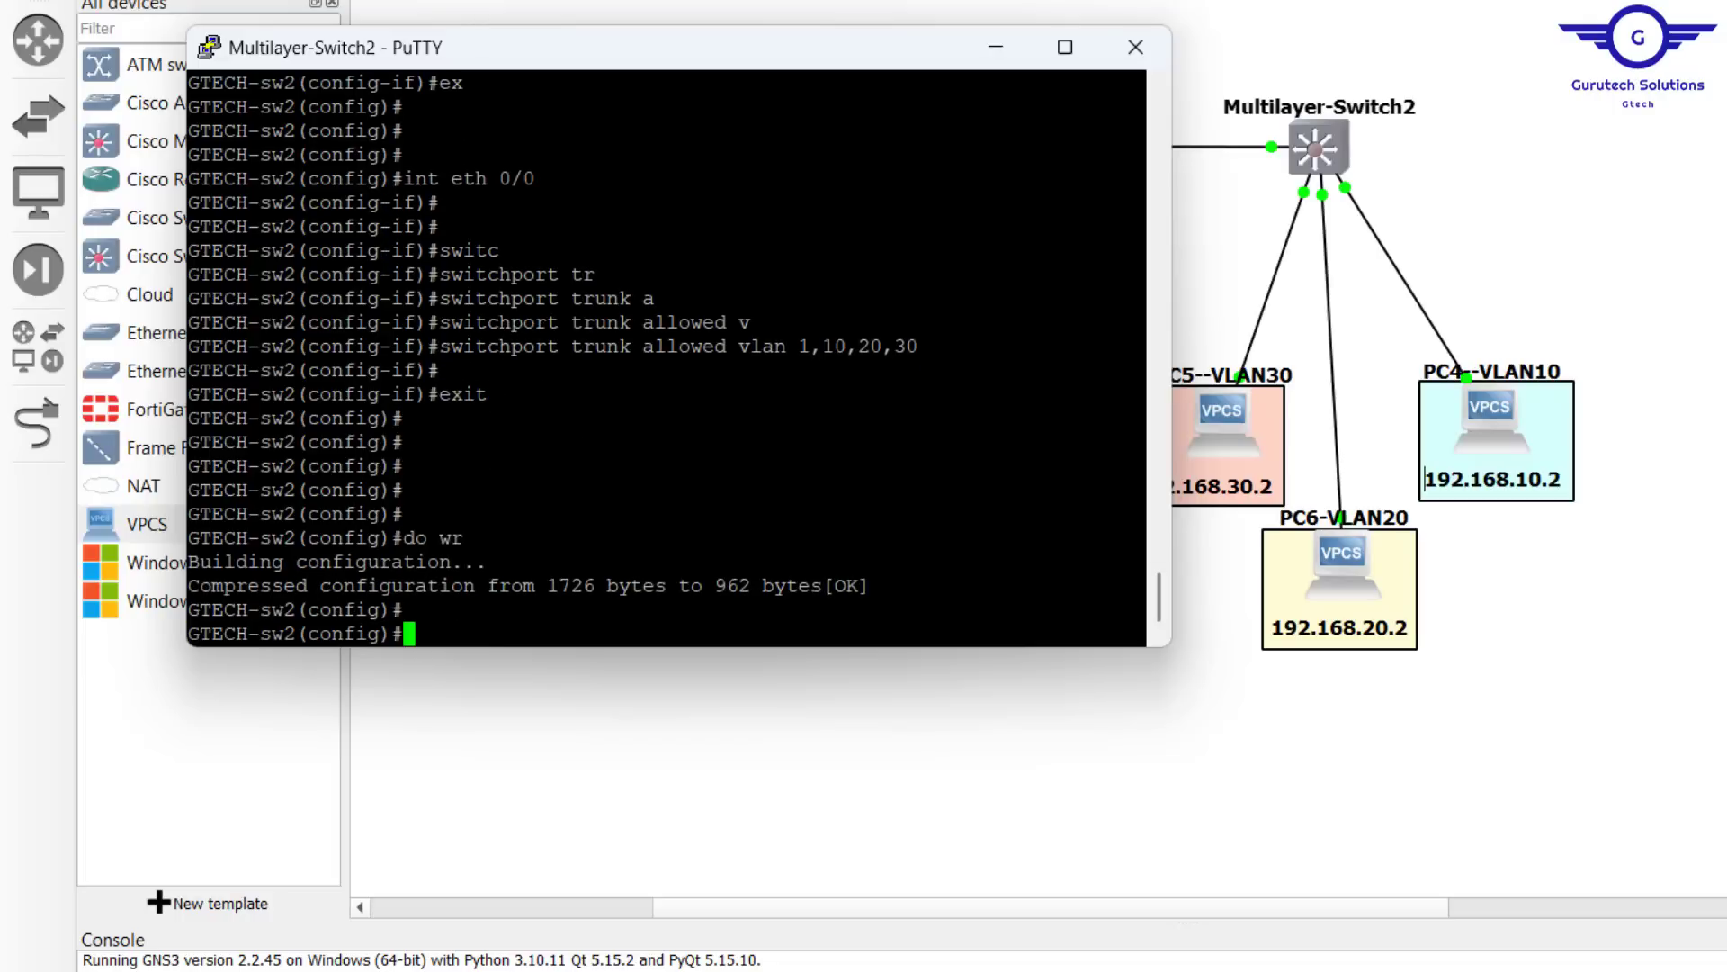
# Step: Display the trunk interfaces of GTECH-sw2 with do sh int trunk
pyautogui.write('do sh int trunk')
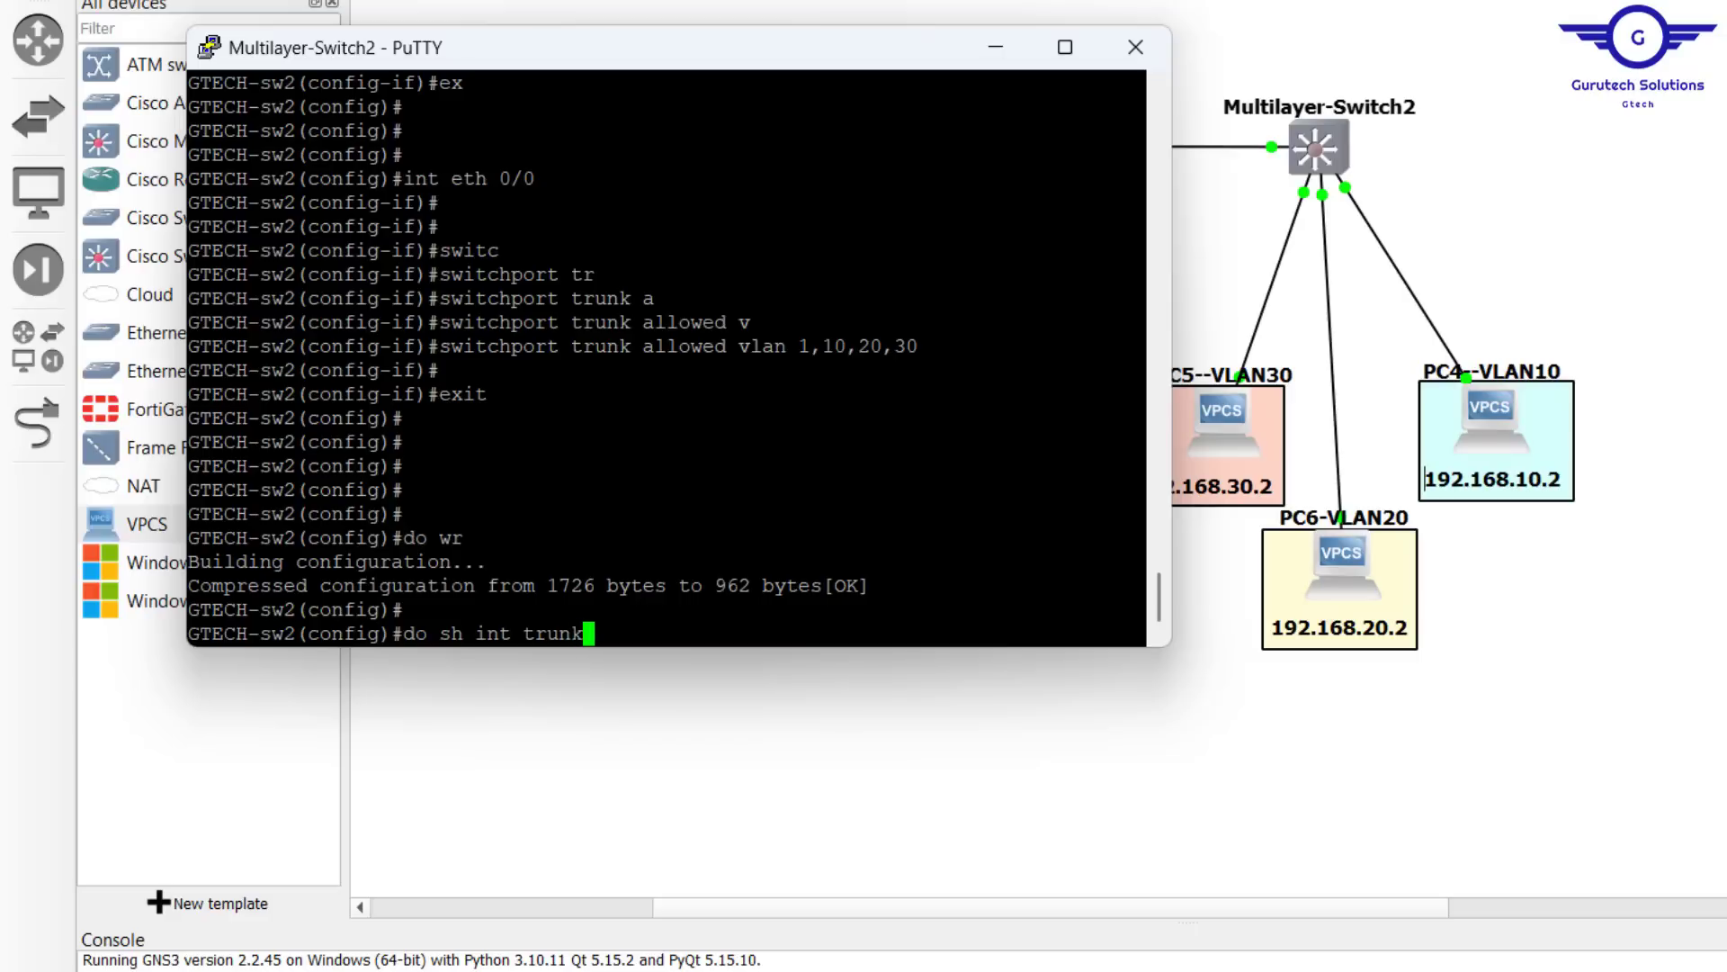
pyautogui.press('Return')
pyautogui.press('Return')
pyautogui.press('Return')
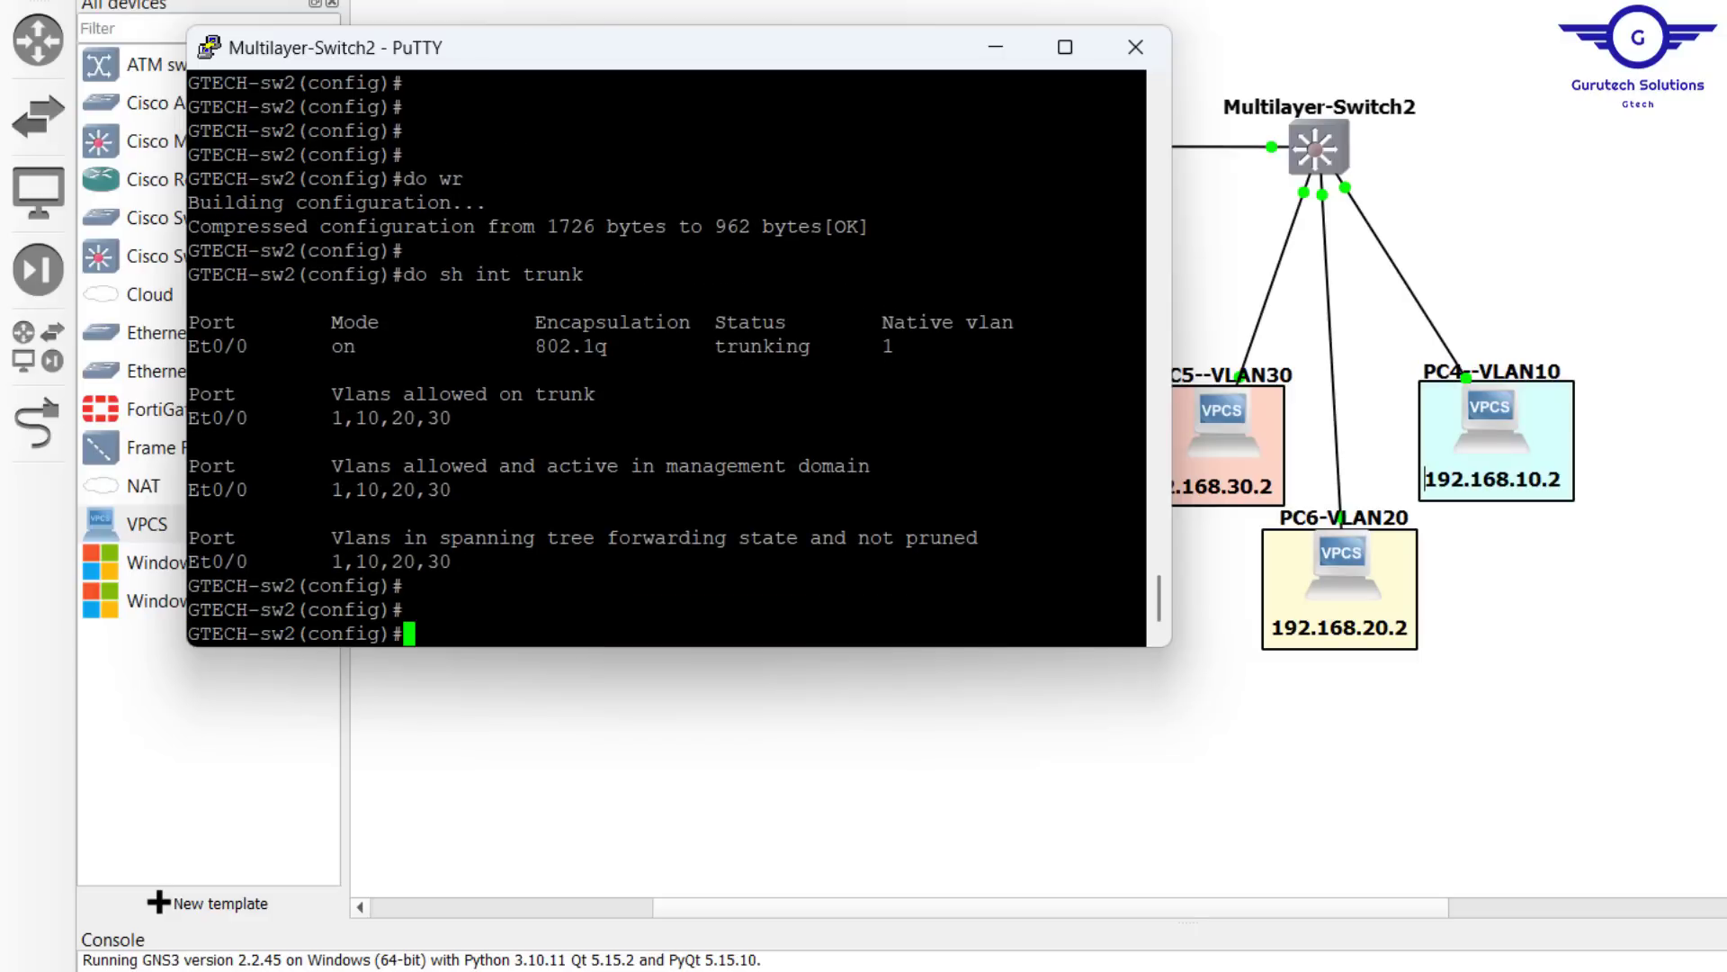
# Step: Examine the mode, encapsulation, status and allowed VLANs of GTECH-sw2's Et0/0 trunk, and return to the topology
pyautogui.moveTo(392, 275); pyautogui.dragTo(589, 289)
pyautogui.moveTo(199, 347); pyautogui.dragTo(413, 347)
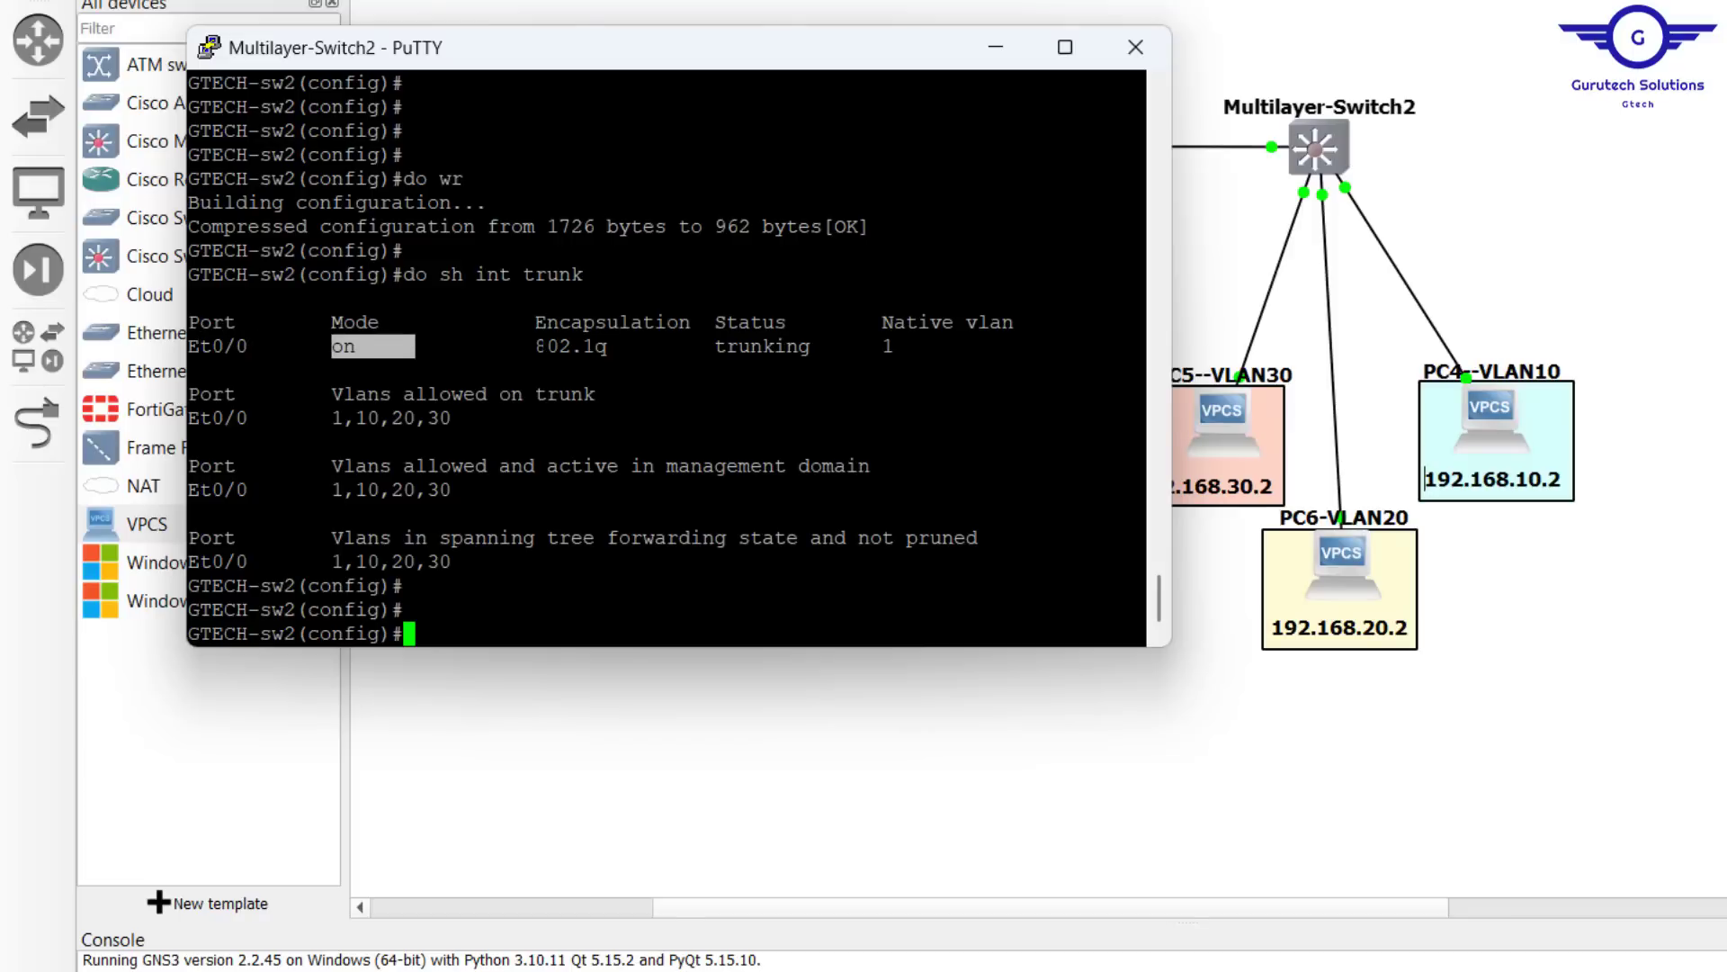
pyautogui.moveTo(535, 346); pyautogui.dragTo(818, 350)
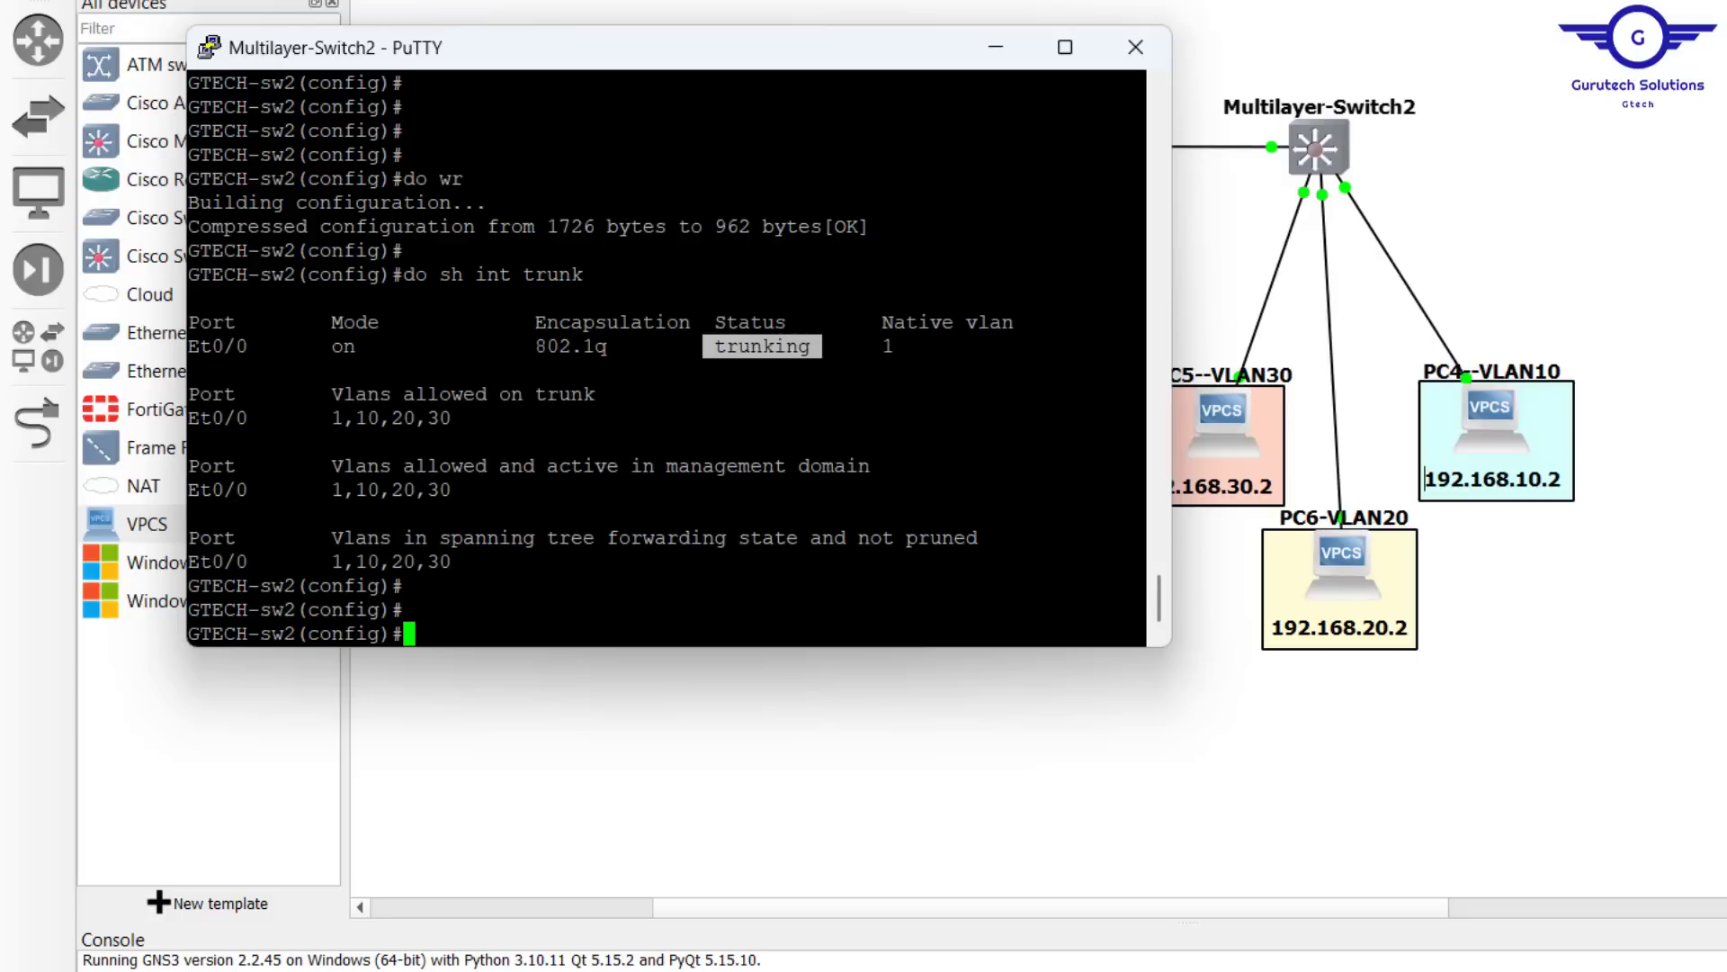
pyautogui.moveTo(259, 418); pyautogui.dragTo(192, 417)
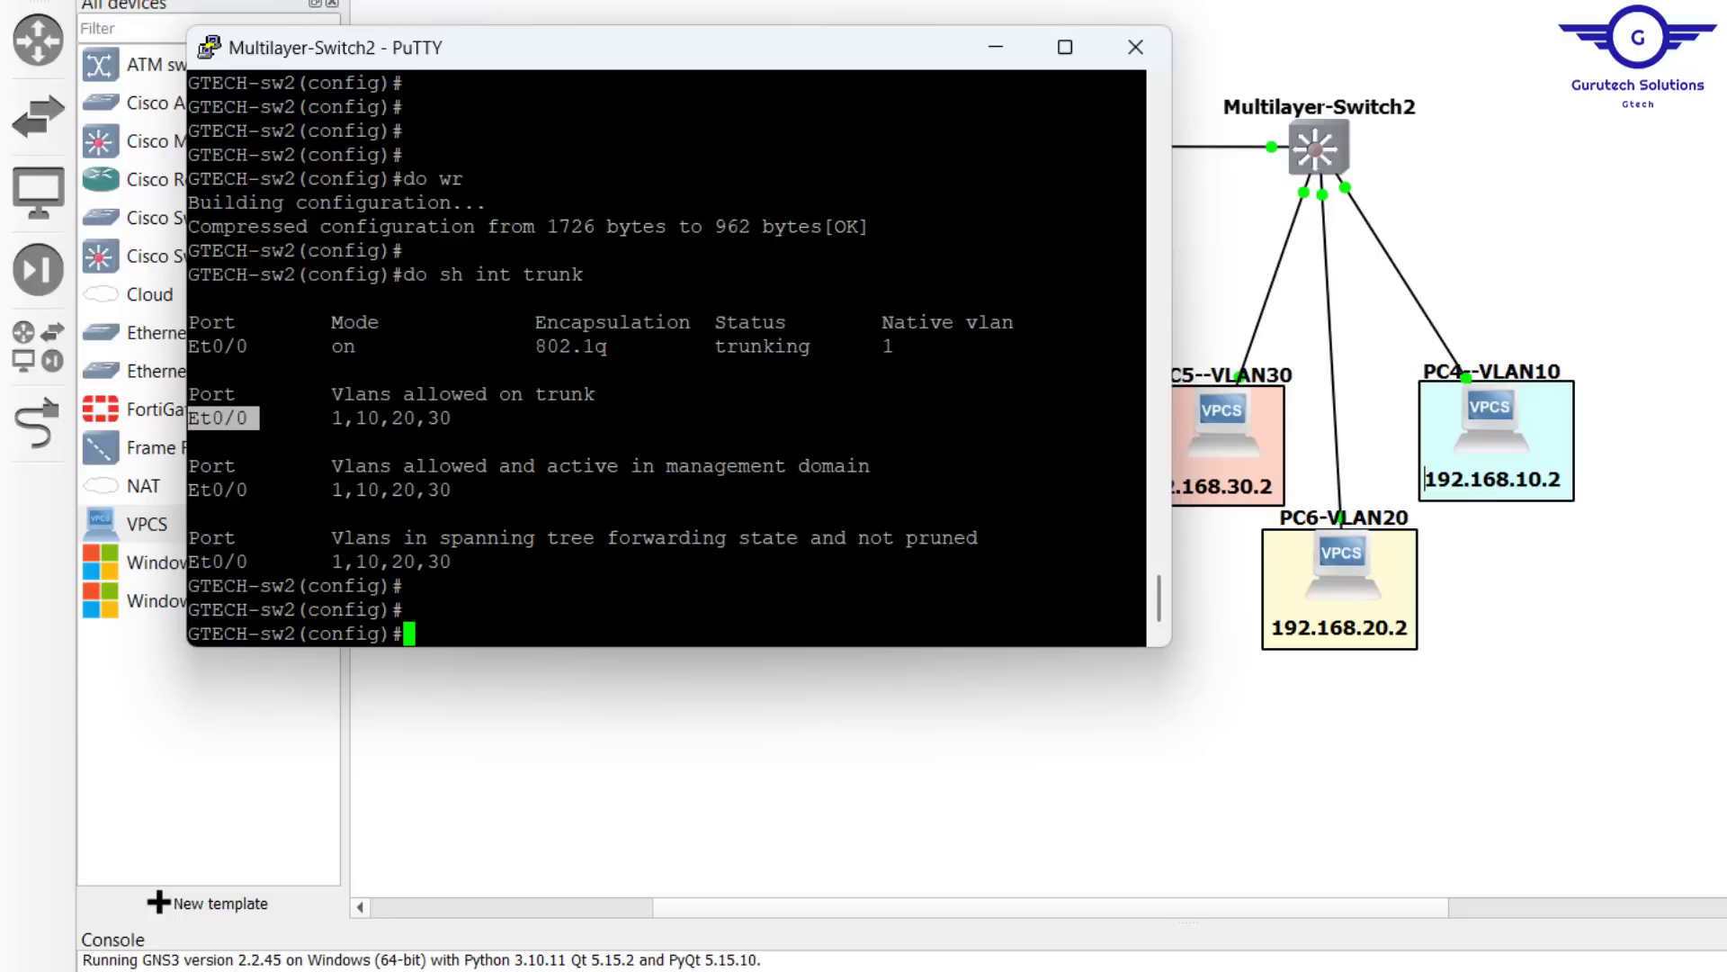
pyautogui.moveTo(1136, 419); pyautogui.dragTo(326, 417)
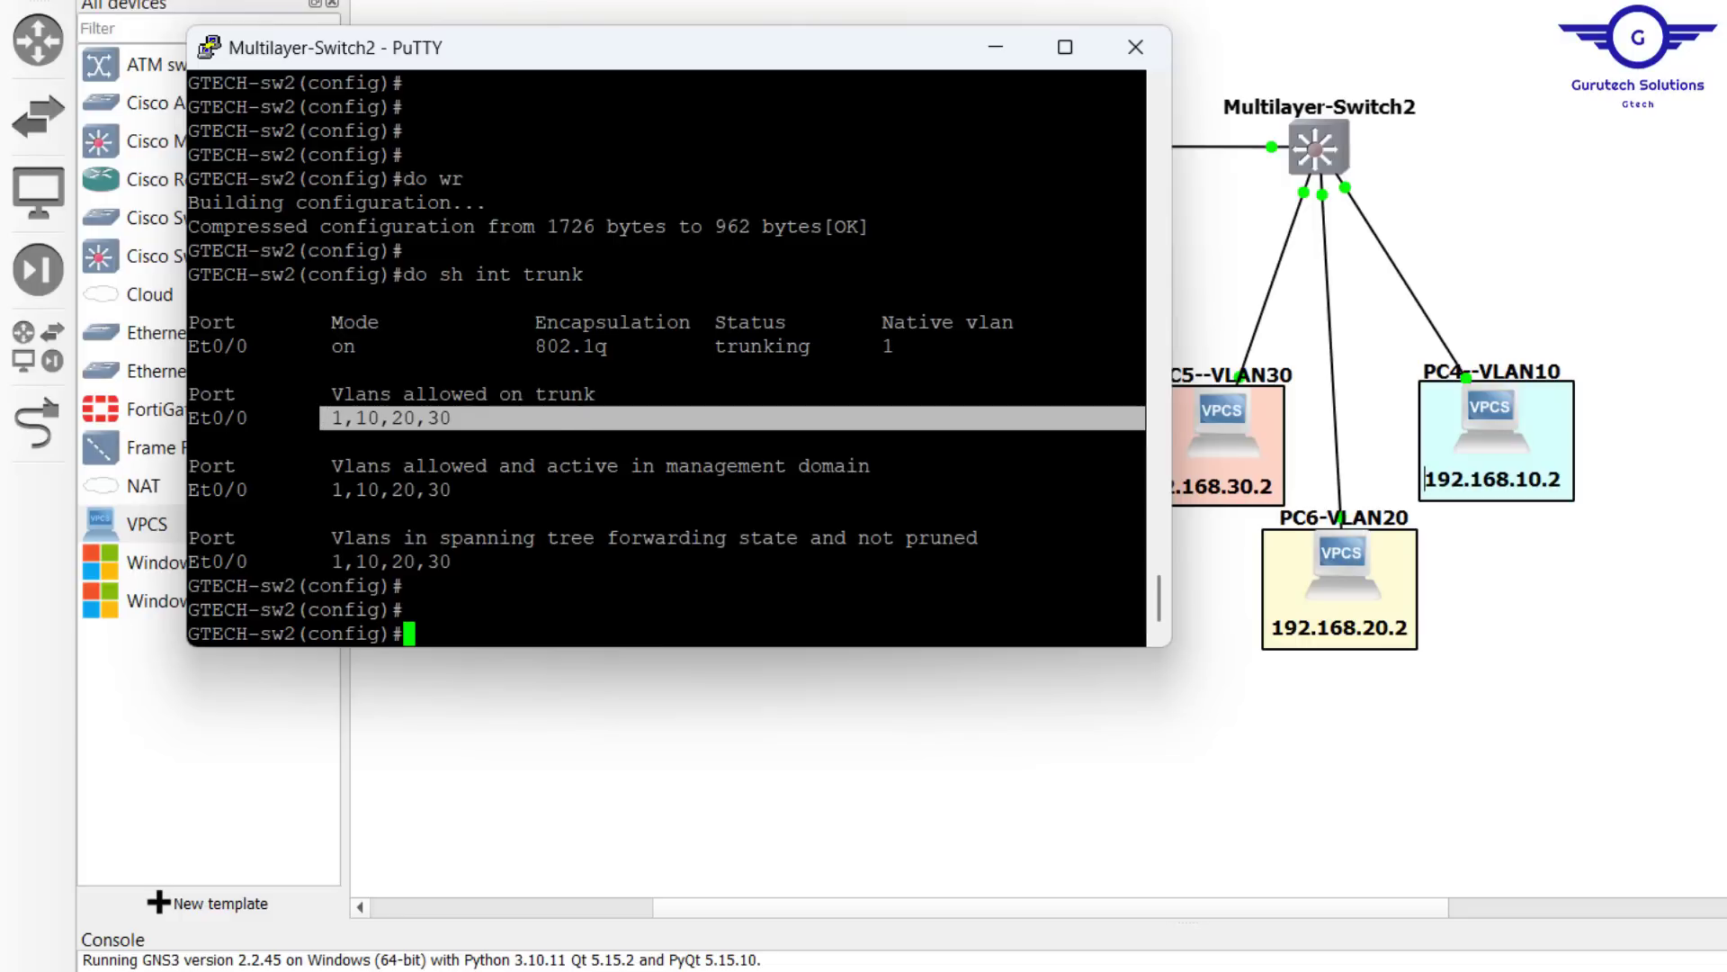
pyautogui.click(1483, 212)
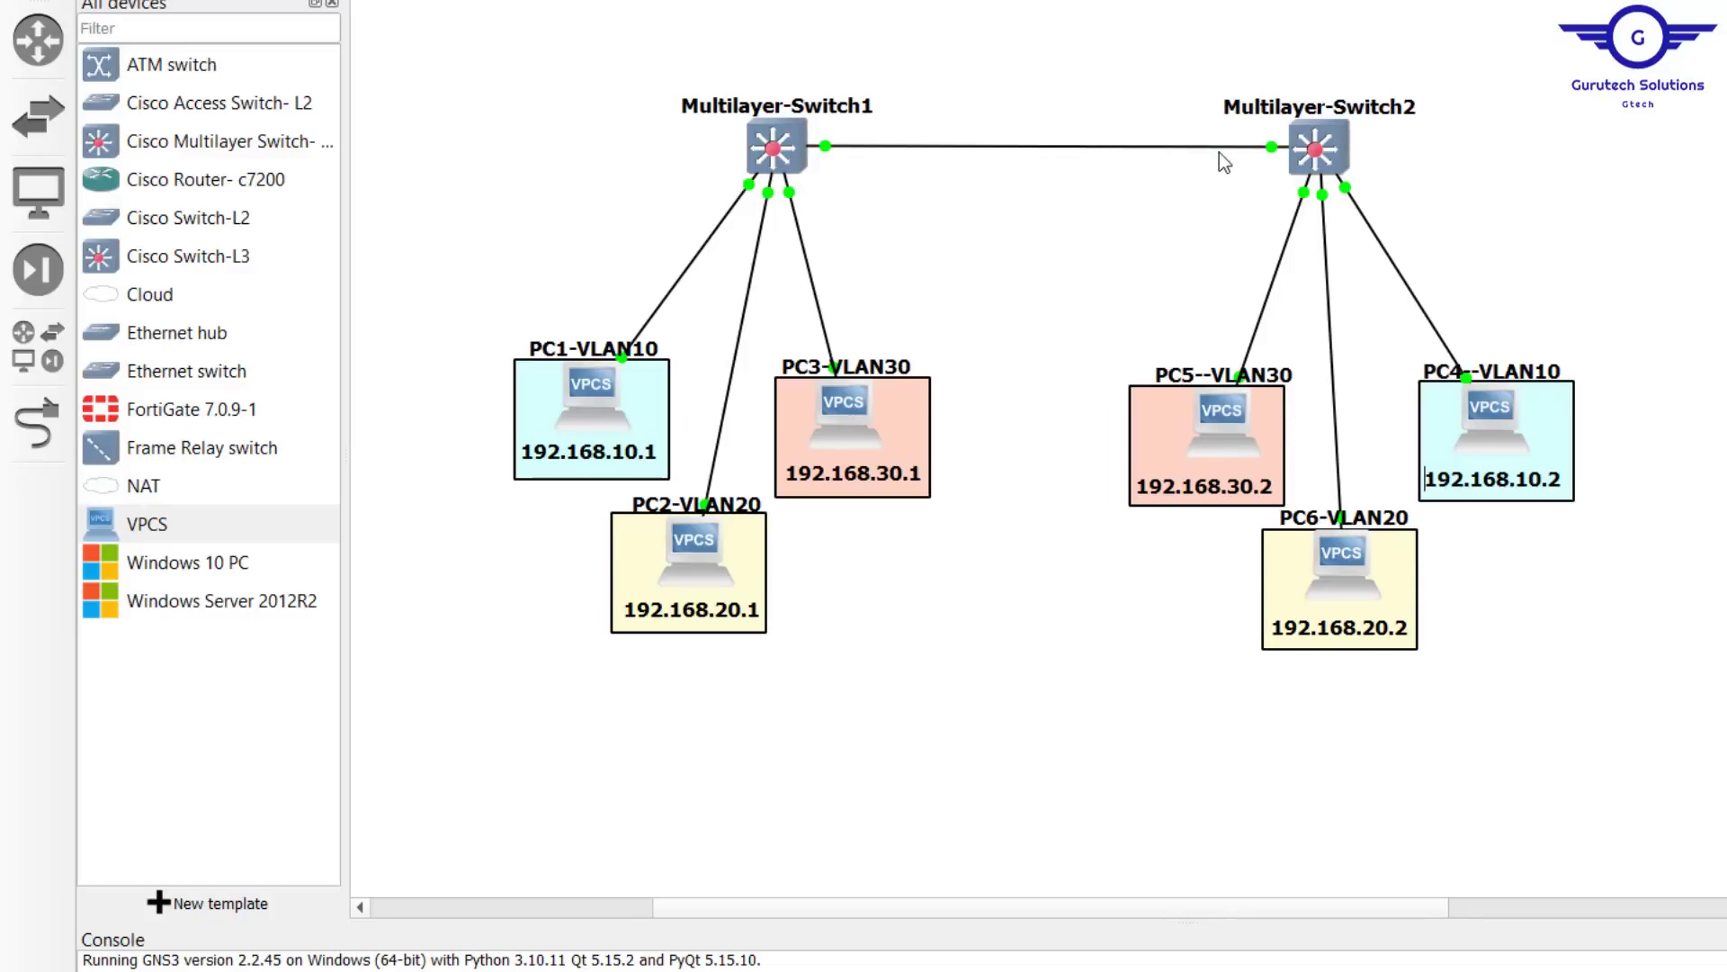
pyautogui.moveTo(1319, 149)
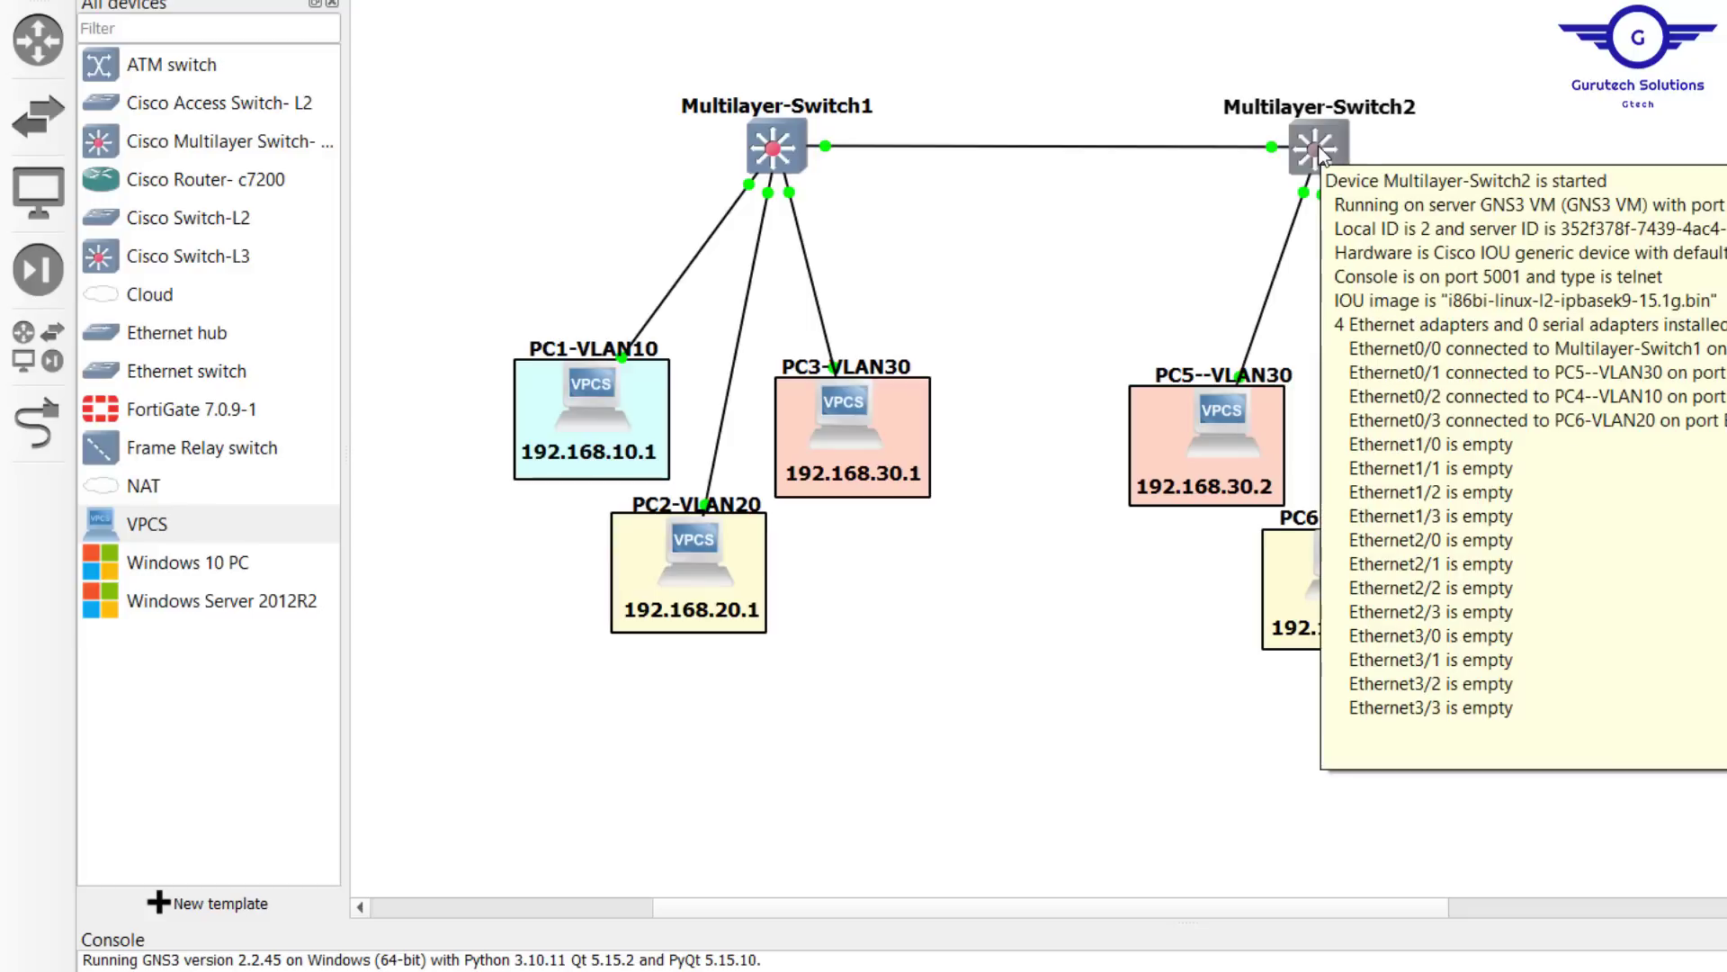